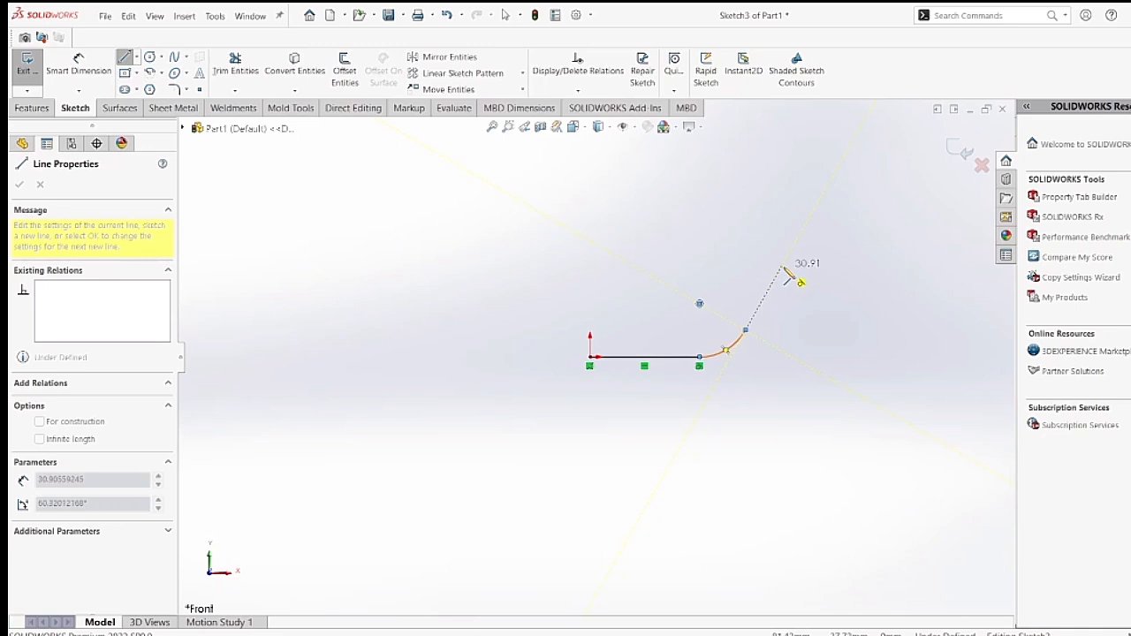
Continue the profile with a sloped line about 31 mm long, a tangent arc of about 32 mm radius, and a horizontal line ending the chain.
click(781, 265)
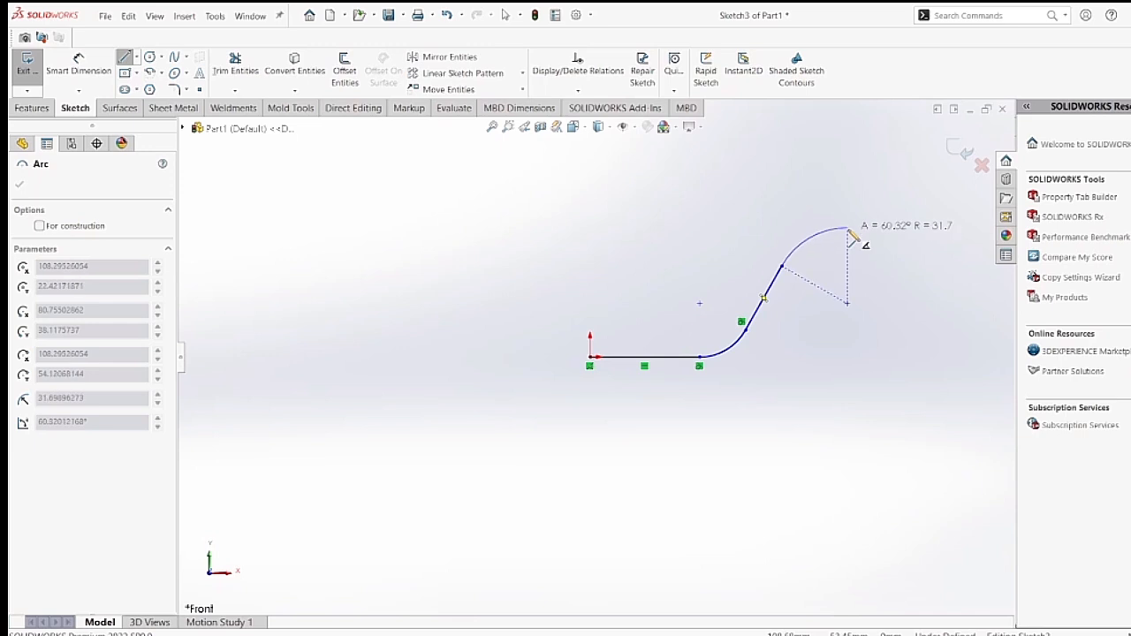
click(848, 229)
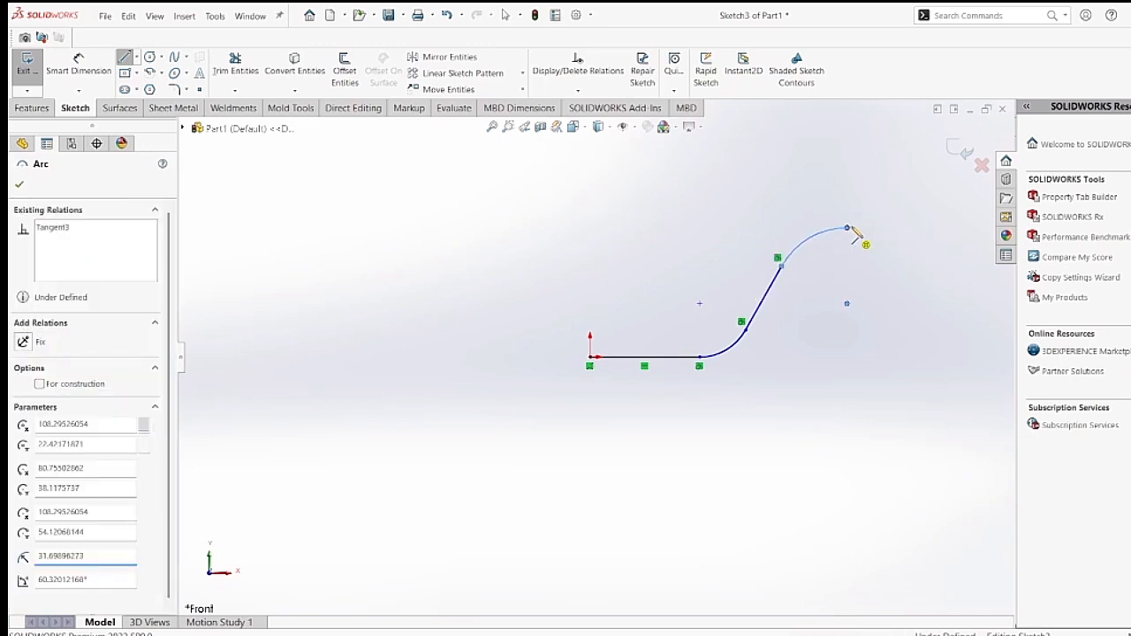
click(917, 228)
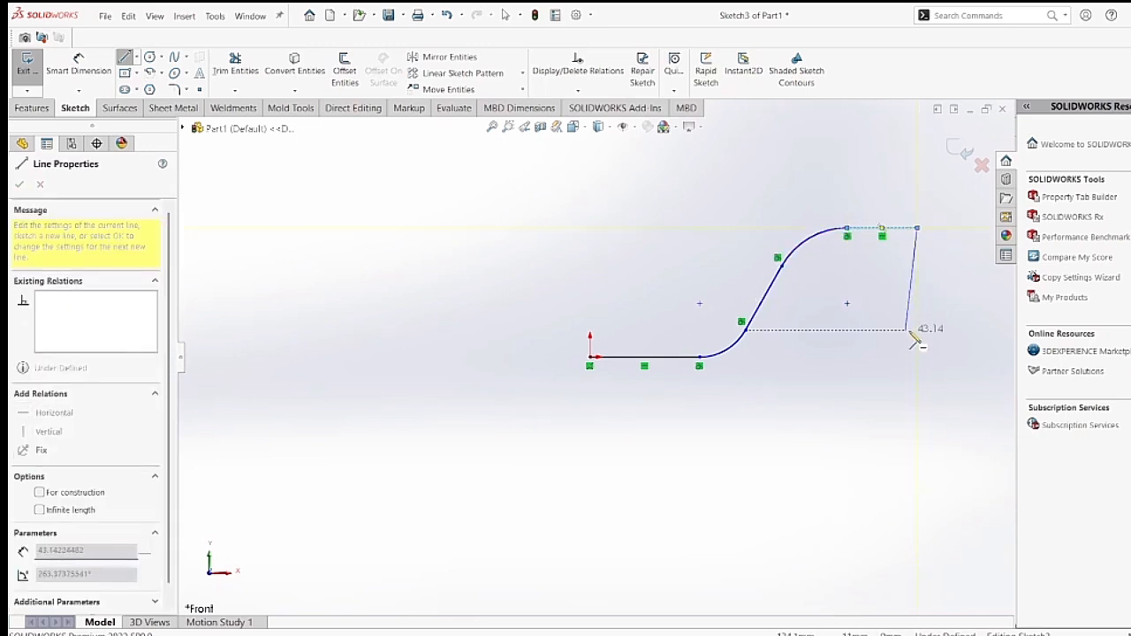
right_click(930, 307)
click(938, 318)
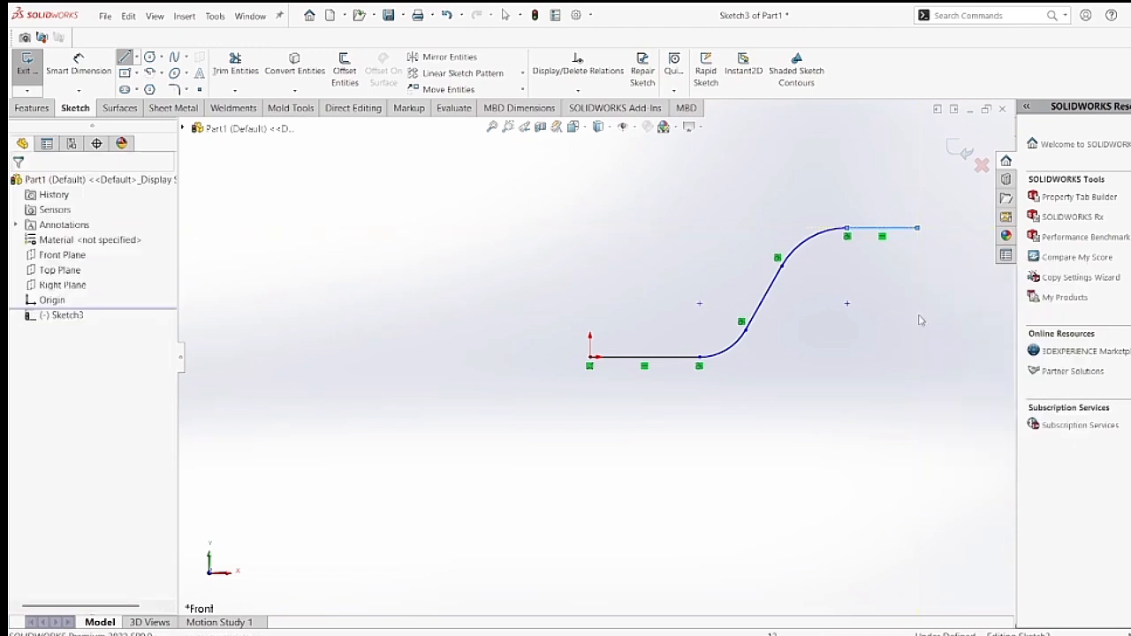
key(Escape)
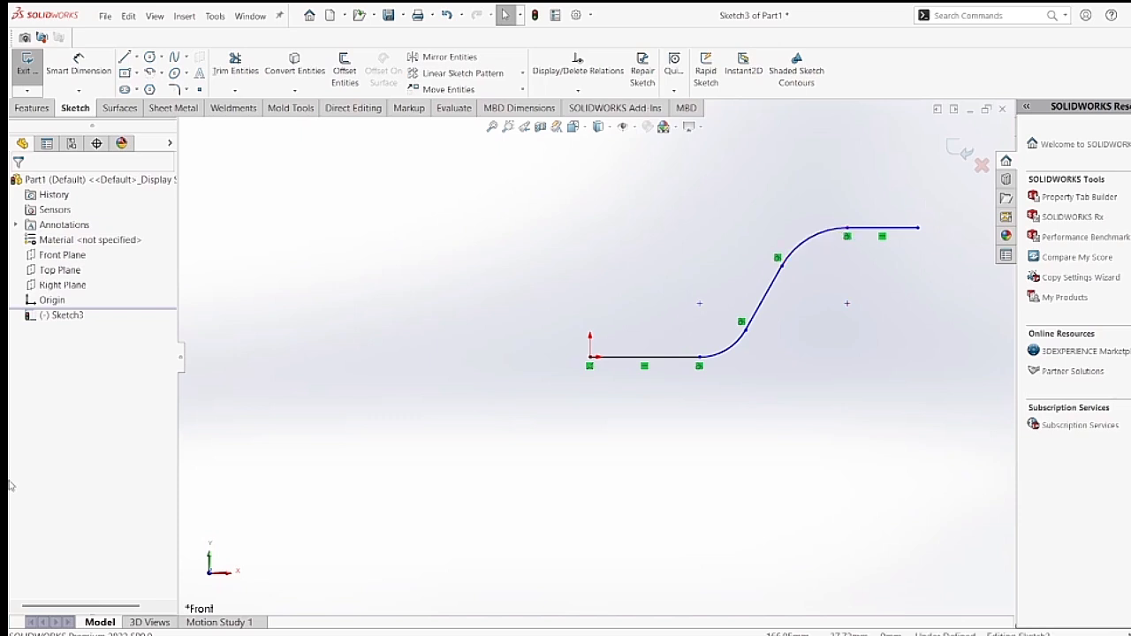
Dimension the profile's overall horizontal length from the origin to the far end of the upper line as 178 mm.
click(84, 77)
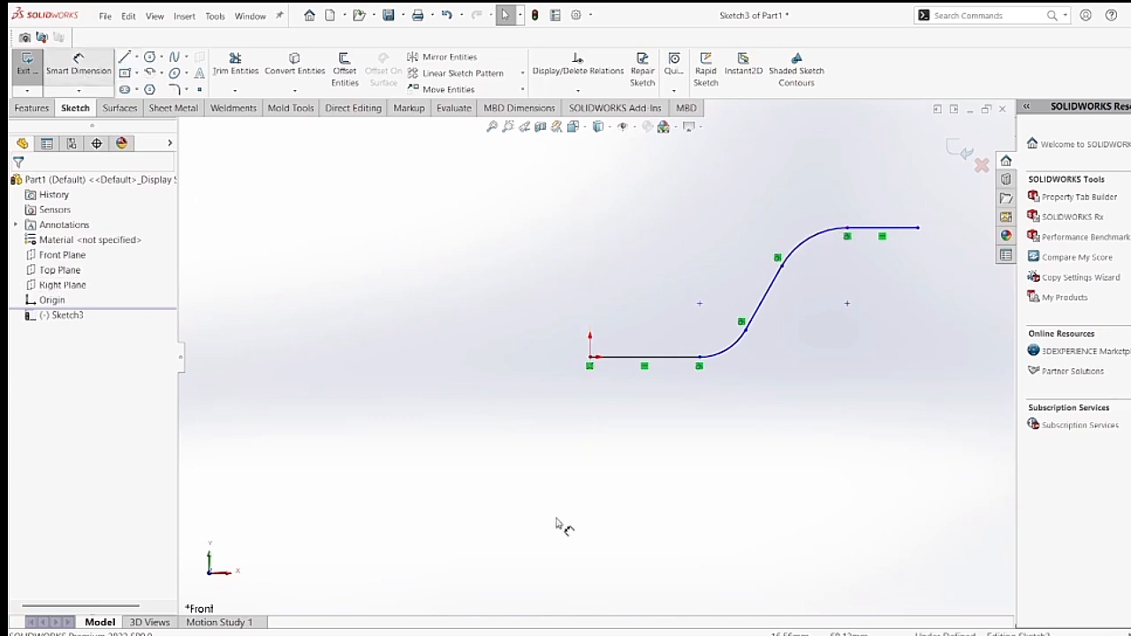
click(590, 357)
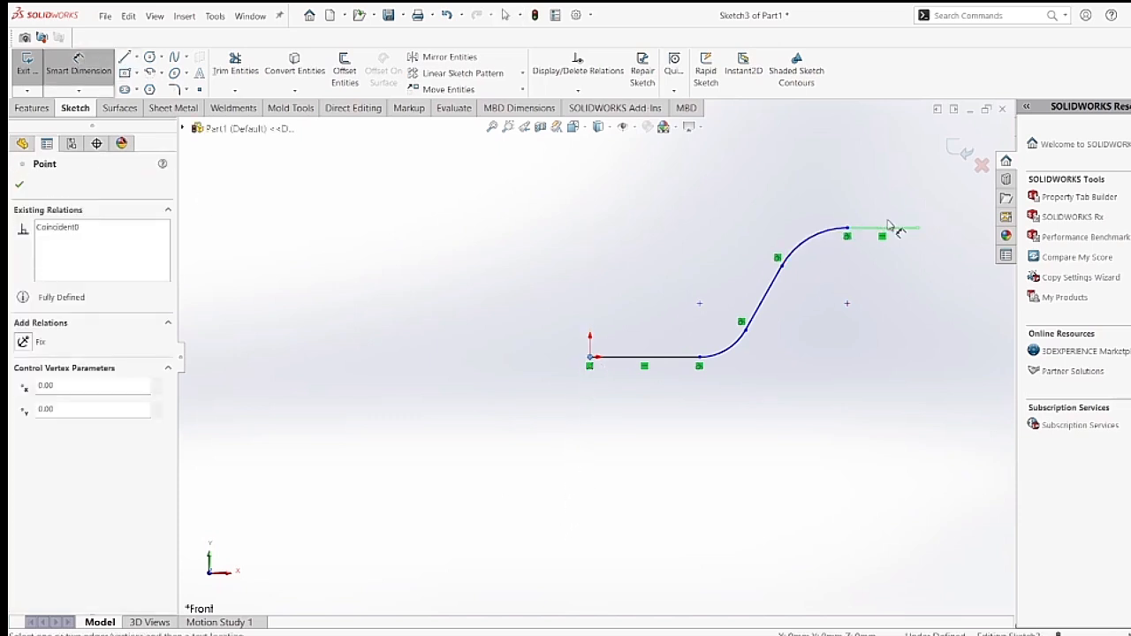
click(919, 228)
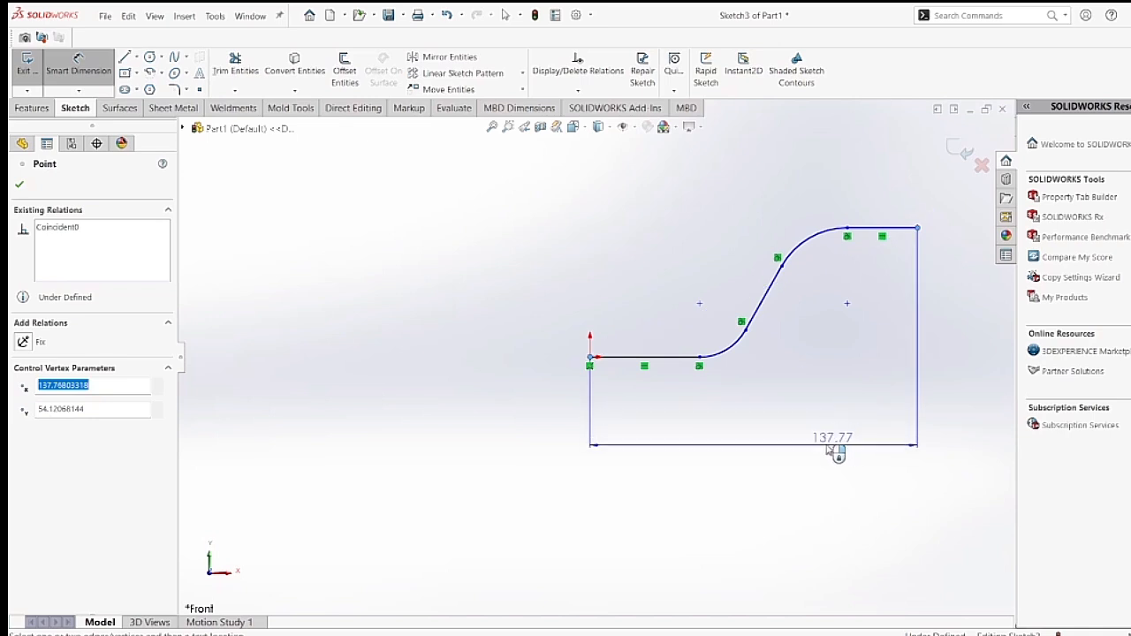
click(836, 451)
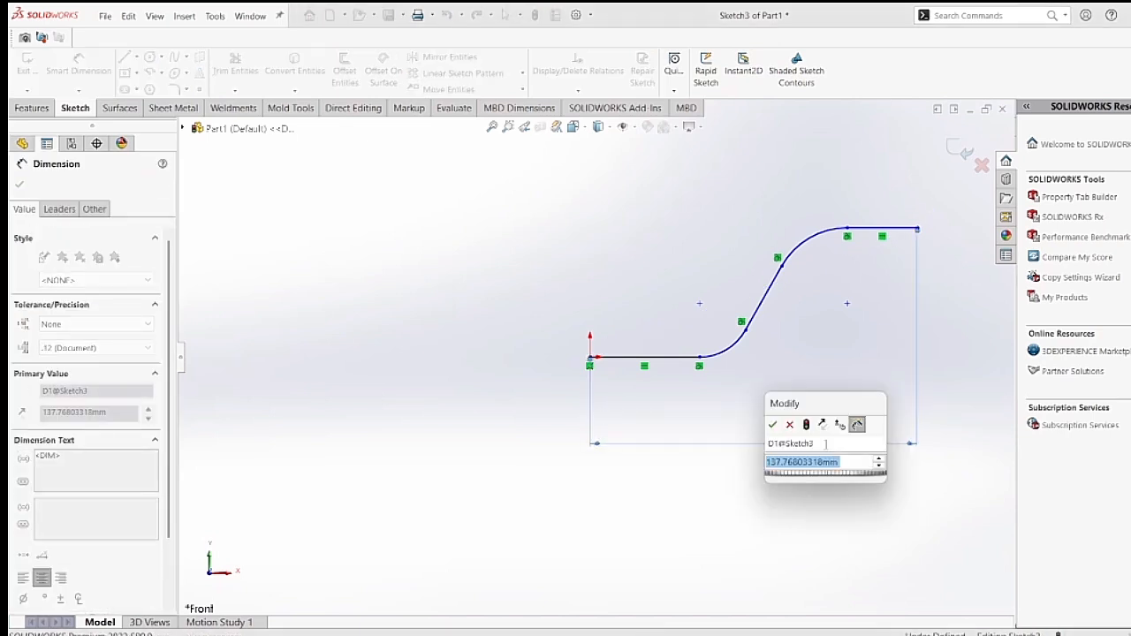
text(18)
key(BackSpace)
text(7)
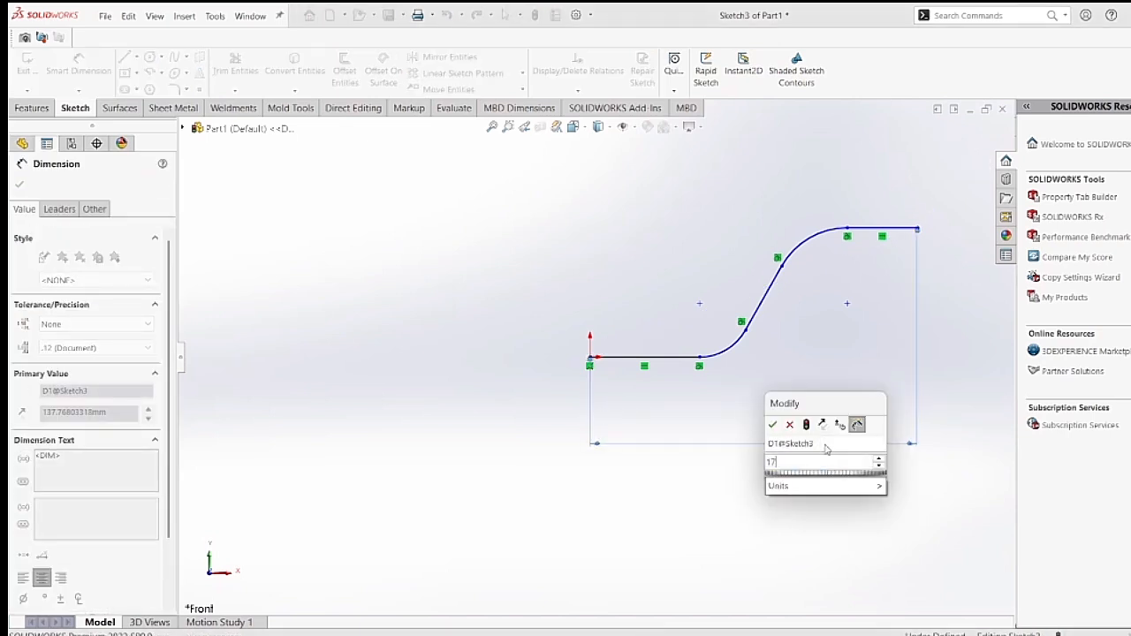
text(8)
key(Return)
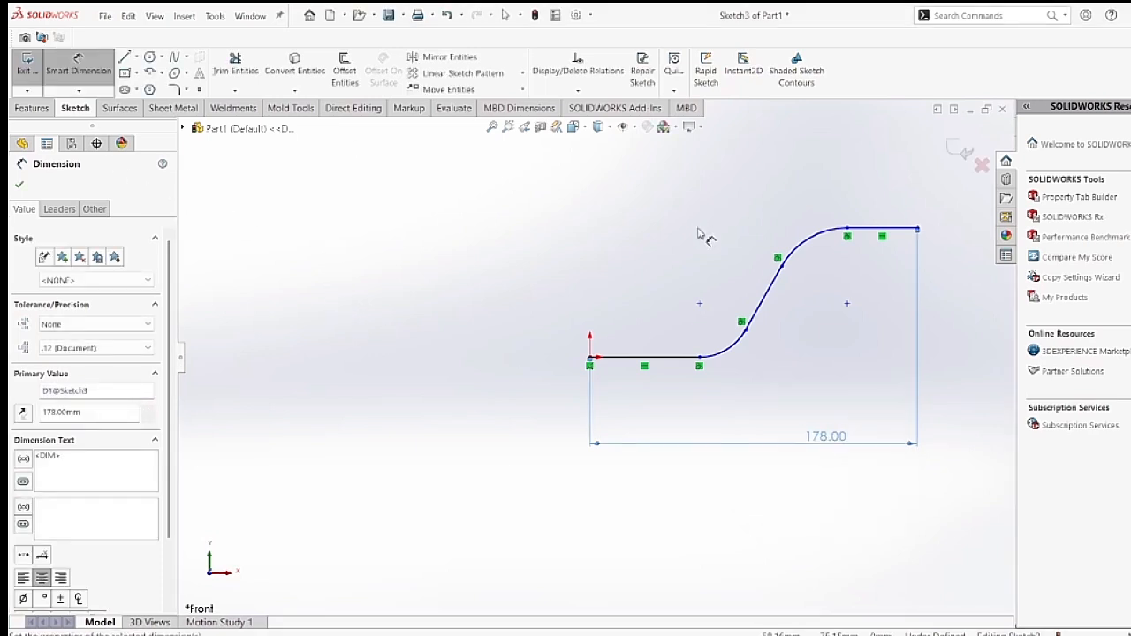
Dimension the lower arc of the profile with a radius of 63.5 mm.
click(733, 347)
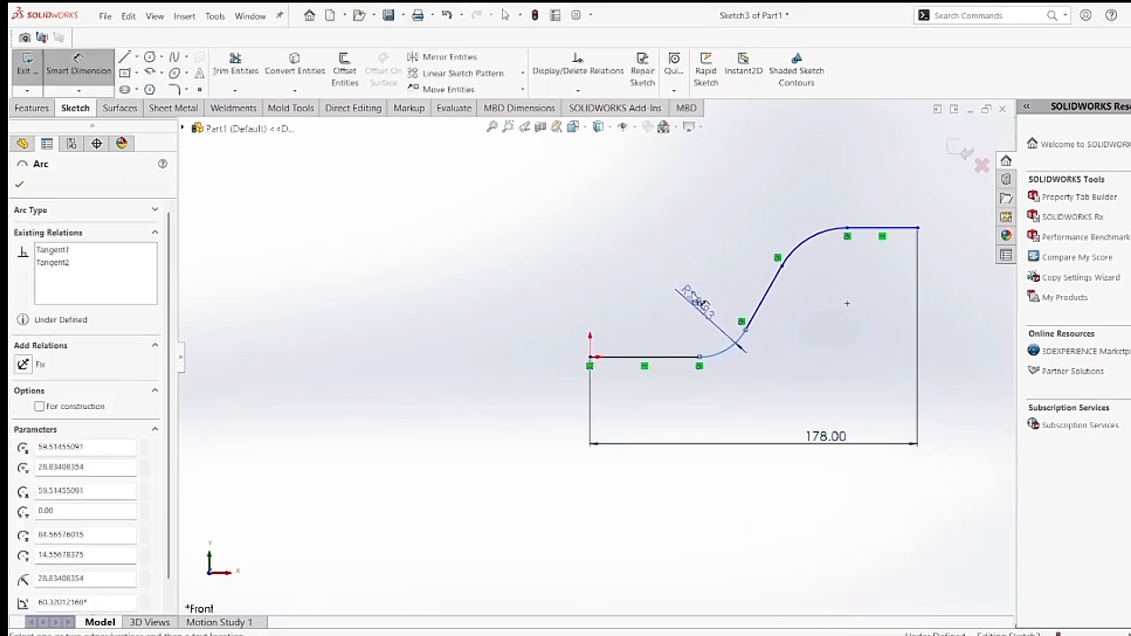
click(698, 298)
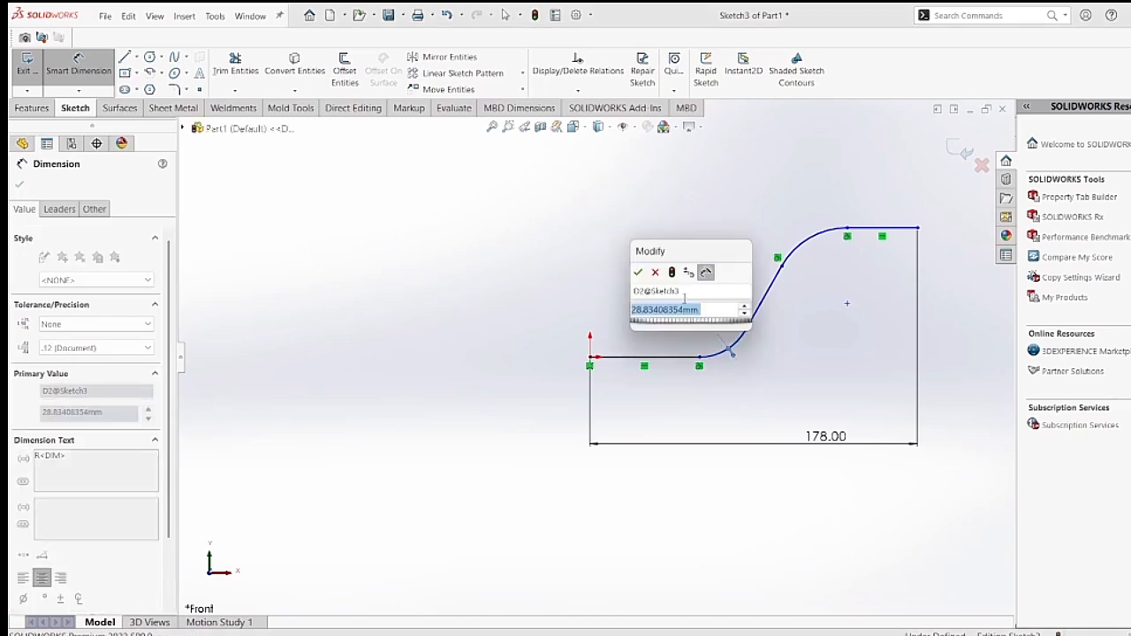
text(63.5)
key(Return)
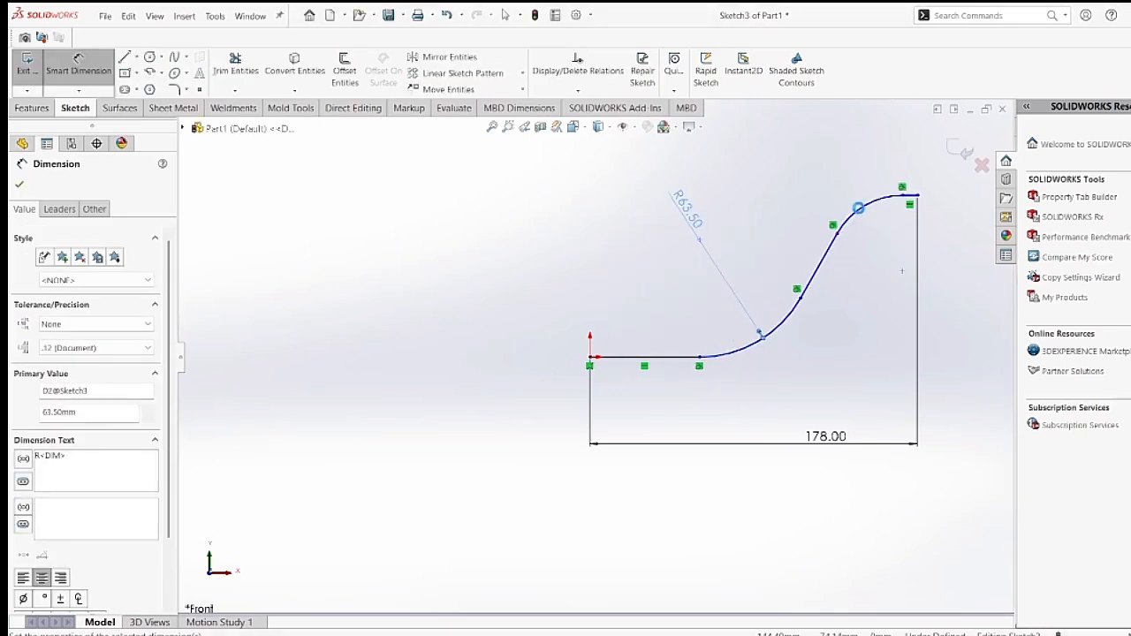
Dimension the upper arc of the profile with a radius of 50 mm.
click(857, 206)
click(838, 175)
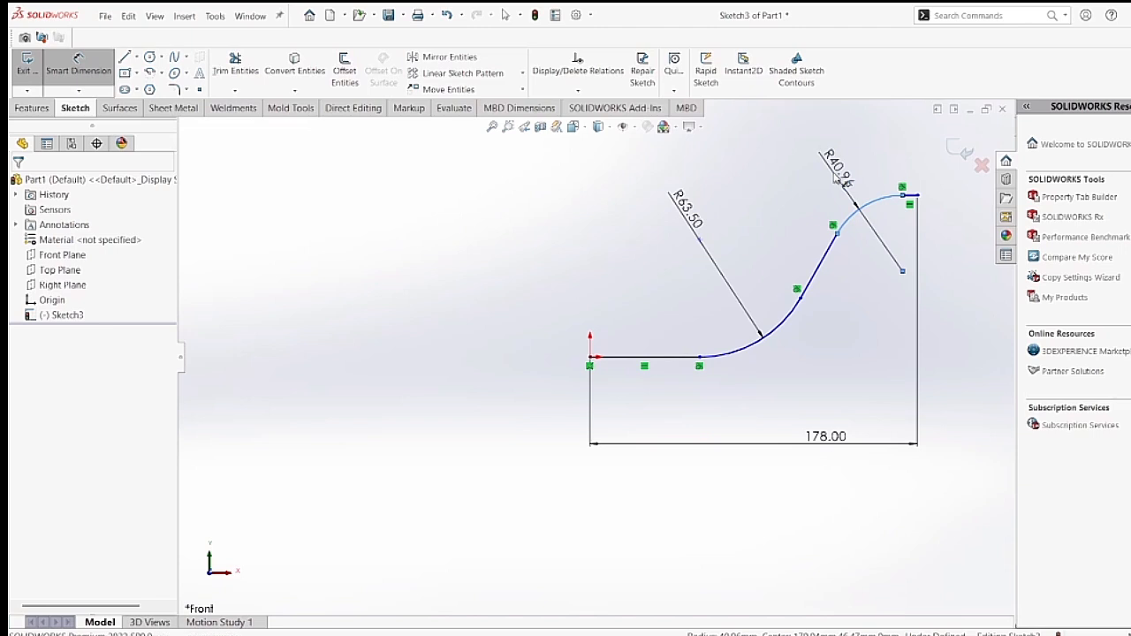
text(50)
key(Return)
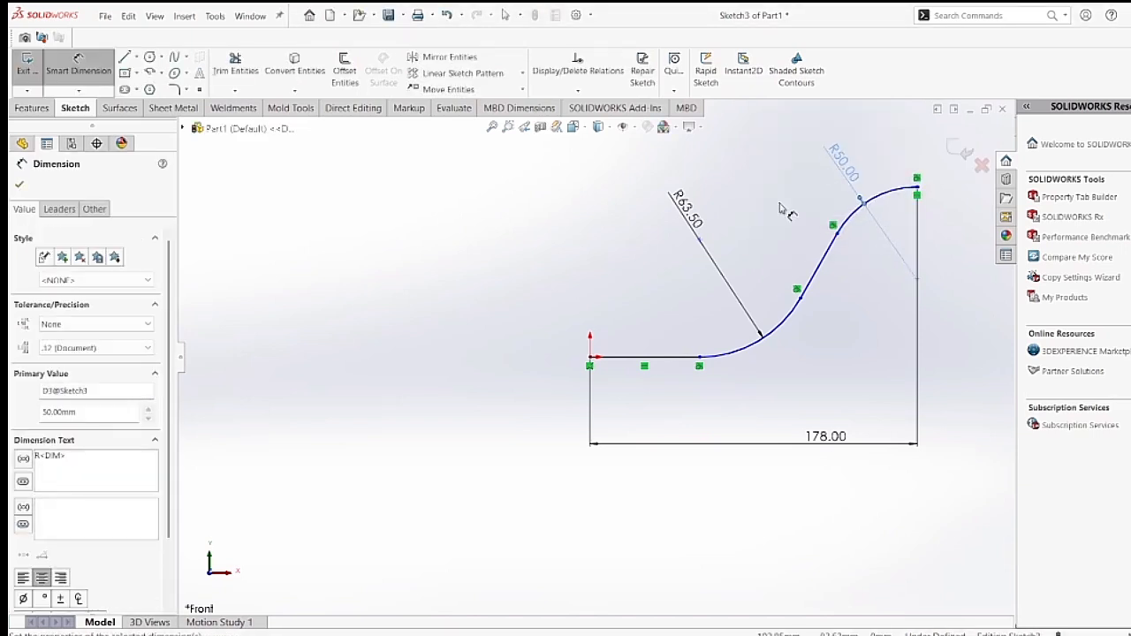
Dimension the horizontal distance from the origin to a point on the upper arc as 115 mm.
click(84, 75)
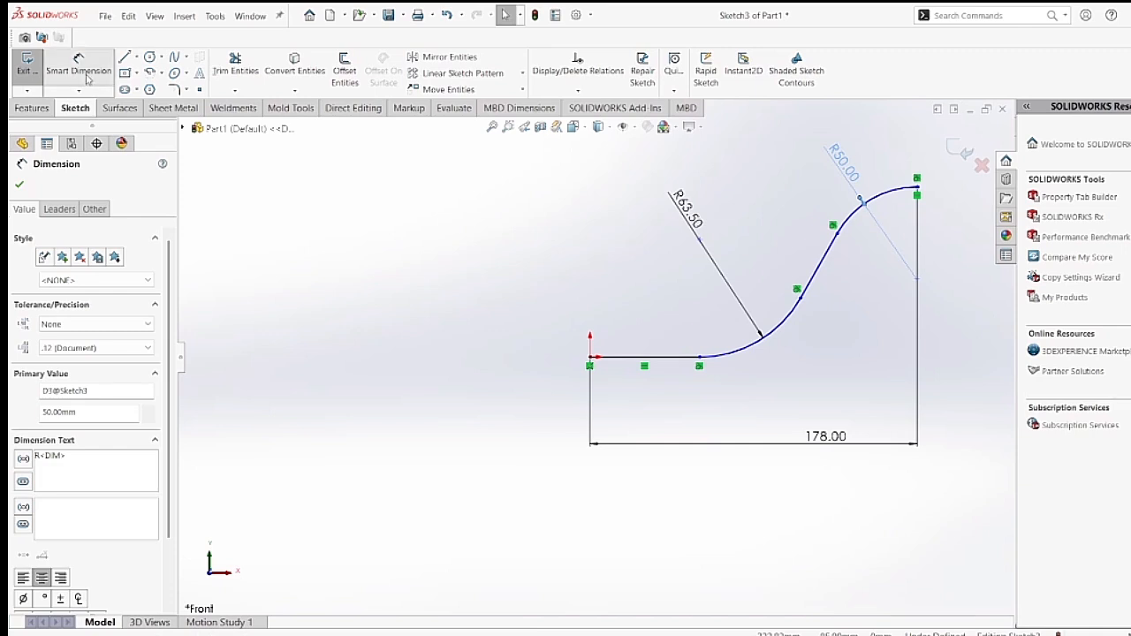
click(590, 361)
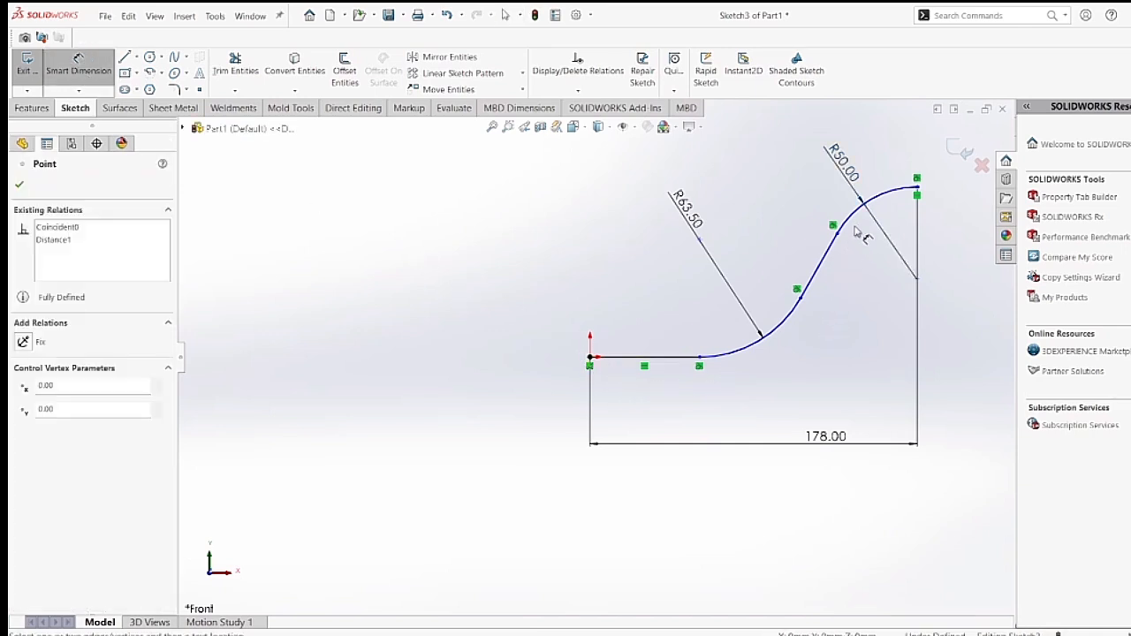
click(874, 205)
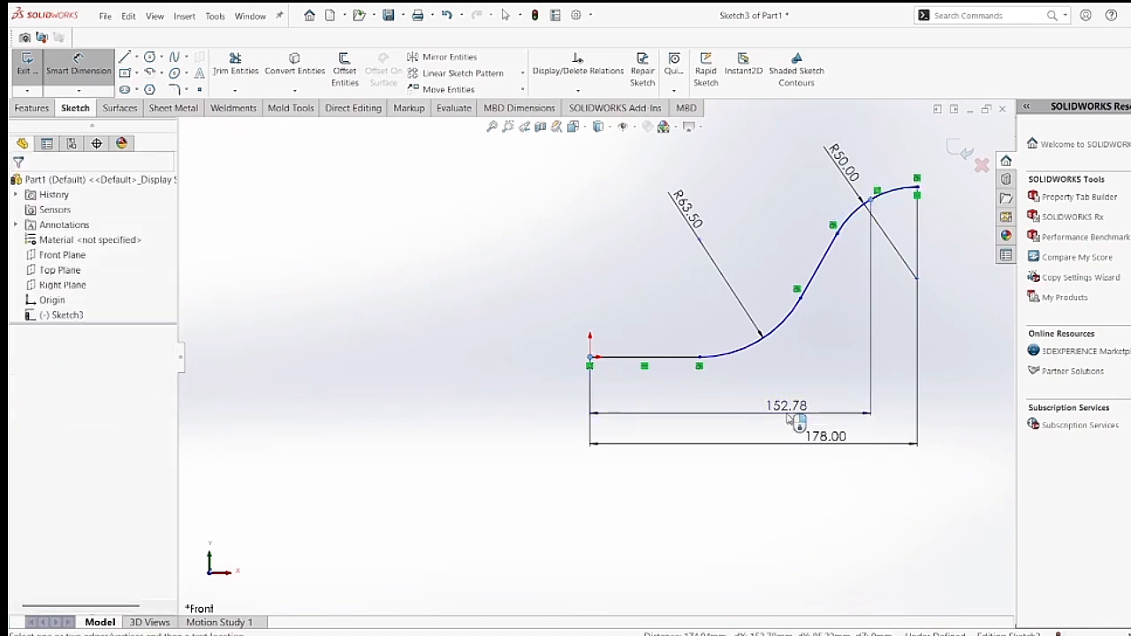
click(833, 378)
text(115)
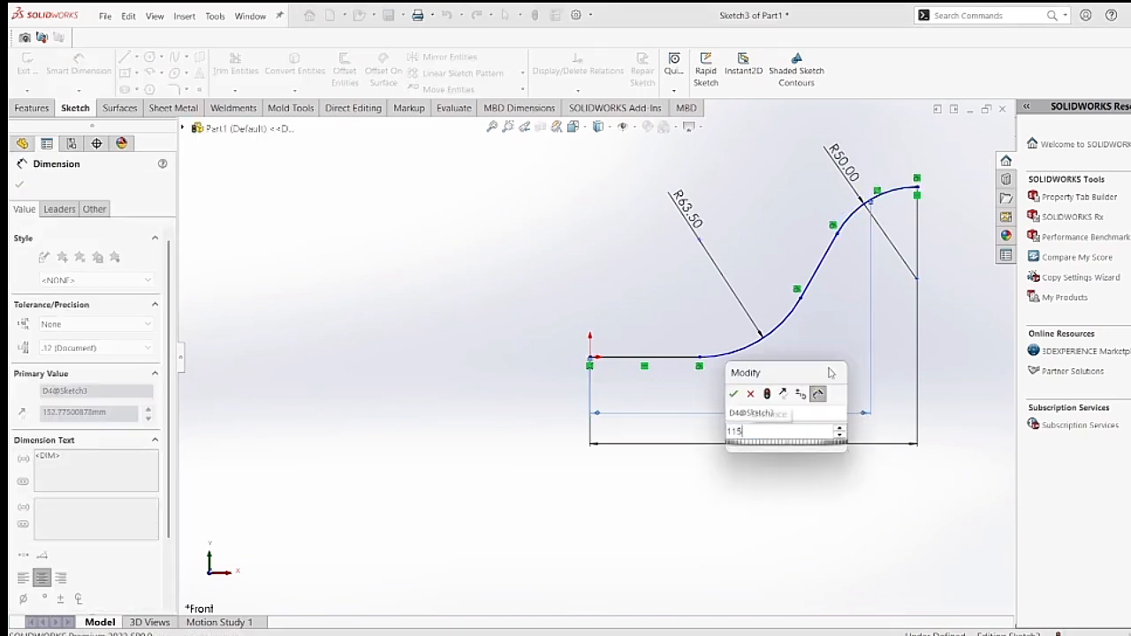
key(Return)
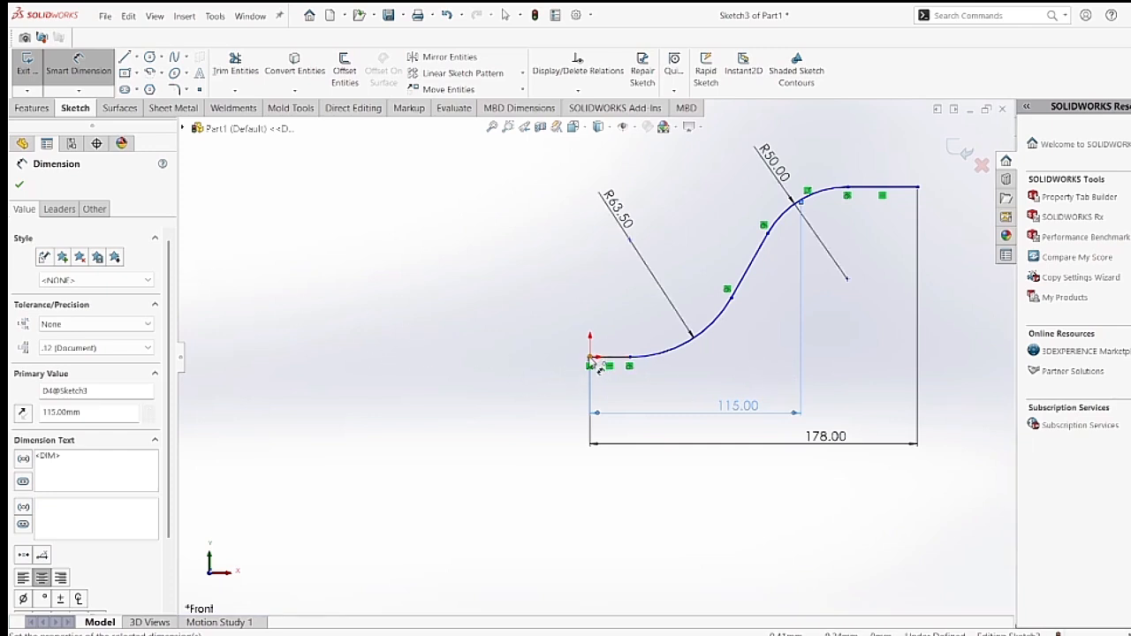
Dimension the horizontal distance from the origin to a point on the lower arc as 63.5 mm.
click(594, 364)
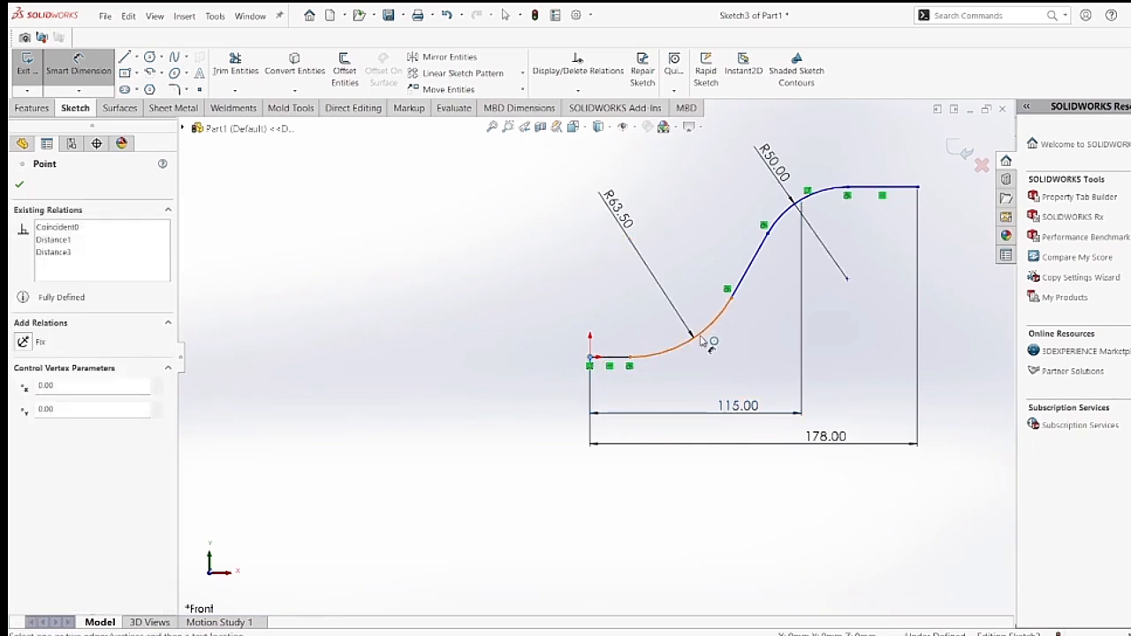
click(694, 347)
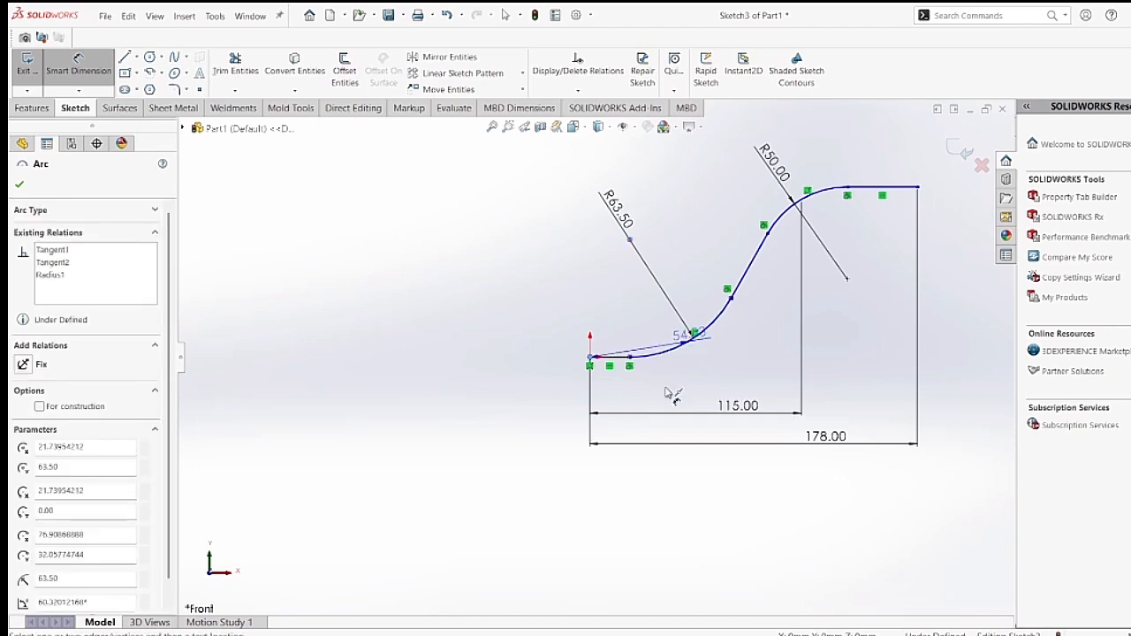
click(667, 400)
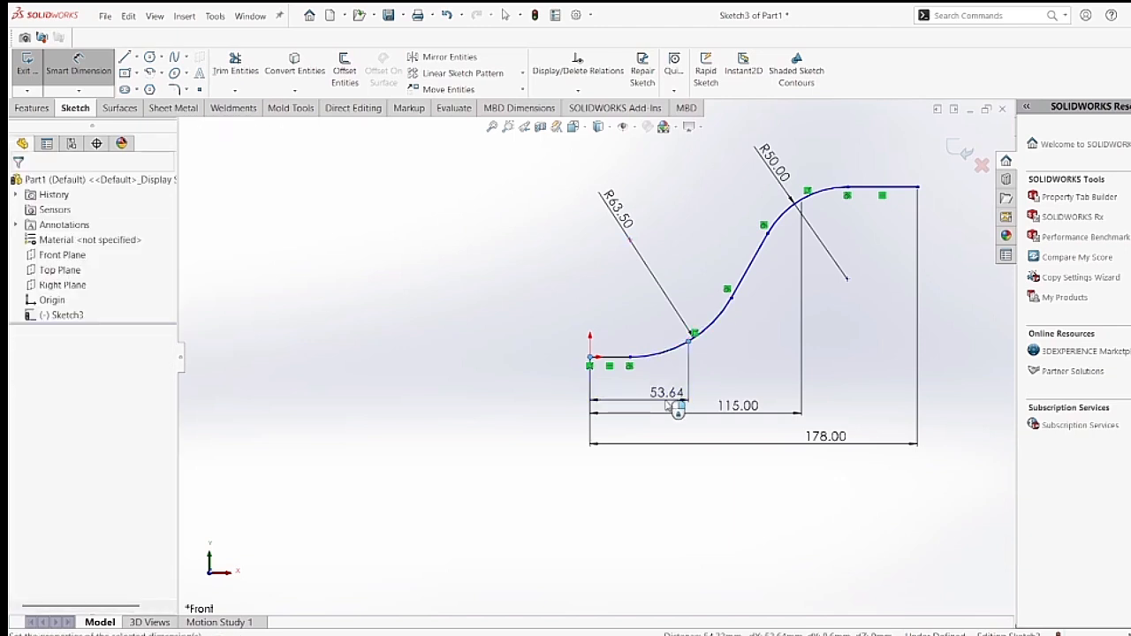
text(63.)
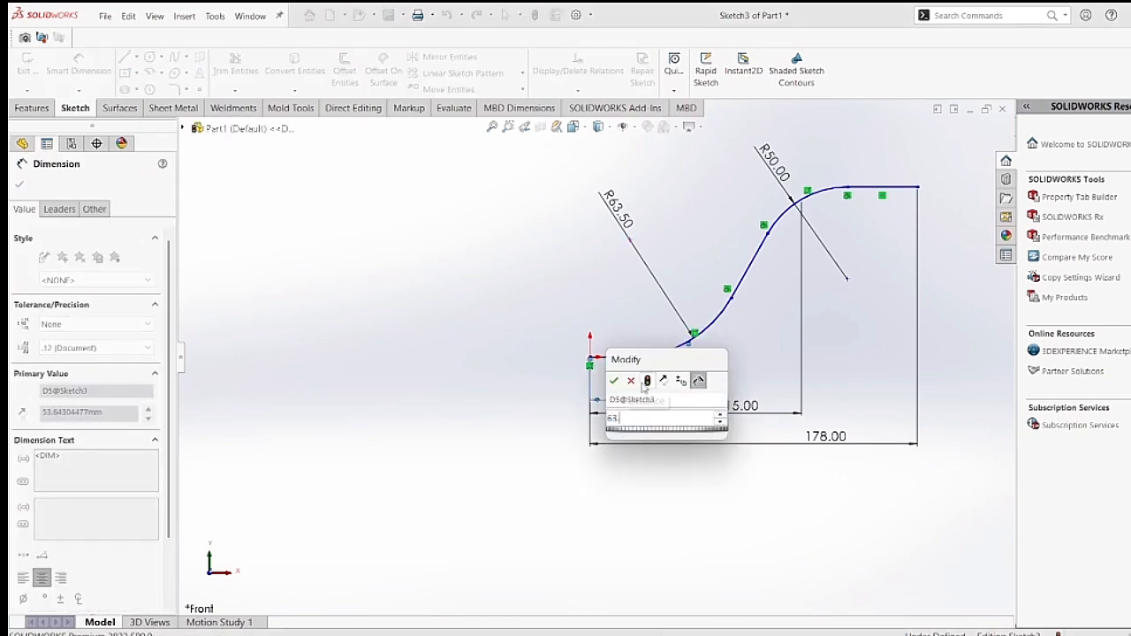
text(5)
key(Return)
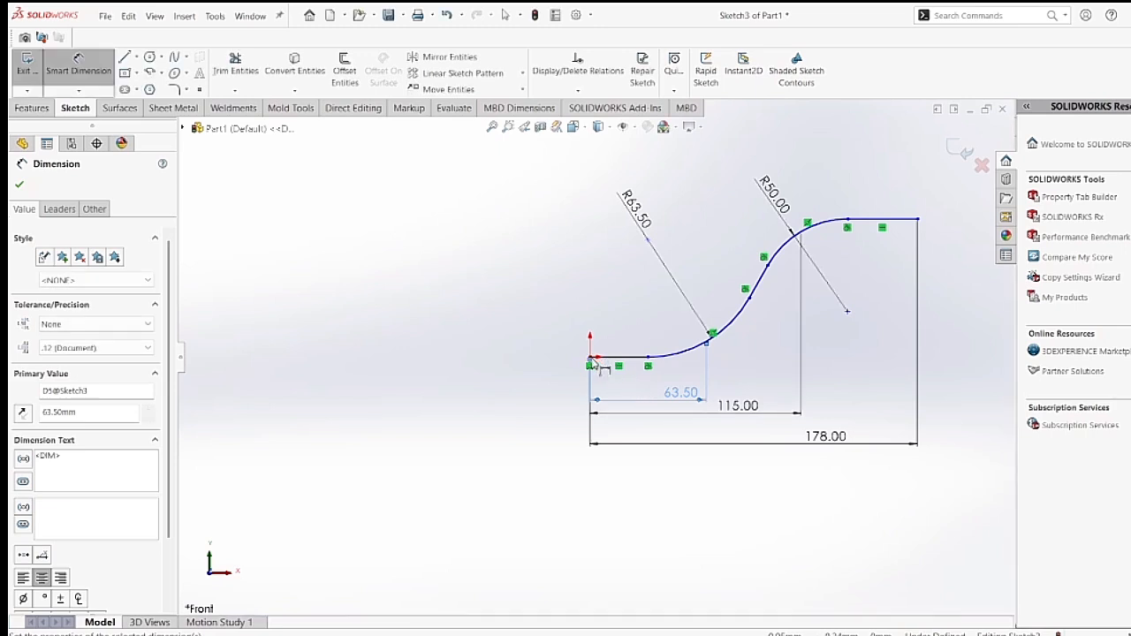
Set the vertical height between the origin and the upper line's far endpoint to 32 mm and exit the sketch.
click(589, 361)
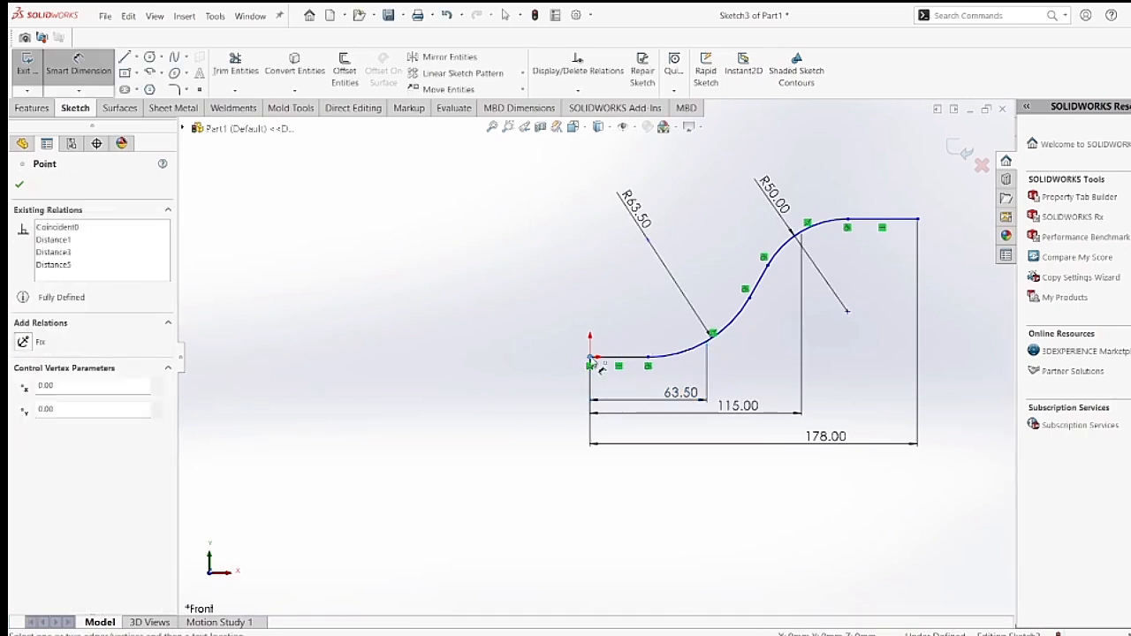
click(933, 227)
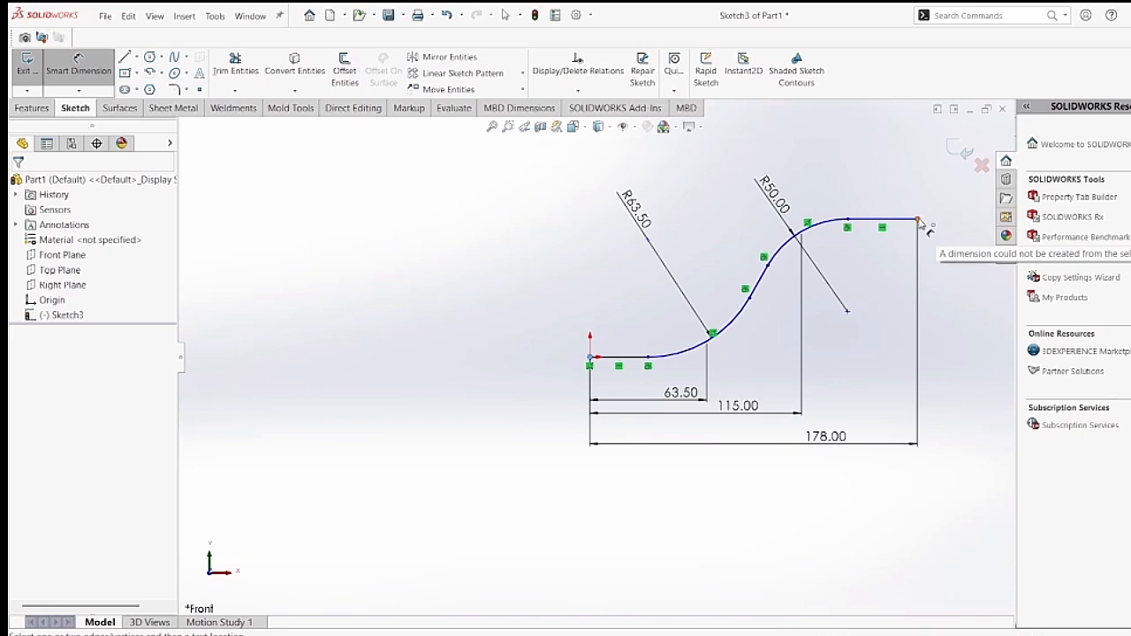
click(920, 221)
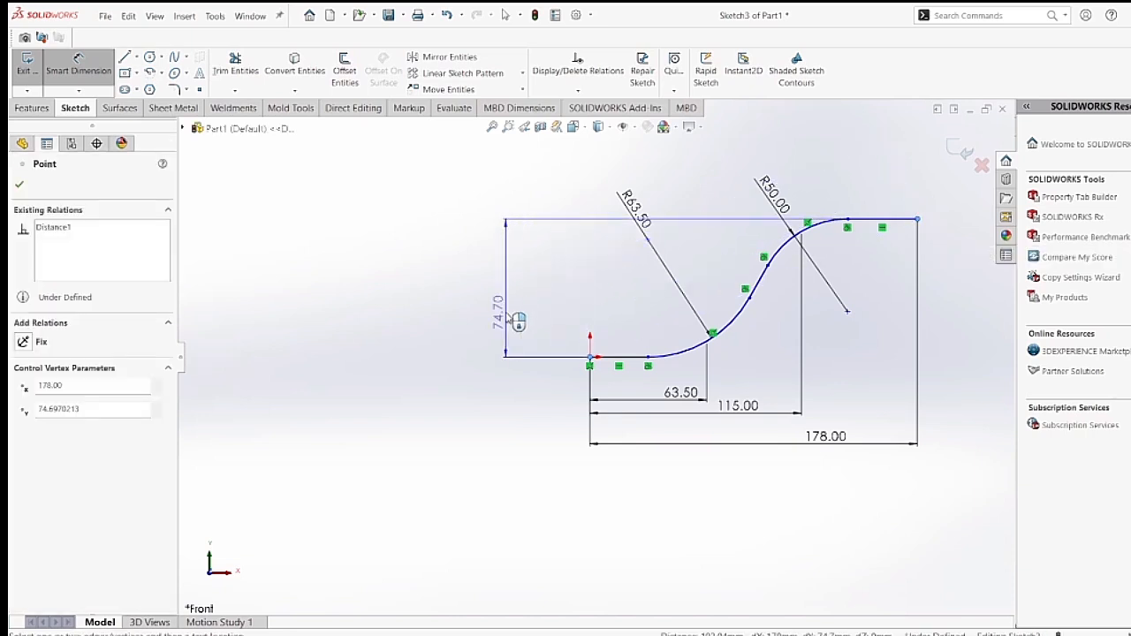
click(506, 312)
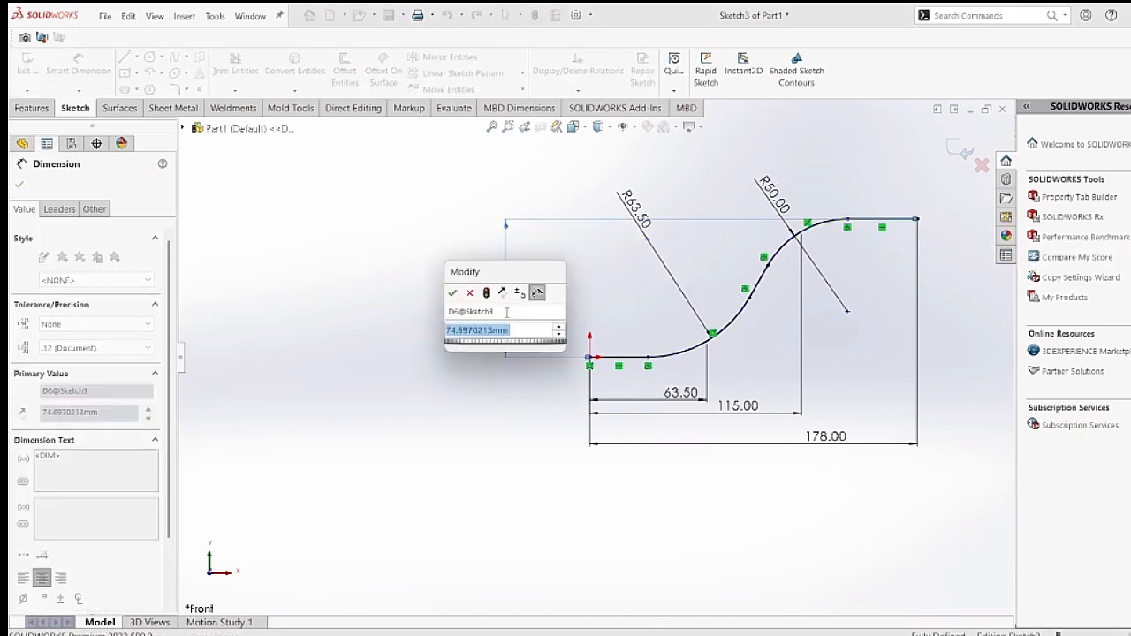
text(32)
key(Return)
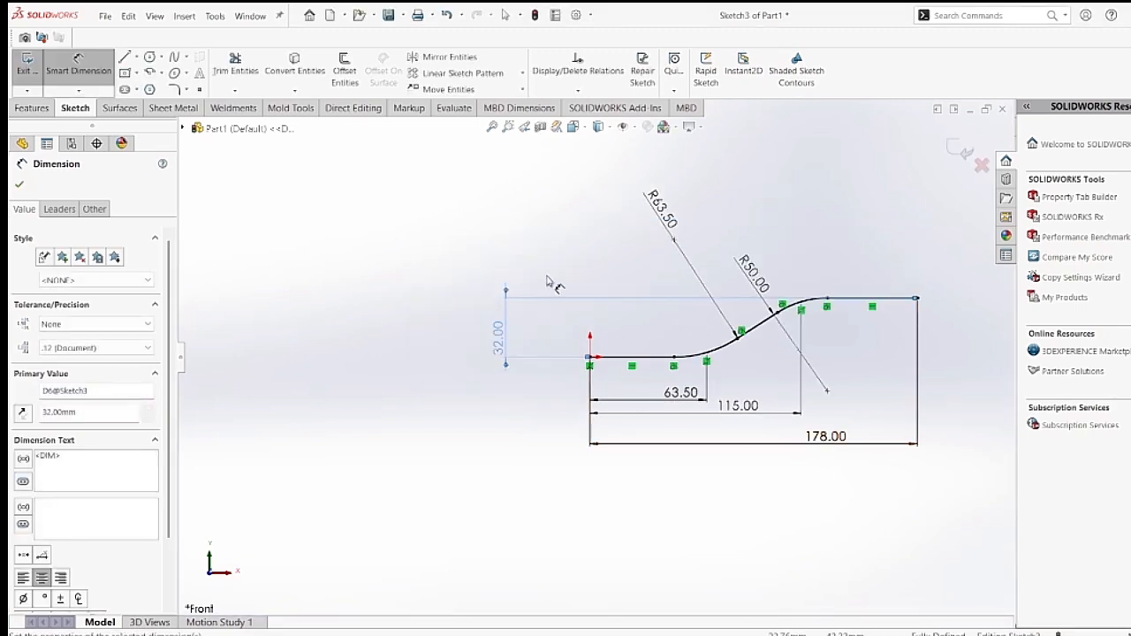
click(961, 152)
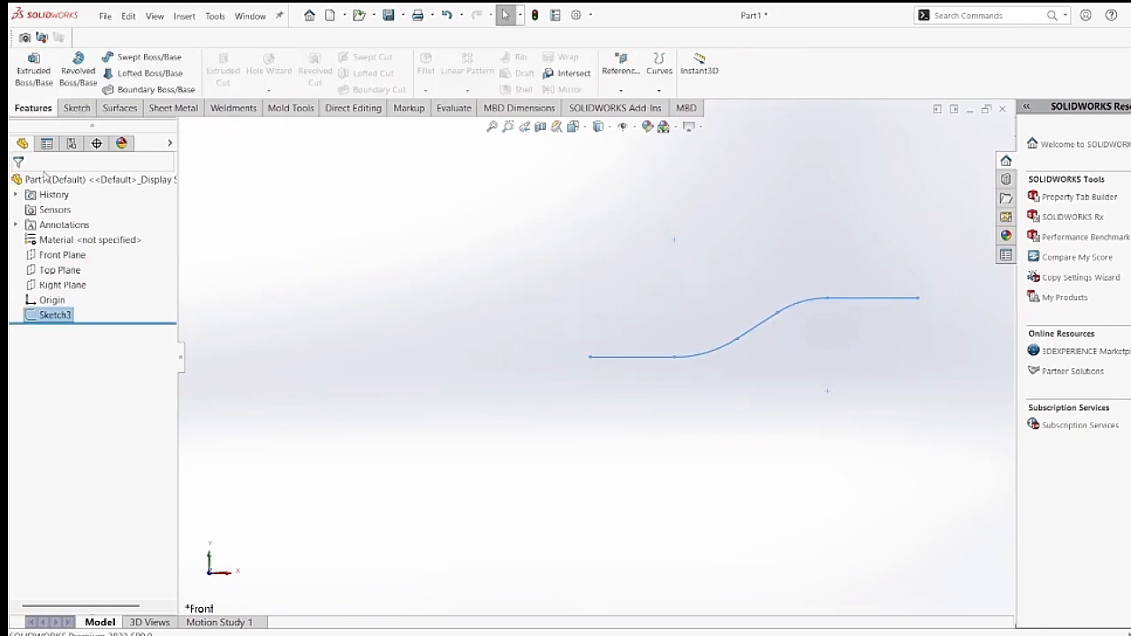
Extrude the S-shaped profile symmetrically with the Mid Plane end condition to a depth of 57 mm.
click(38, 73)
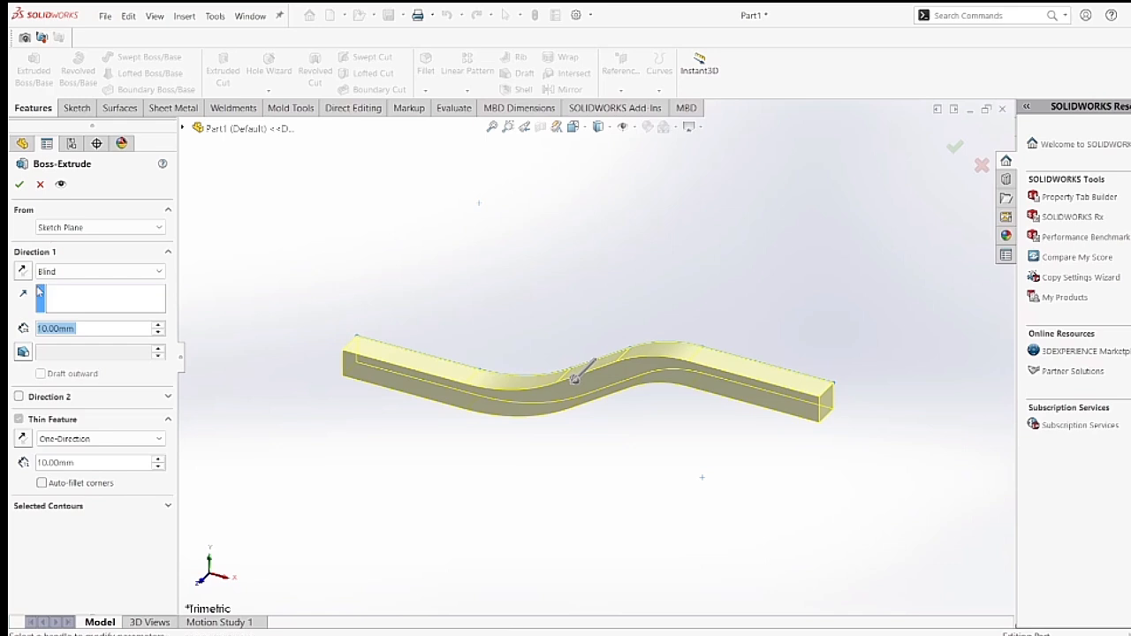
click(80, 277)
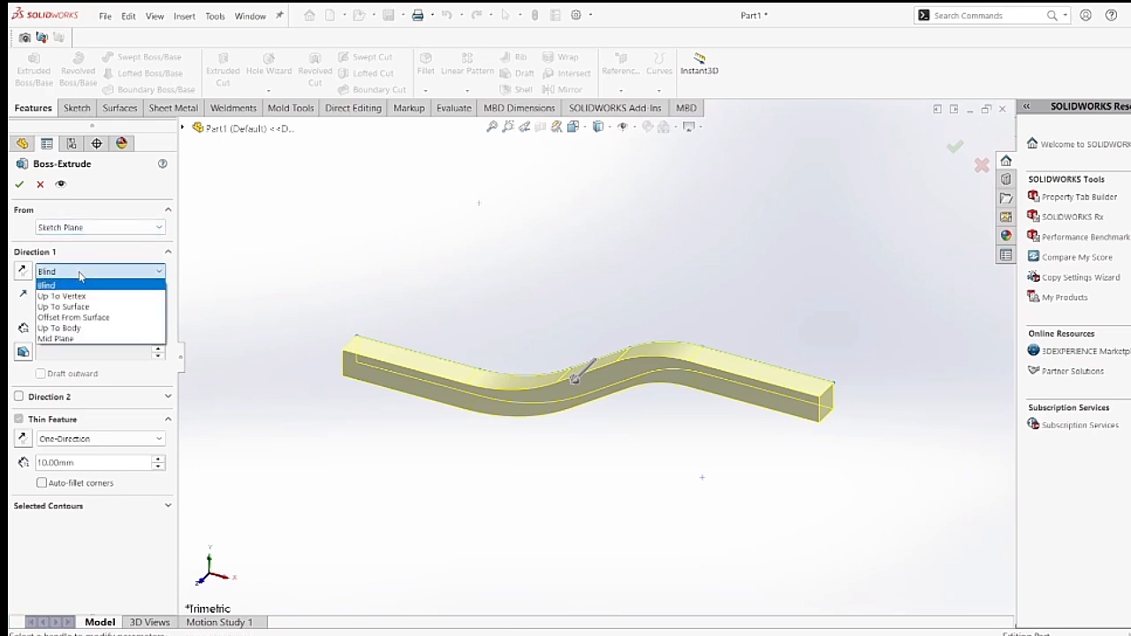
click(54, 339)
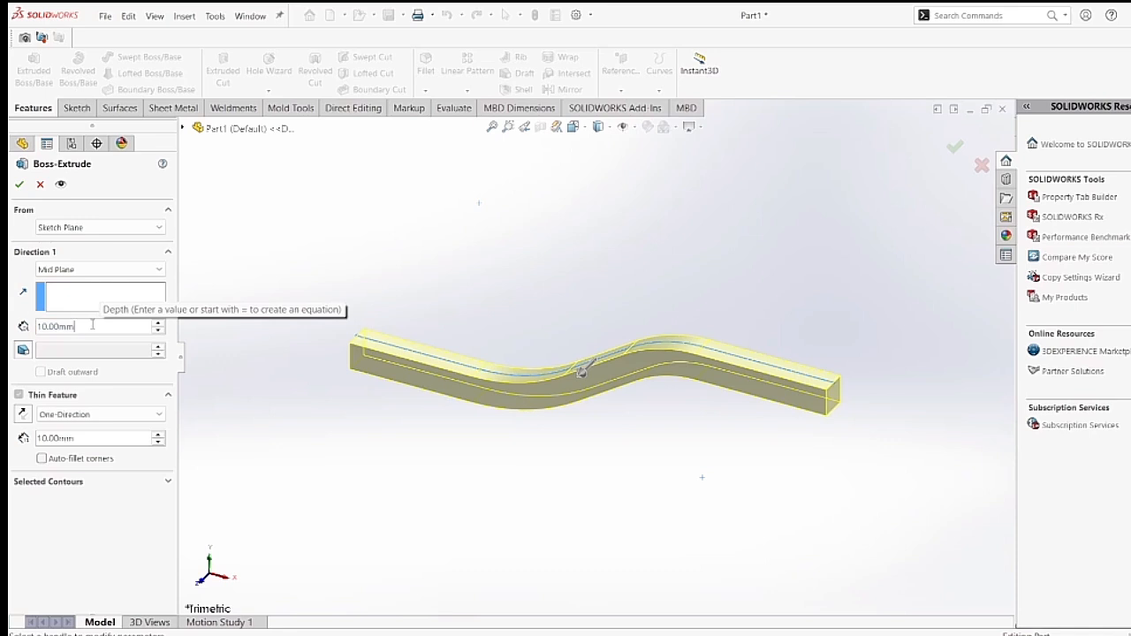
double_click(92, 325)
text(57)
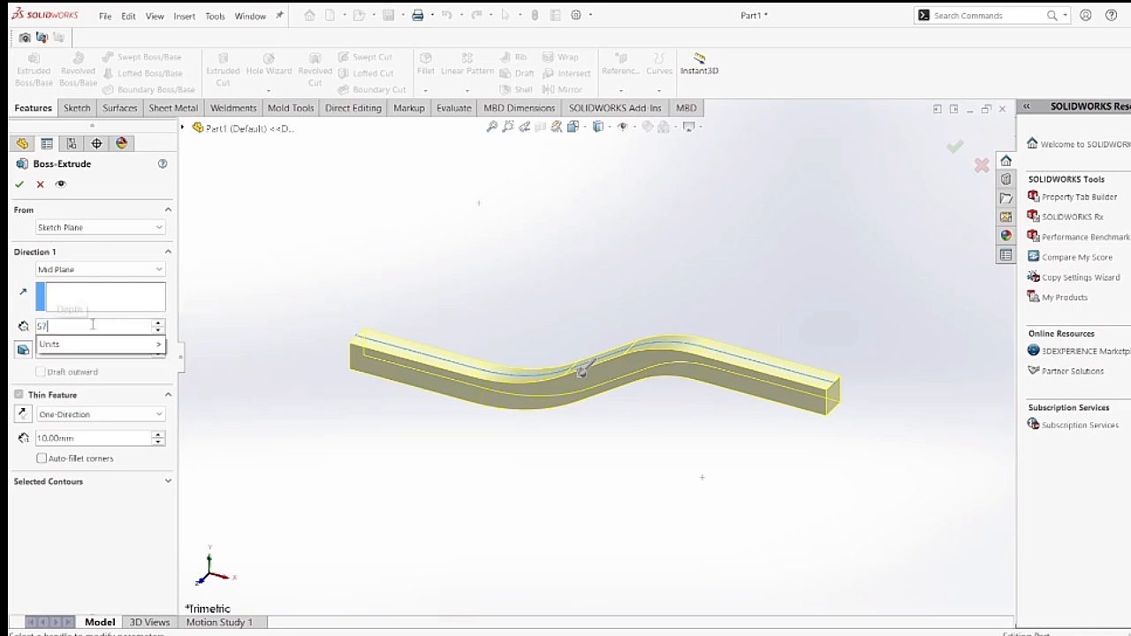
key(Return)
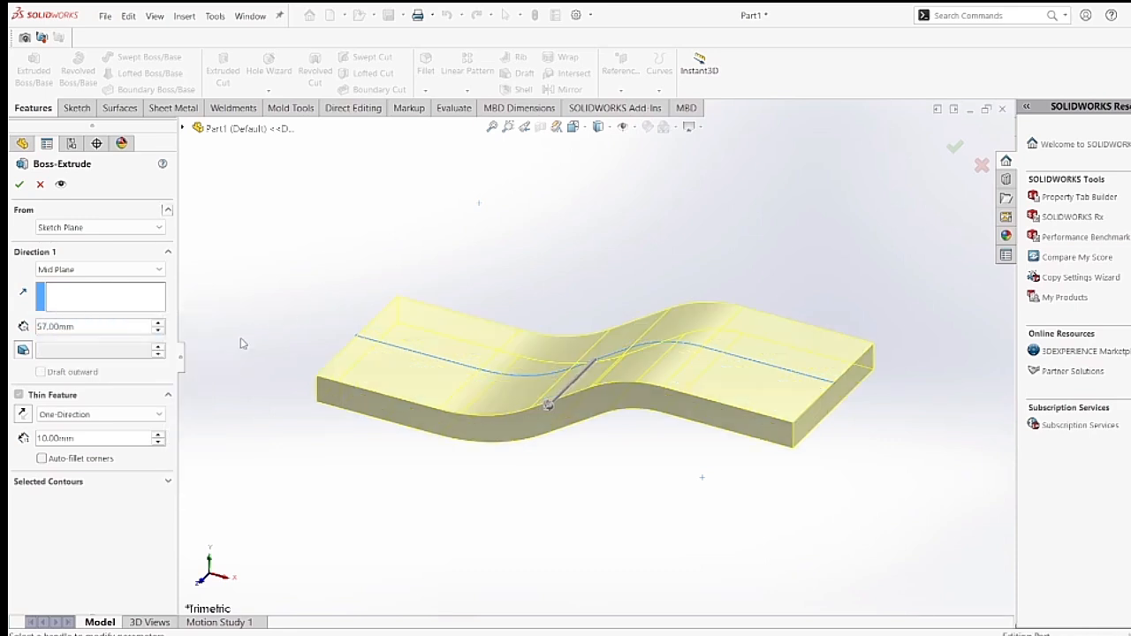
Set the one-direction thin feature thickness to 9.5 mm and complete the extrusion.
double_click(89, 439)
text(9.5)
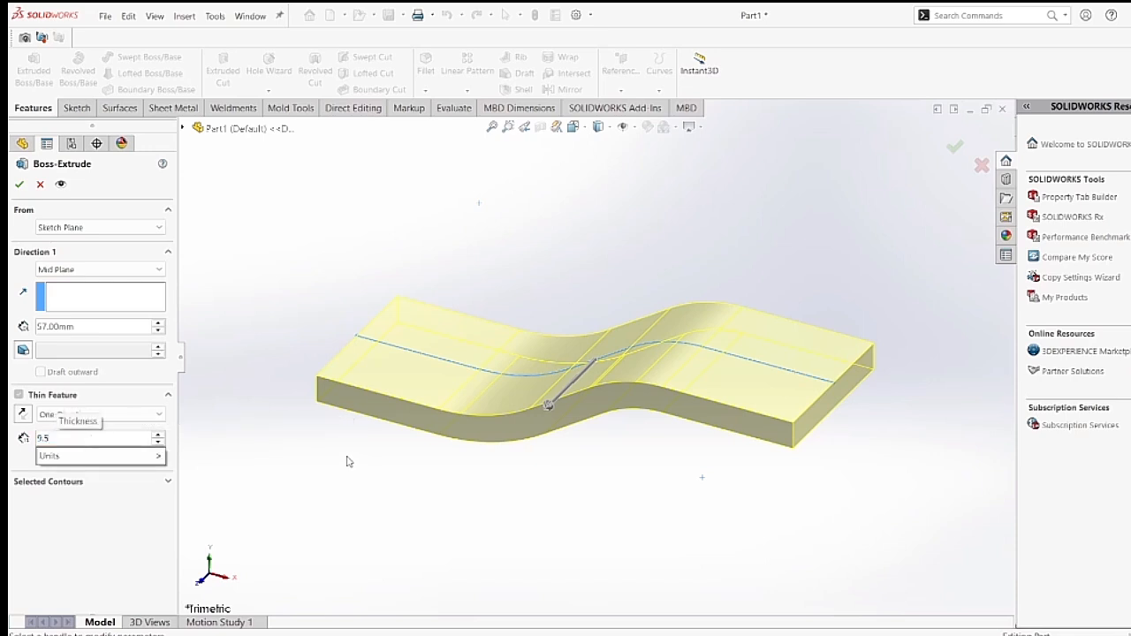
key(Return)
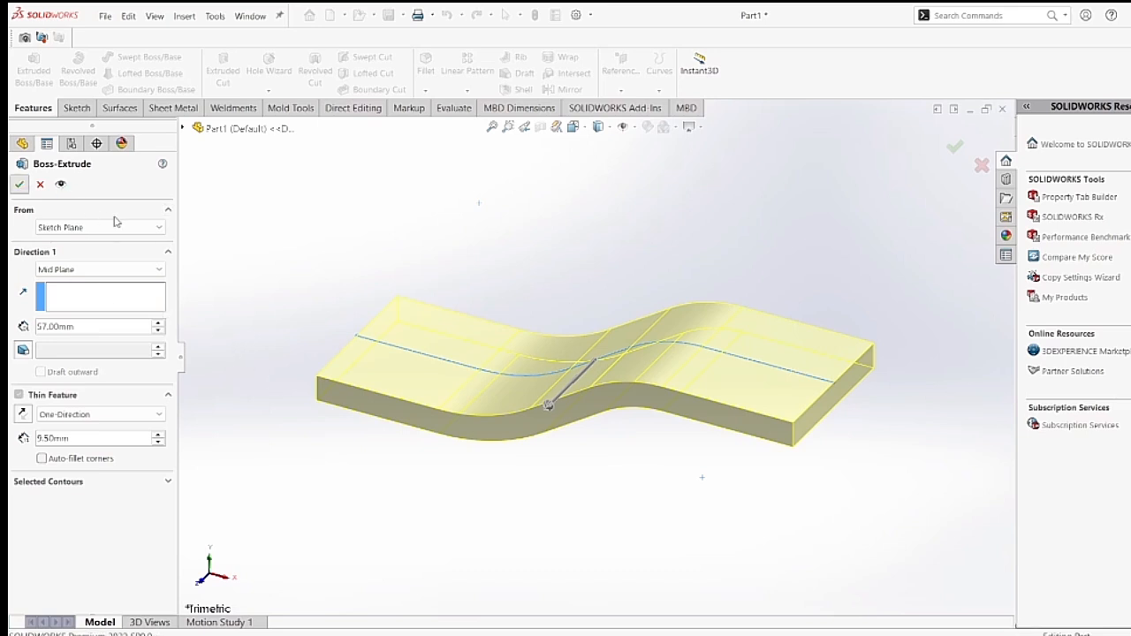
key(Return)
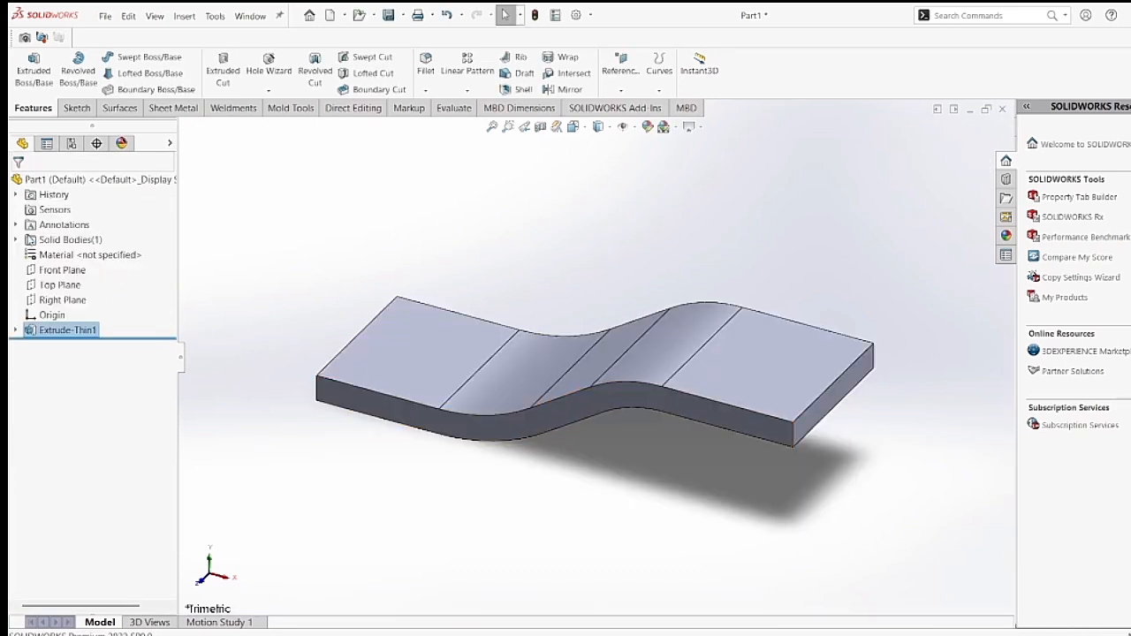
click(15, 239)
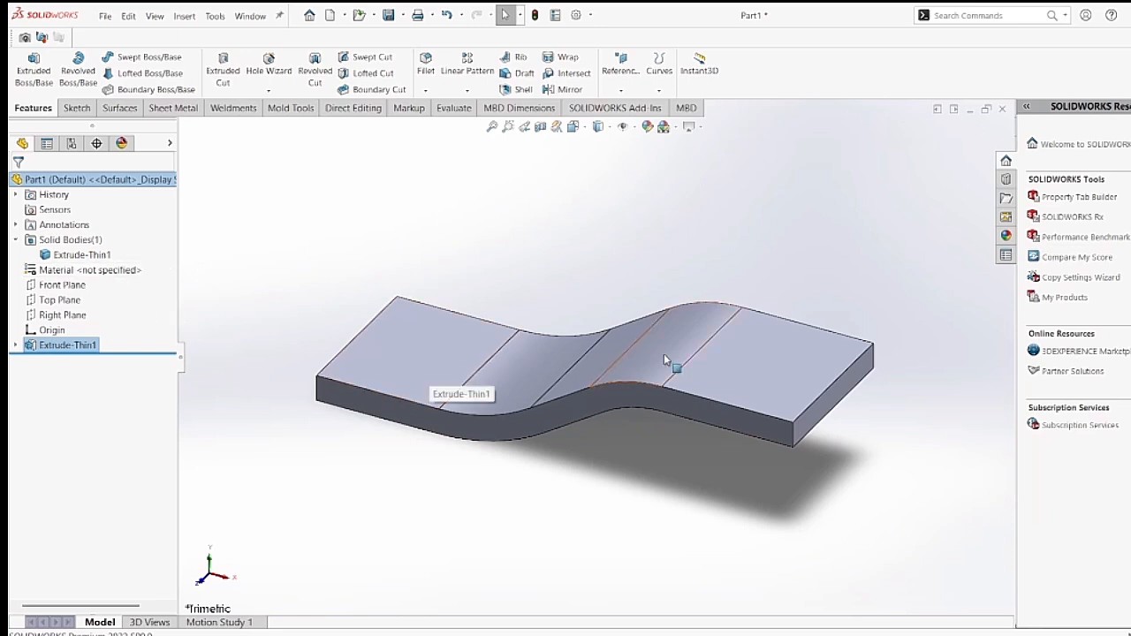
click(748, 375)
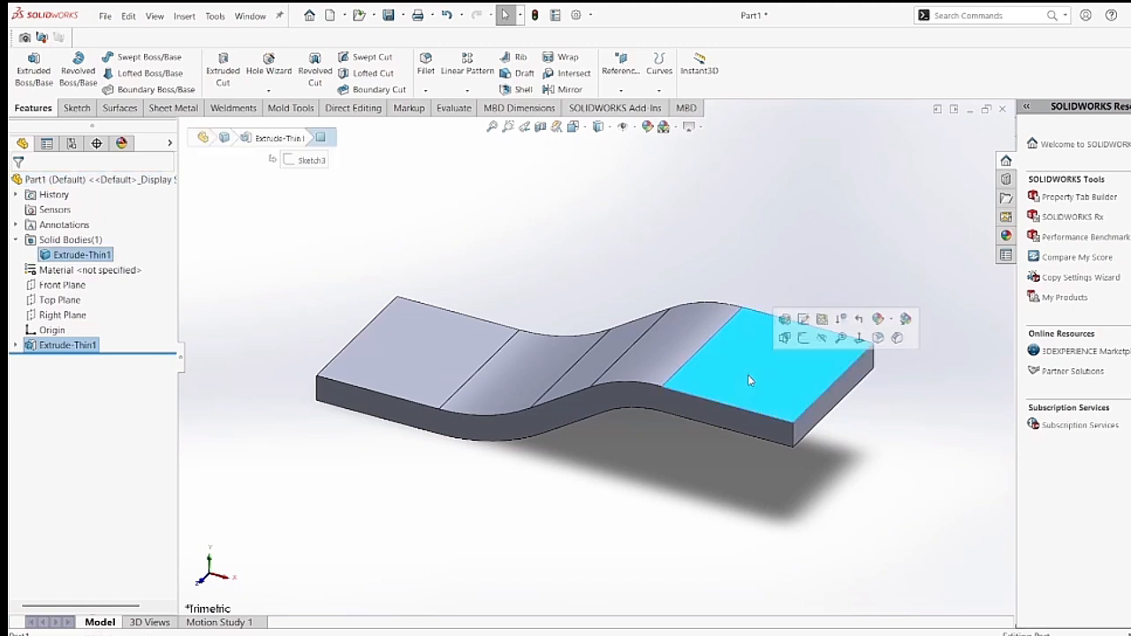
click(447, 274)
Start a sketch on the Top Plane and draw a horizontal centerline from the midpoint of the part's far end edge to the origin.
click(69, 300)
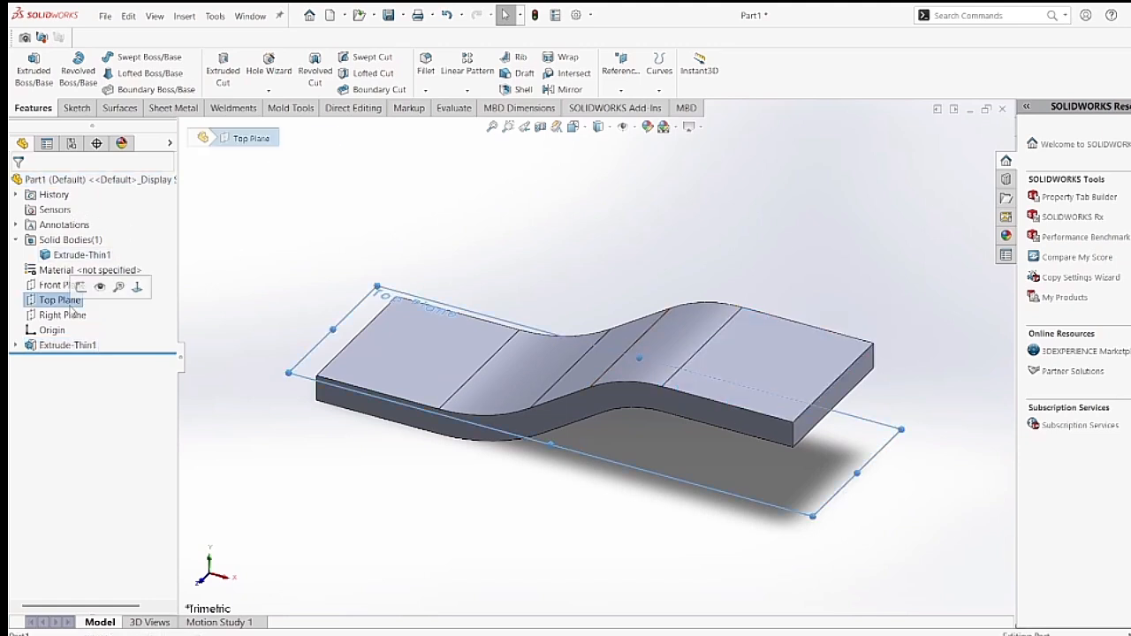
click(80, 287)
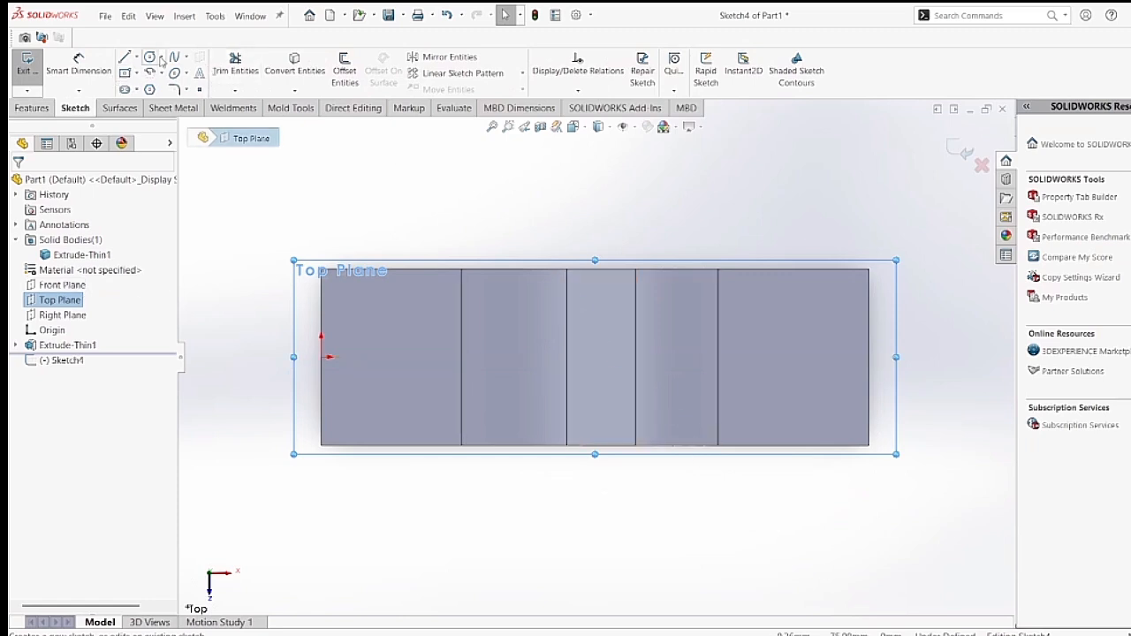
click(150, 56)
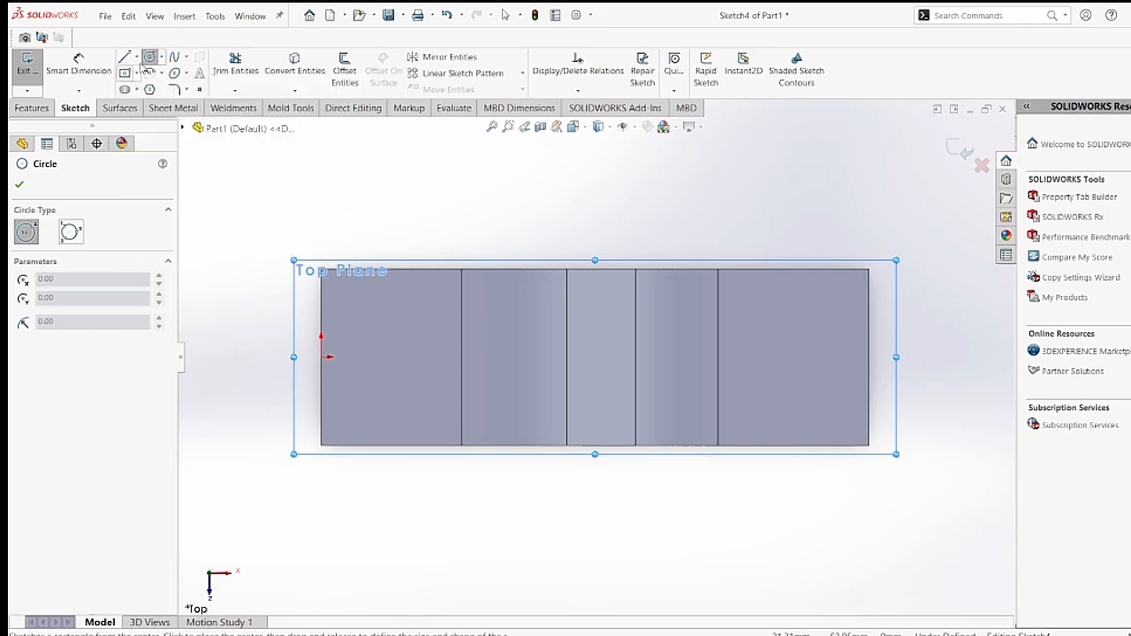
click(137, 57)
click(157, 88)
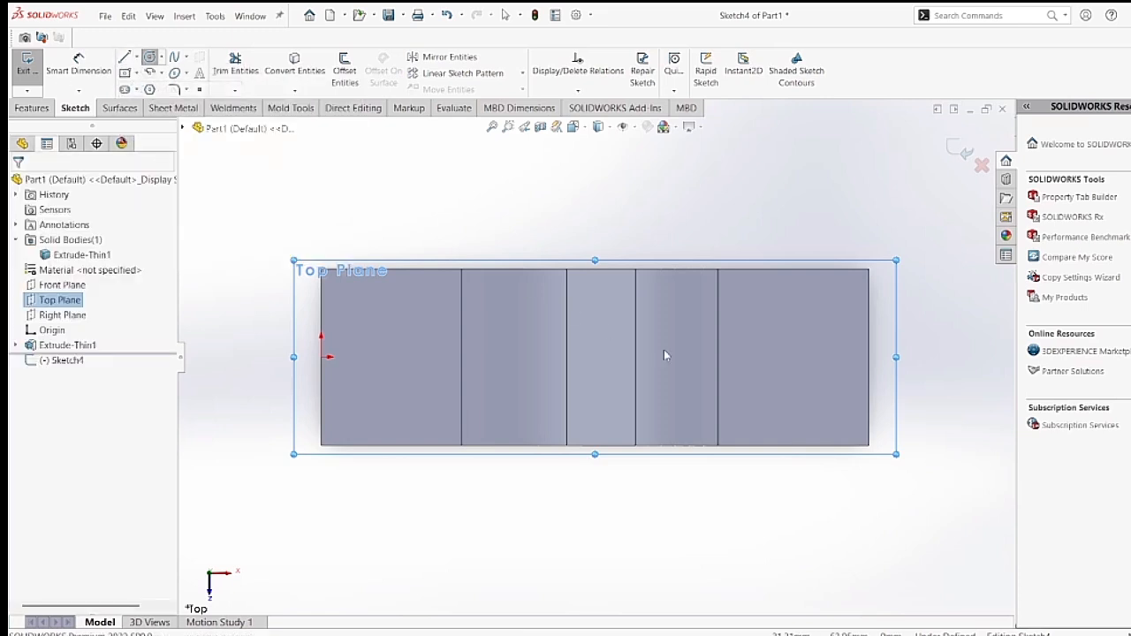
click(869, 357)
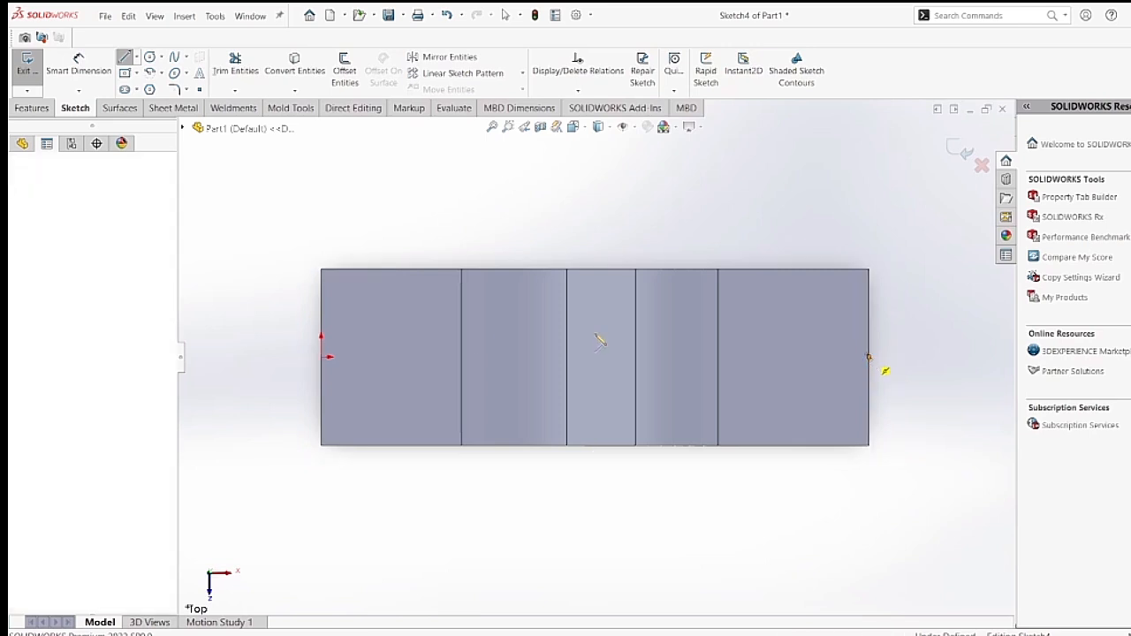
click(322, 357)
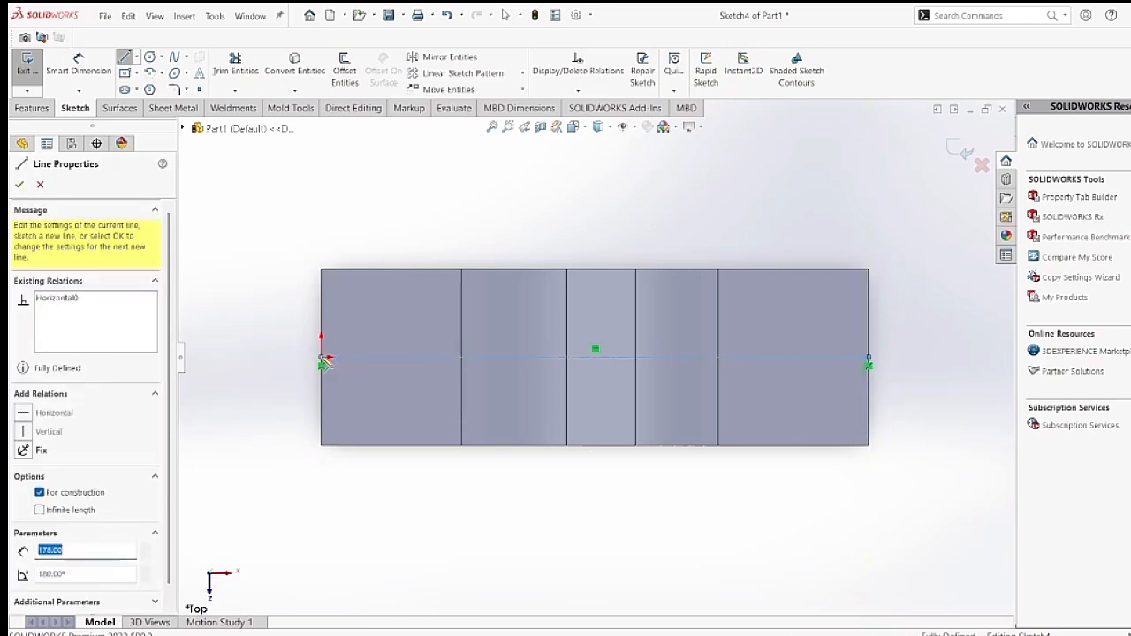
right_click(248, 240)
click(281, 249)
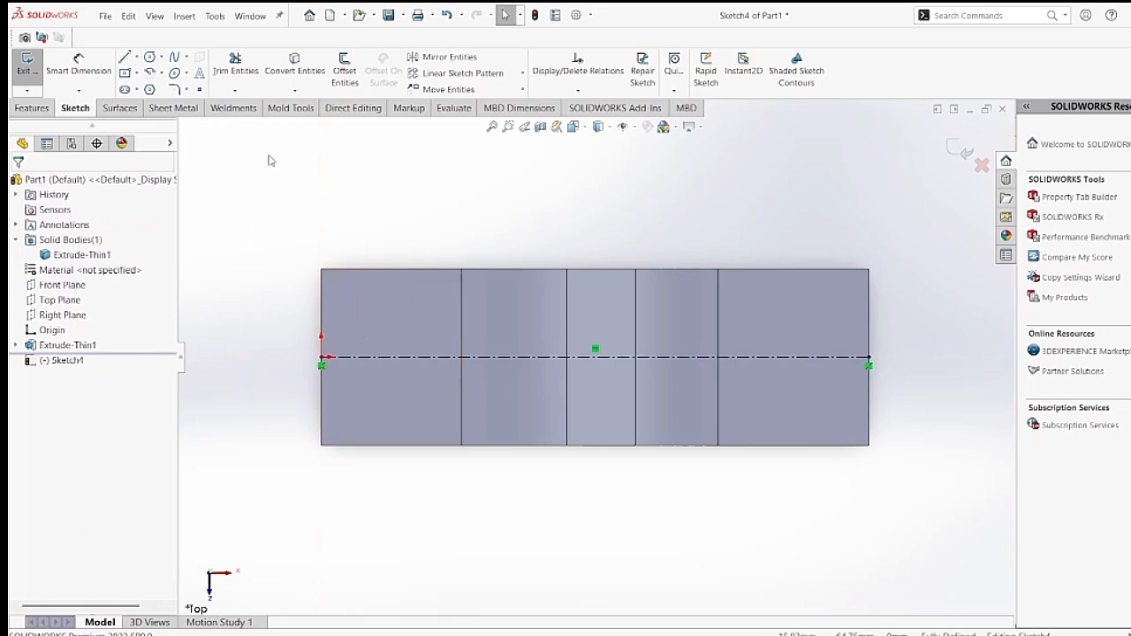
Sketch a circle centred on the centerline and passing through its far endpoint, and dimension its diameter as 57 mm.
click(149, 56)
click(789, 357)
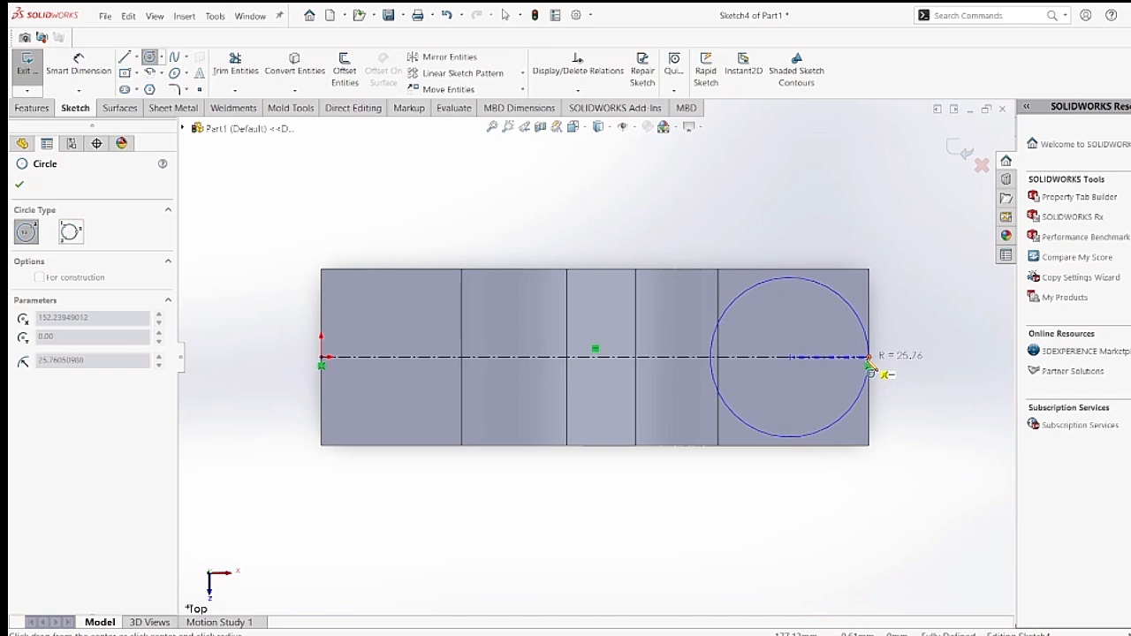
click(871, 366)
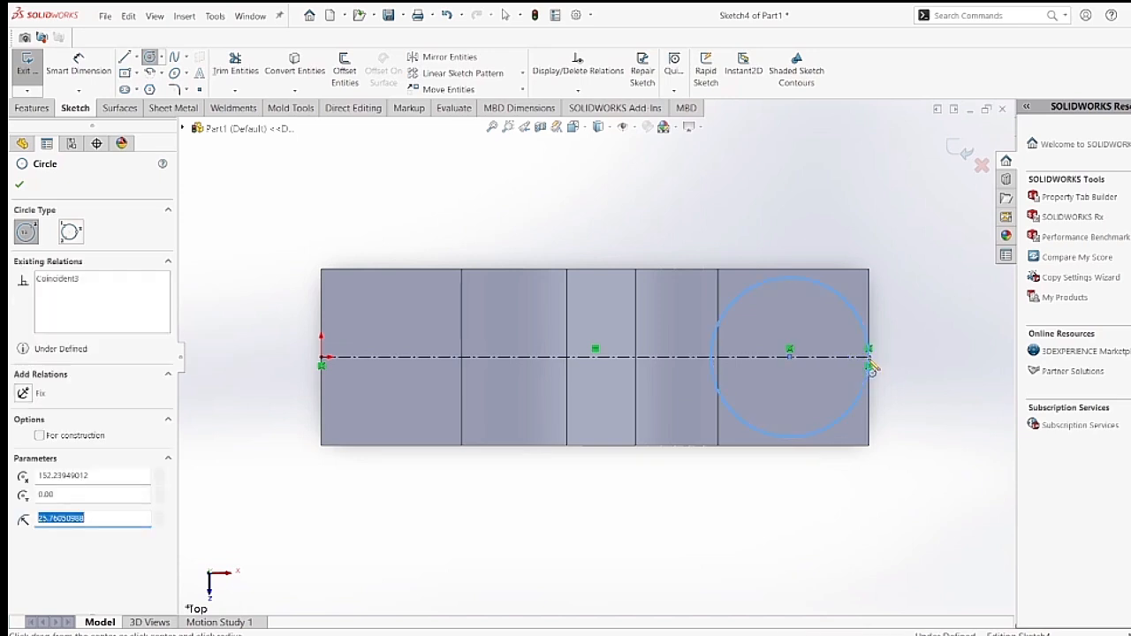
click(79, 67)
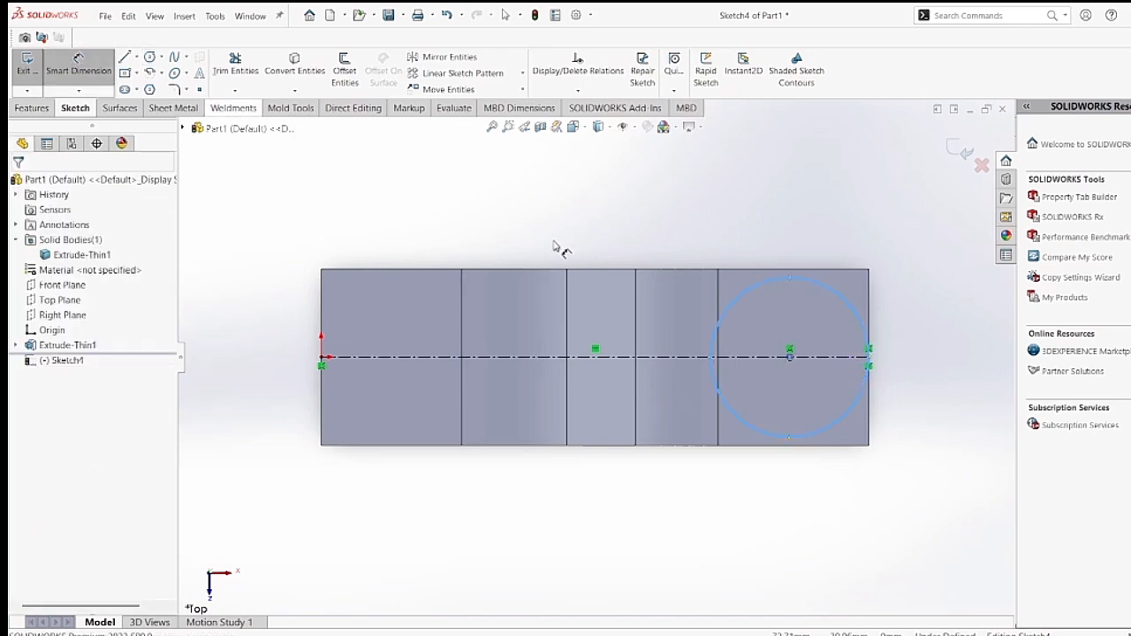
click(791, 280)
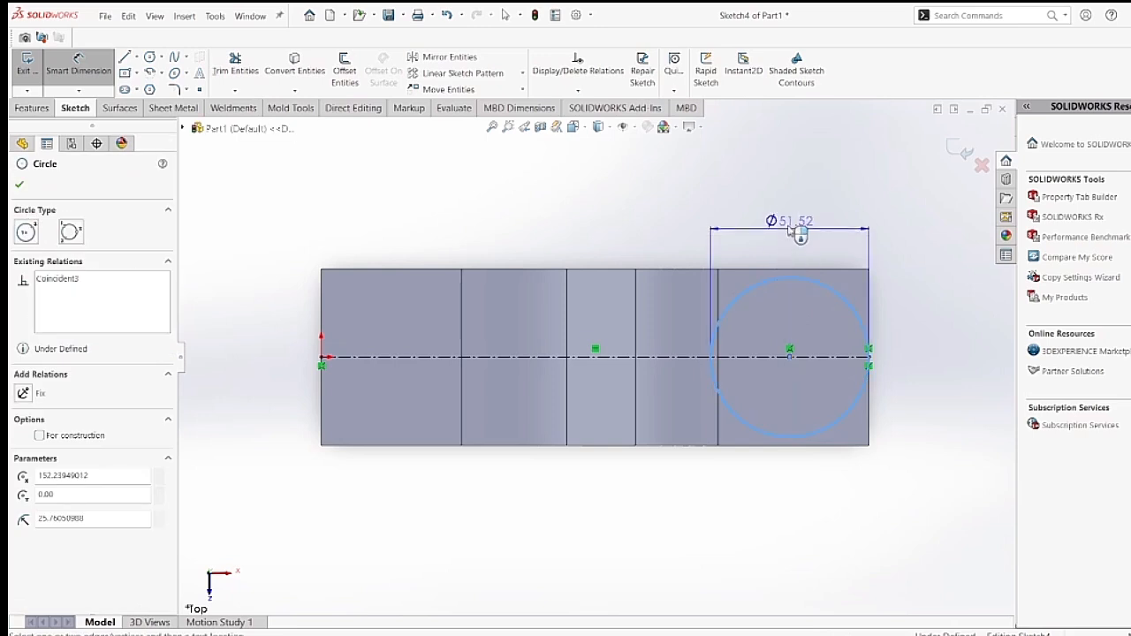
click(793, 223)
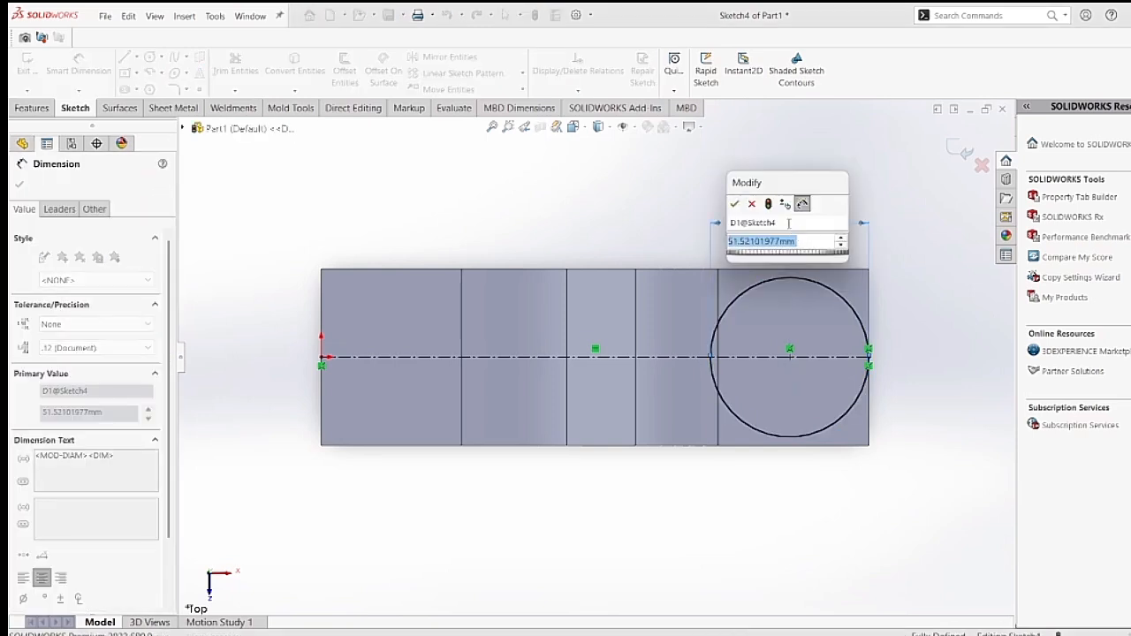
text(57)
key(Return)
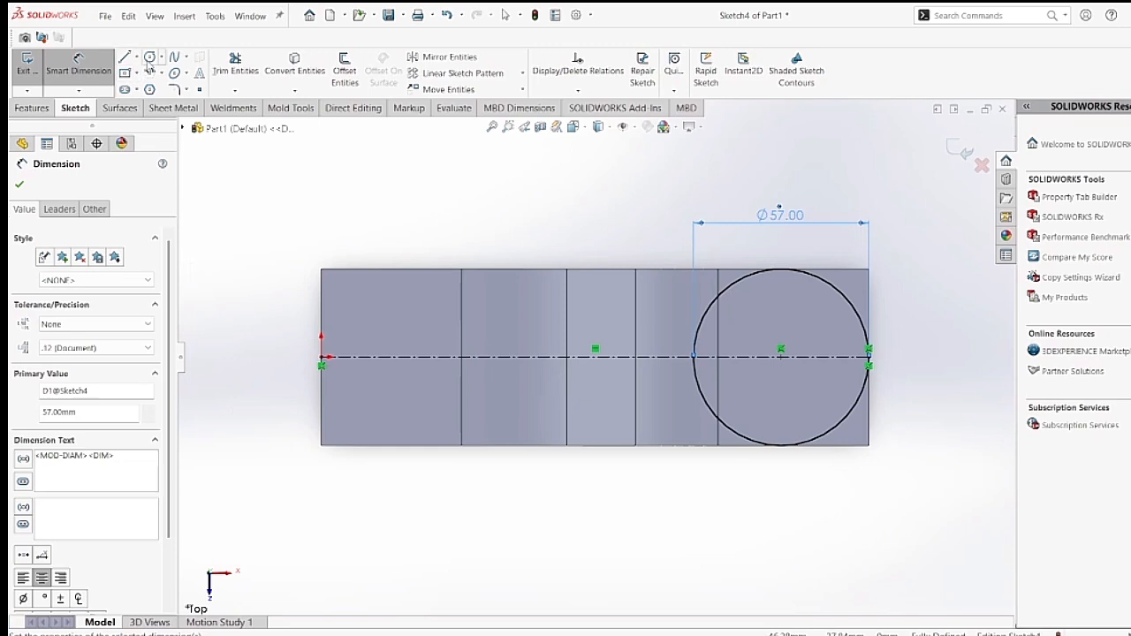
Sketch a second circle centred on the centerline and passing through the origin, and dimension its diameter as 19 mm.
click(150, 57)
click(365, 357)
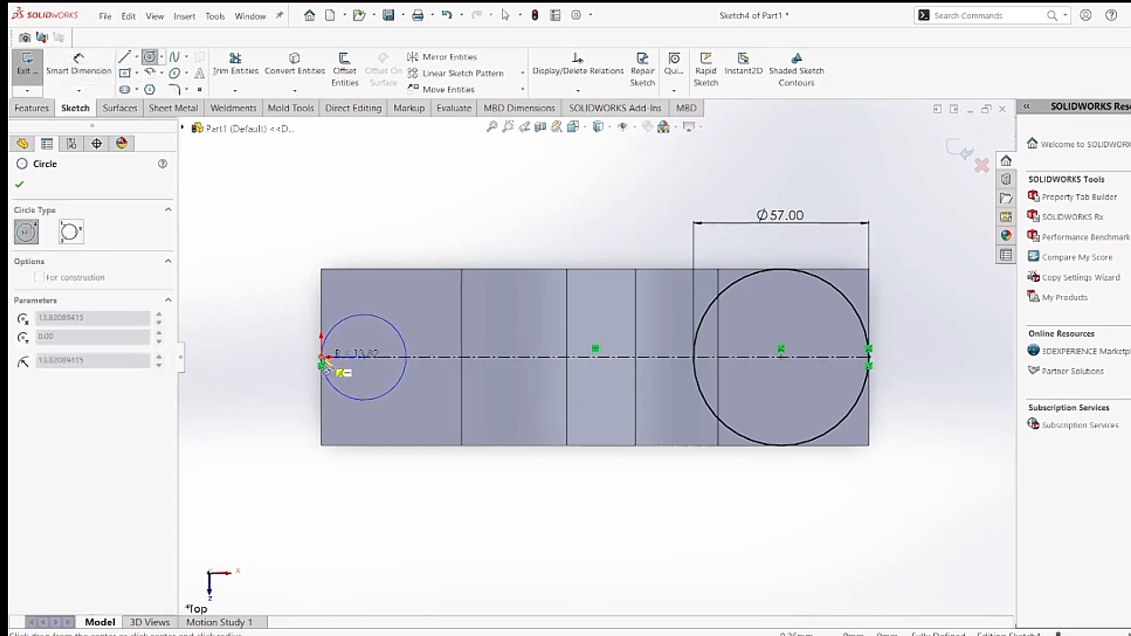
click(323, 358)
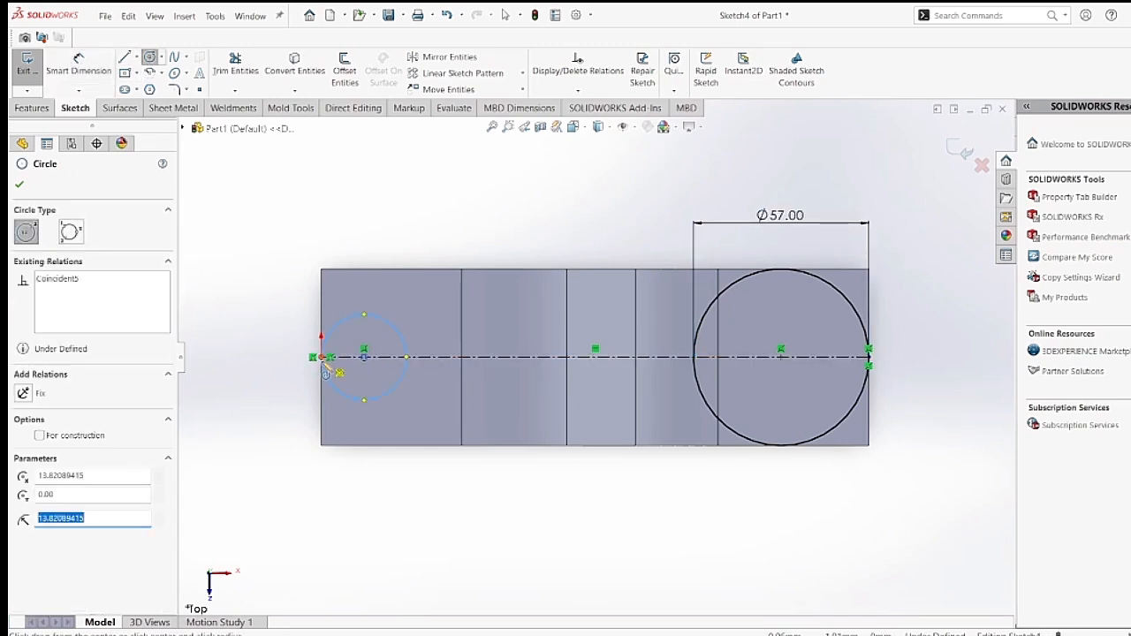
click(88, 76)
click(389, 326)
click(471, 211)
text(19)
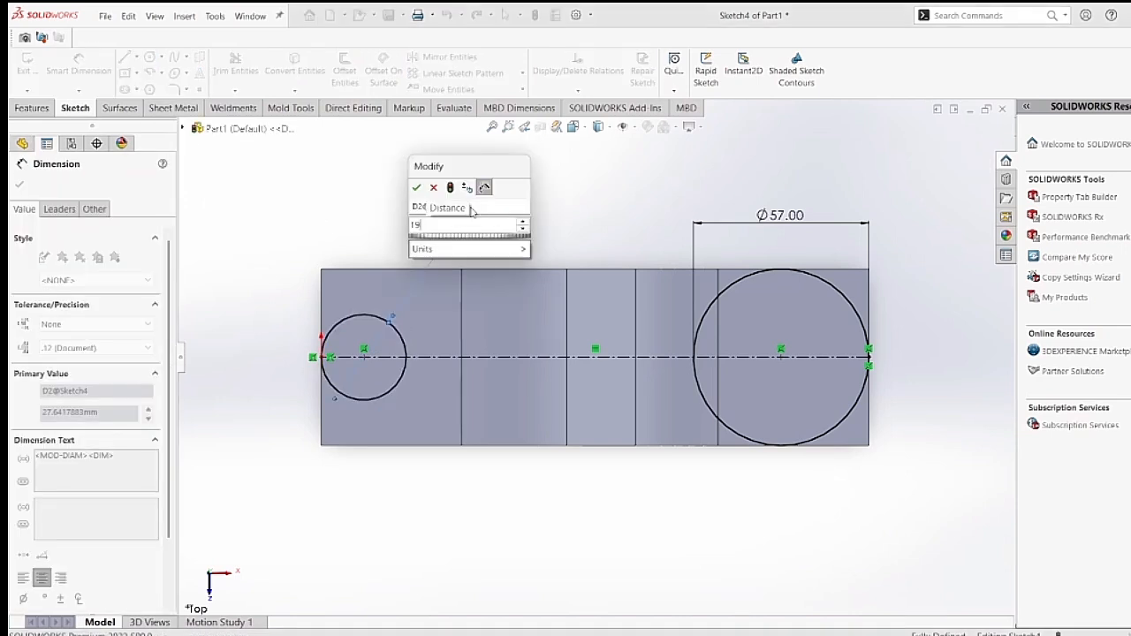
key(Return)
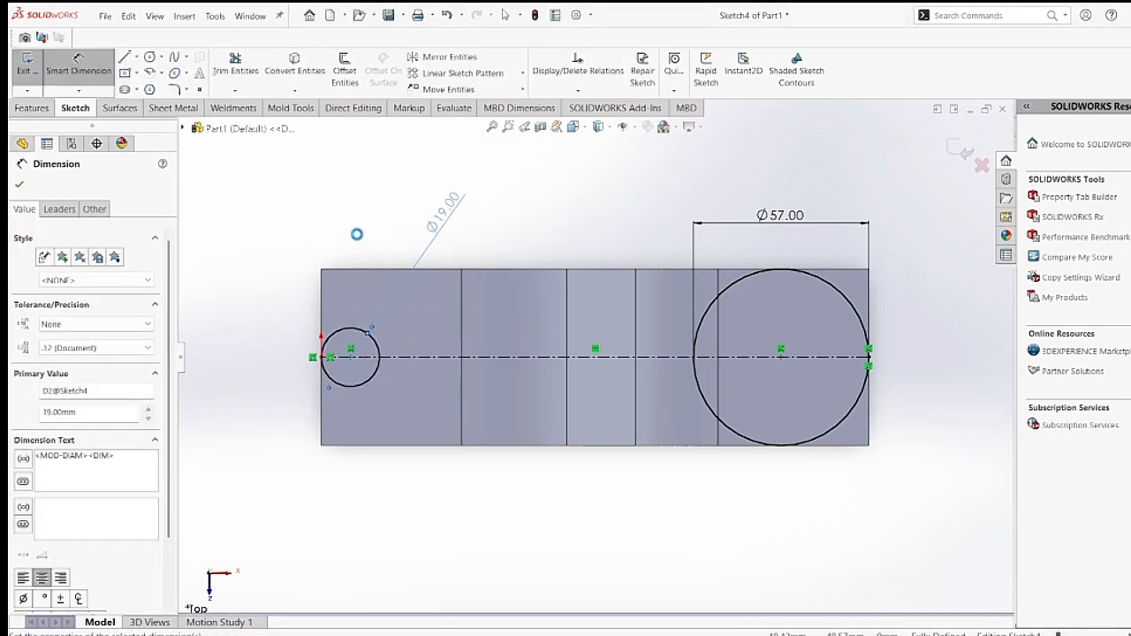
Connect the small and large circles with two straight lines, one between their upper quadrant points and one between their lower ones.
click(124, 56)
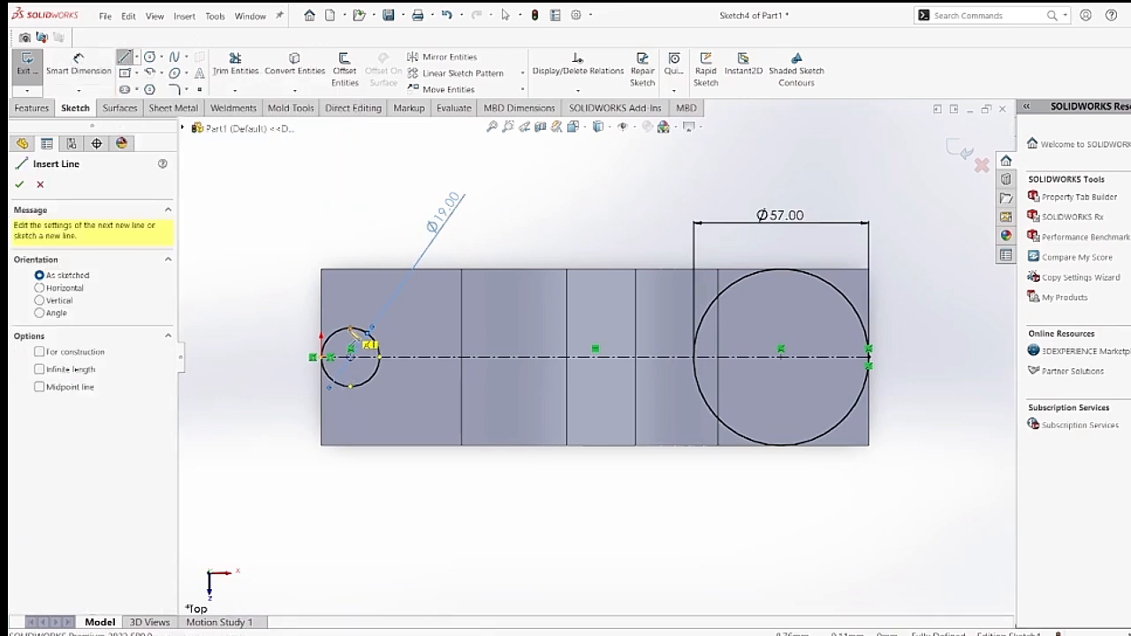
click(351, 329)
click(778, 267)
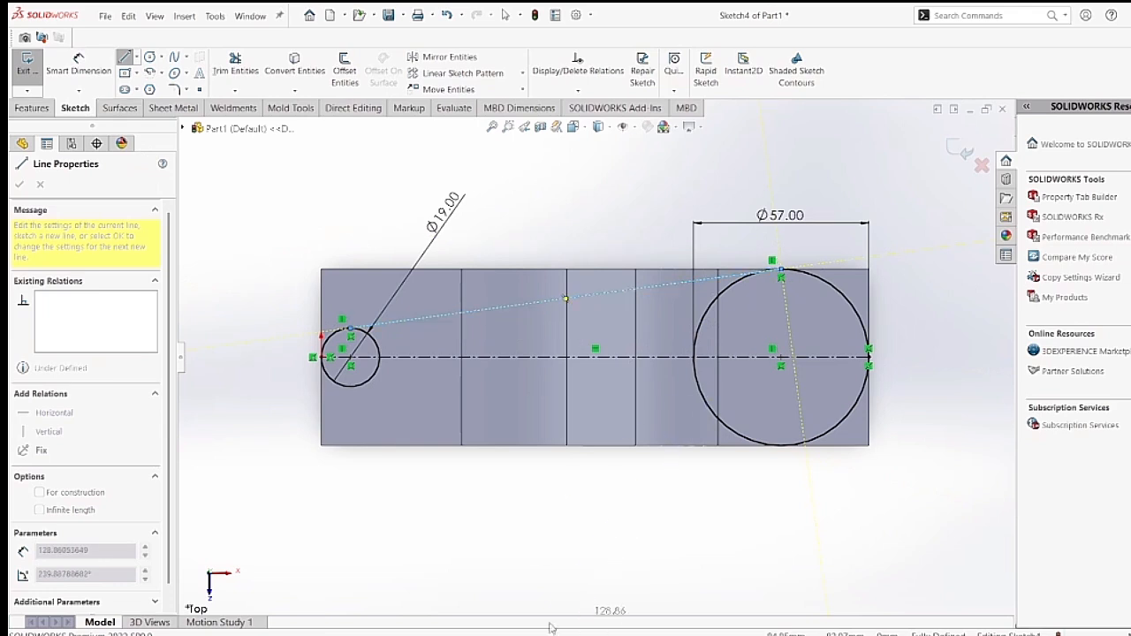
key(Escape)
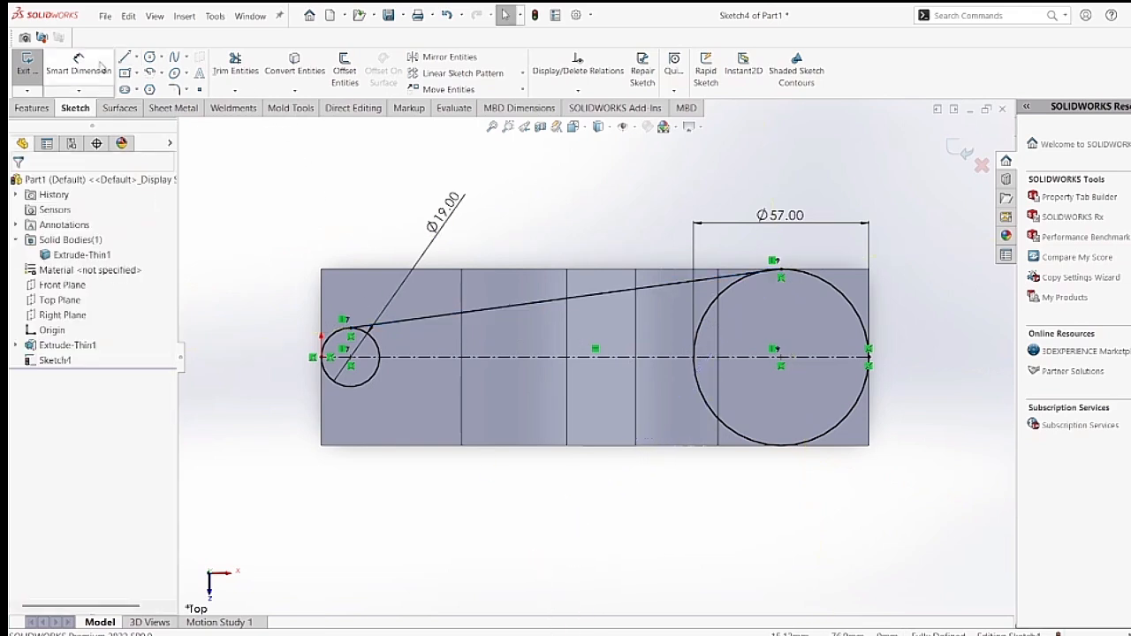
click(125, 57)
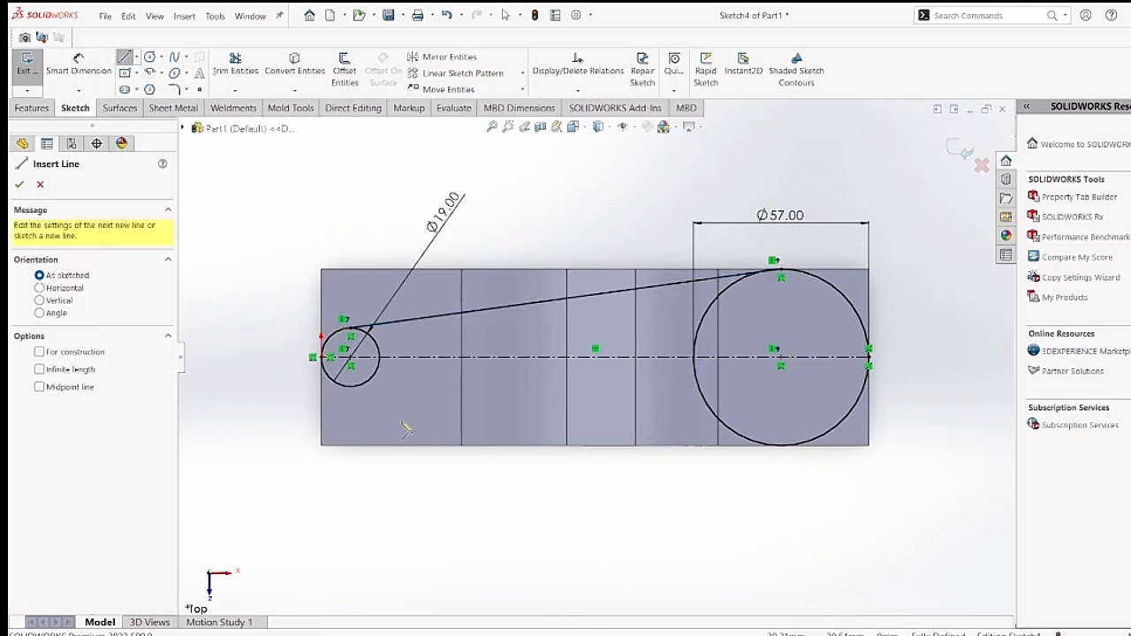
click(351, 385)
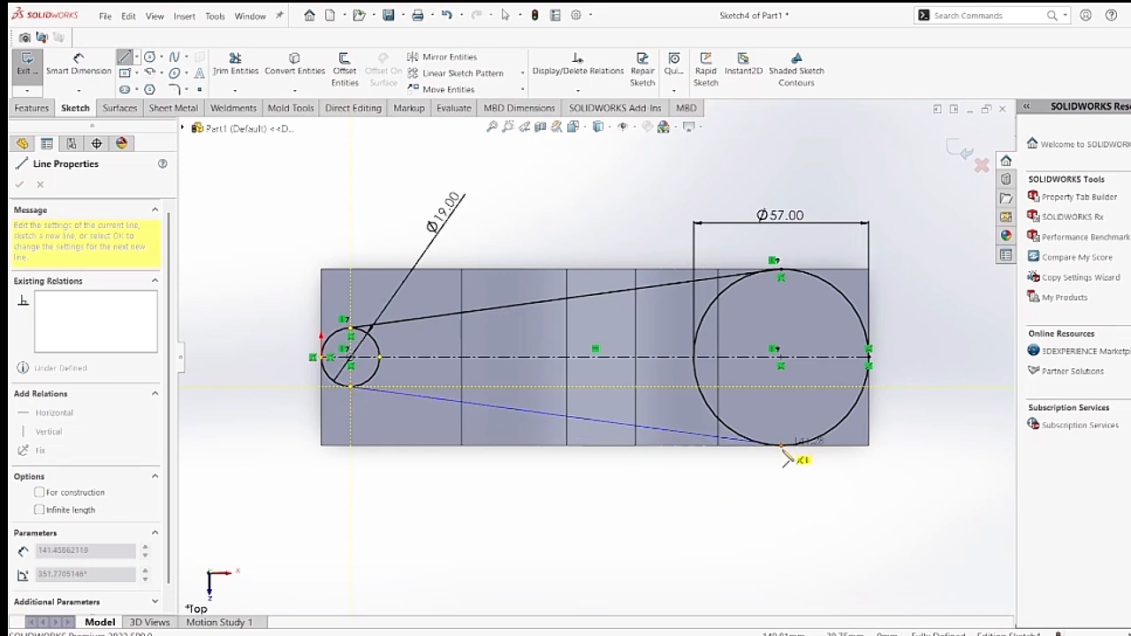
click(791, 451)
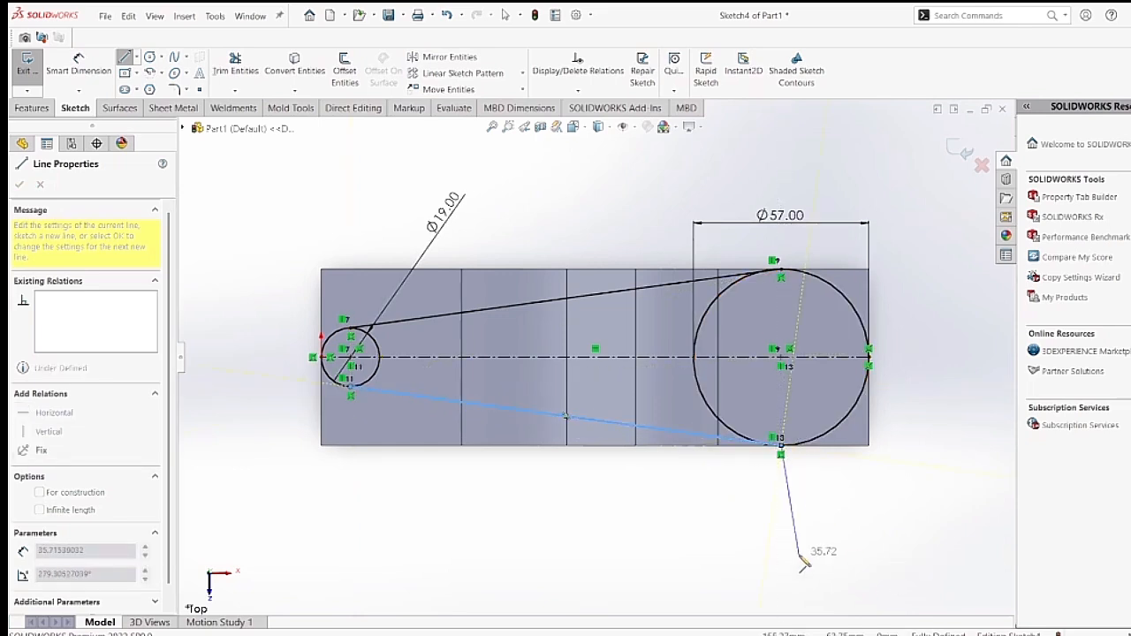
key(Escape)
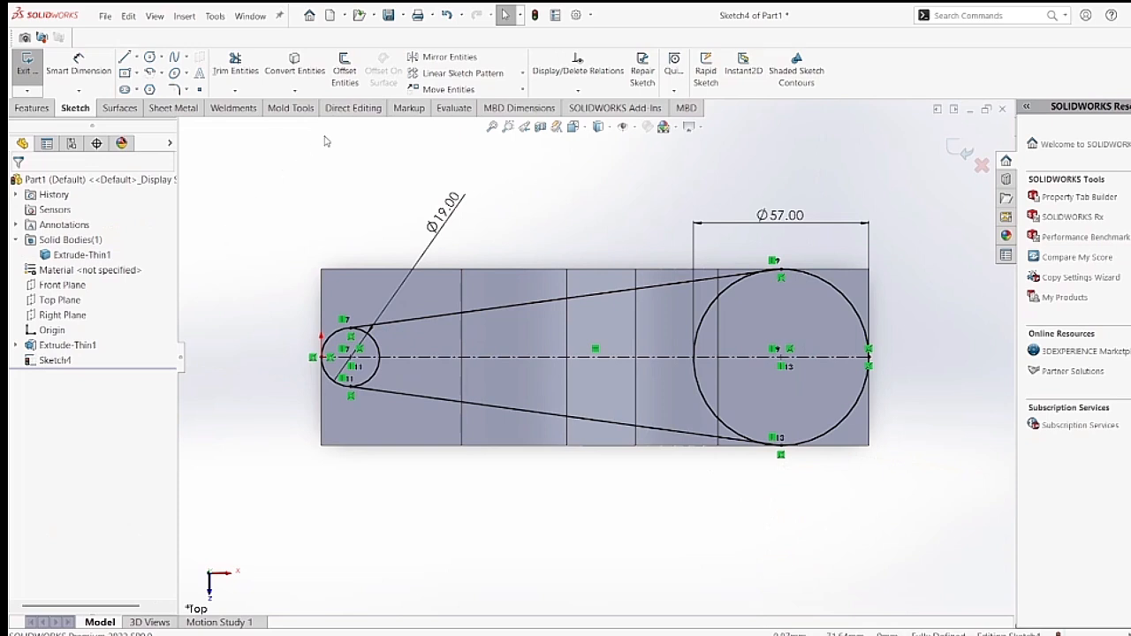
Trim away the inner arcs of the large and small circles, leaving a tapered round-ended outline, and exit the sketch.
click(228, 75)
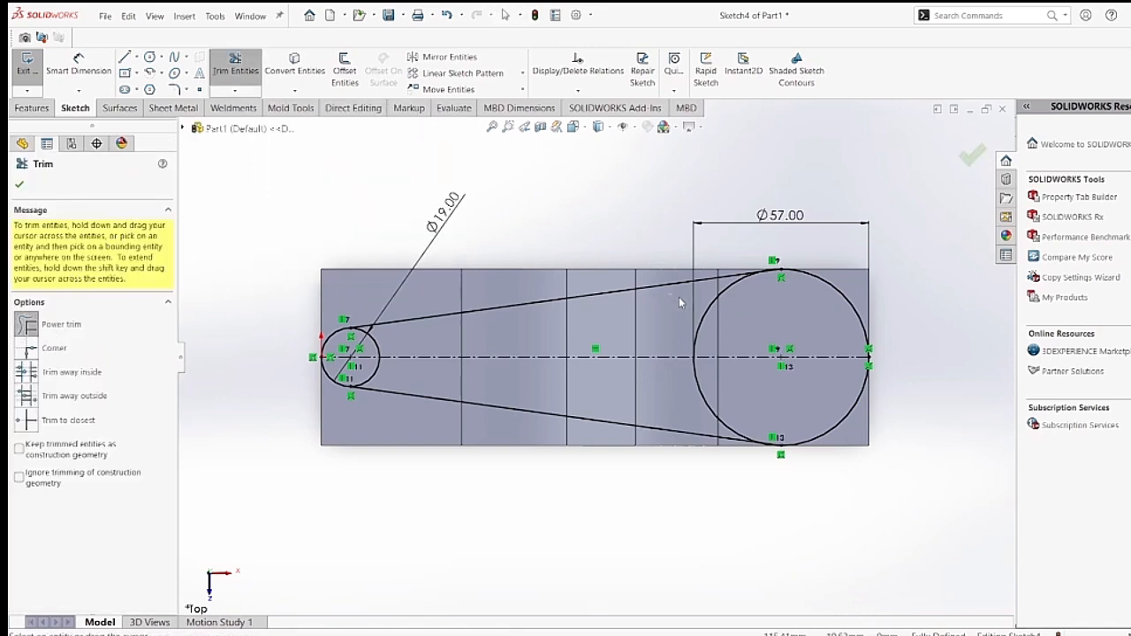
drag(678, 297, 723, 321)
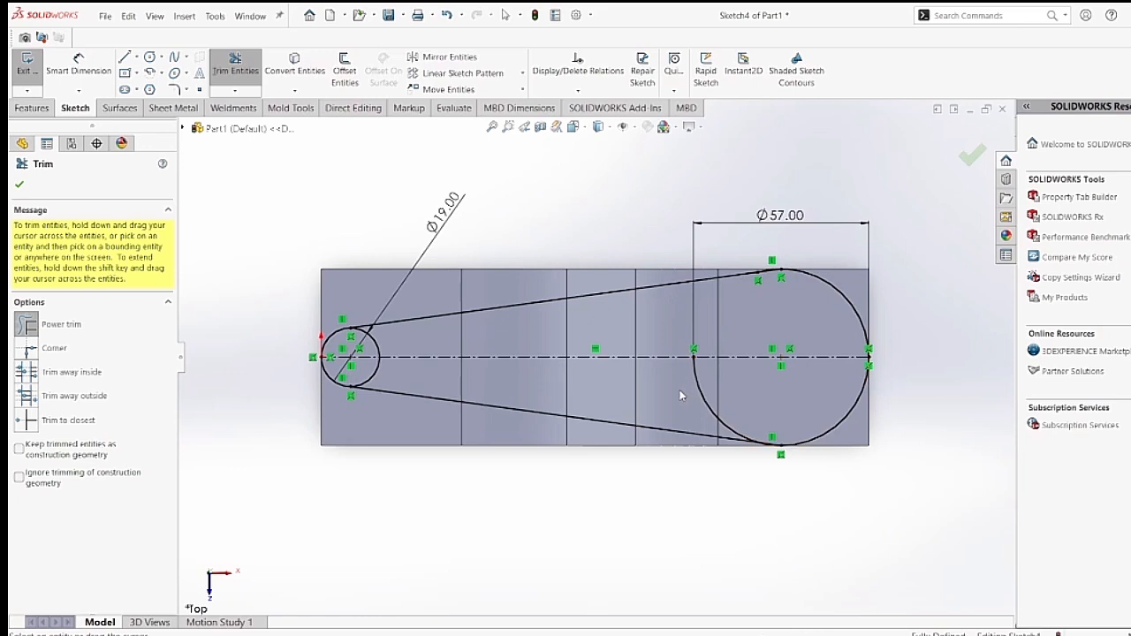
drag(688, 393, 716, 393)
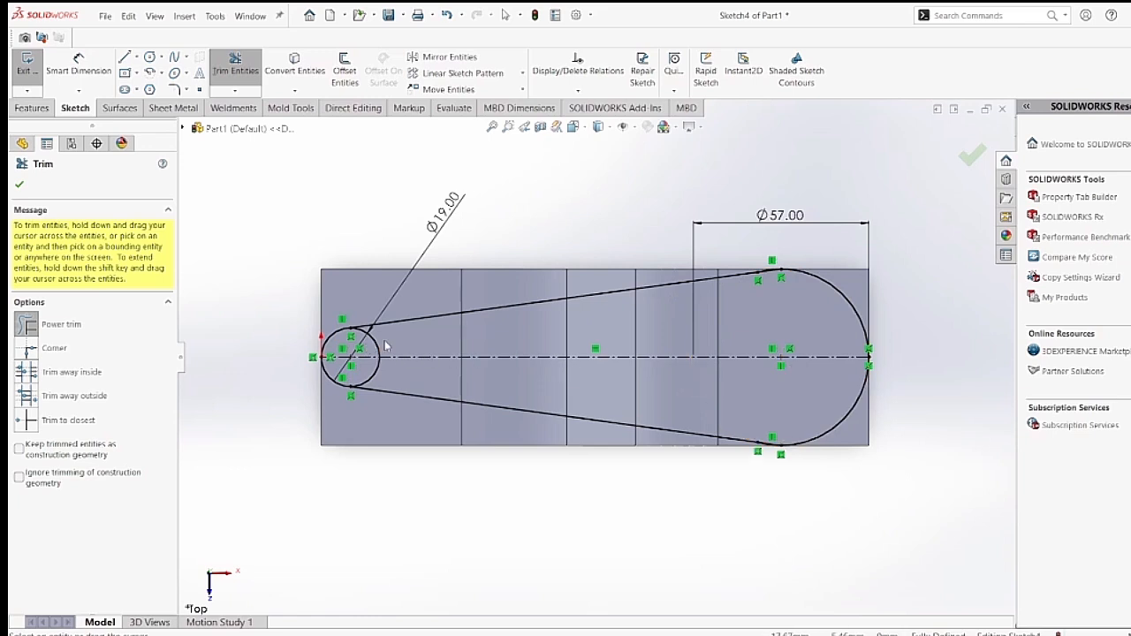
mouse_move(364, 346)
mouse_down()
mouse_move(386, 343)
mouse_move(384, 380)
mouse_up()
click(972, 159)
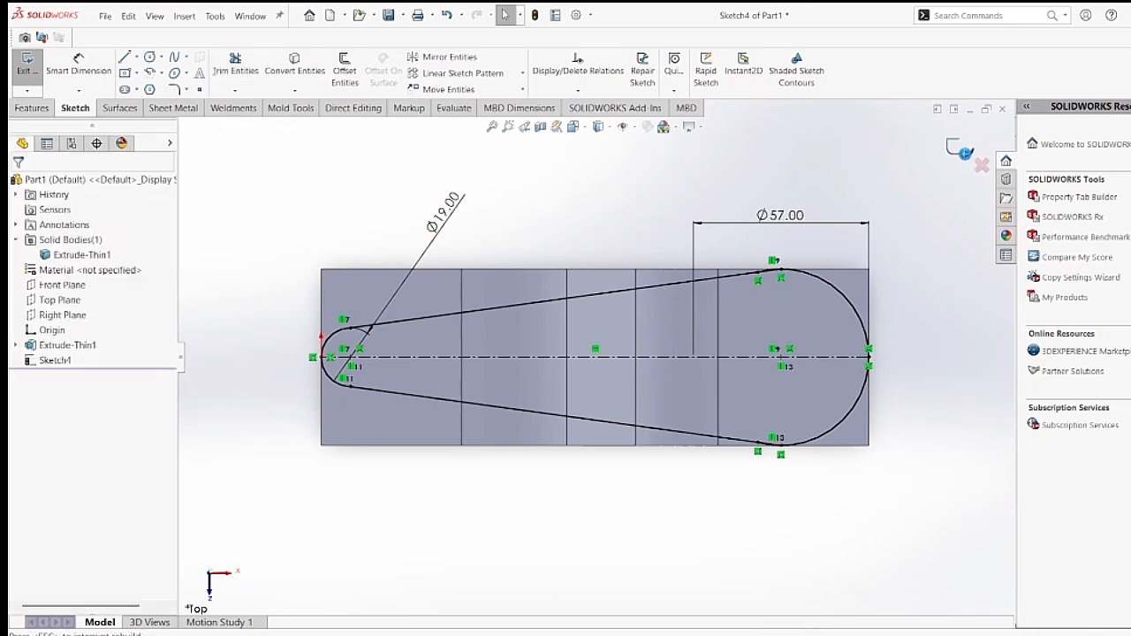
click(965, 153)
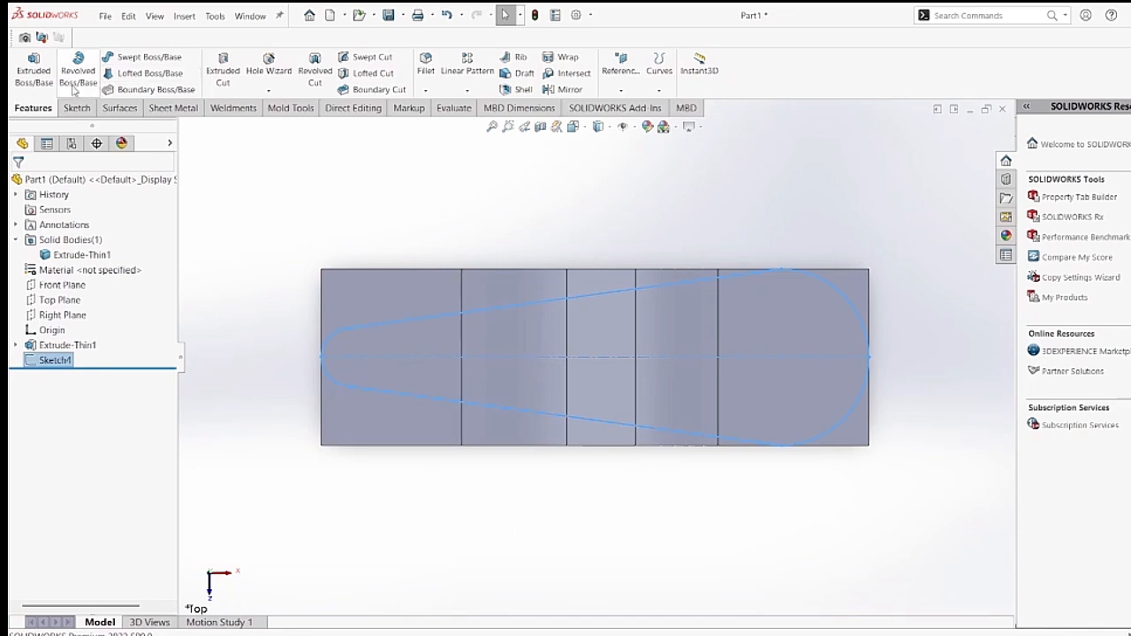
Start a boss extrusion of the outline sketch with a Mid Plane end condition and a depth of 150 mm.
click(33, 84)
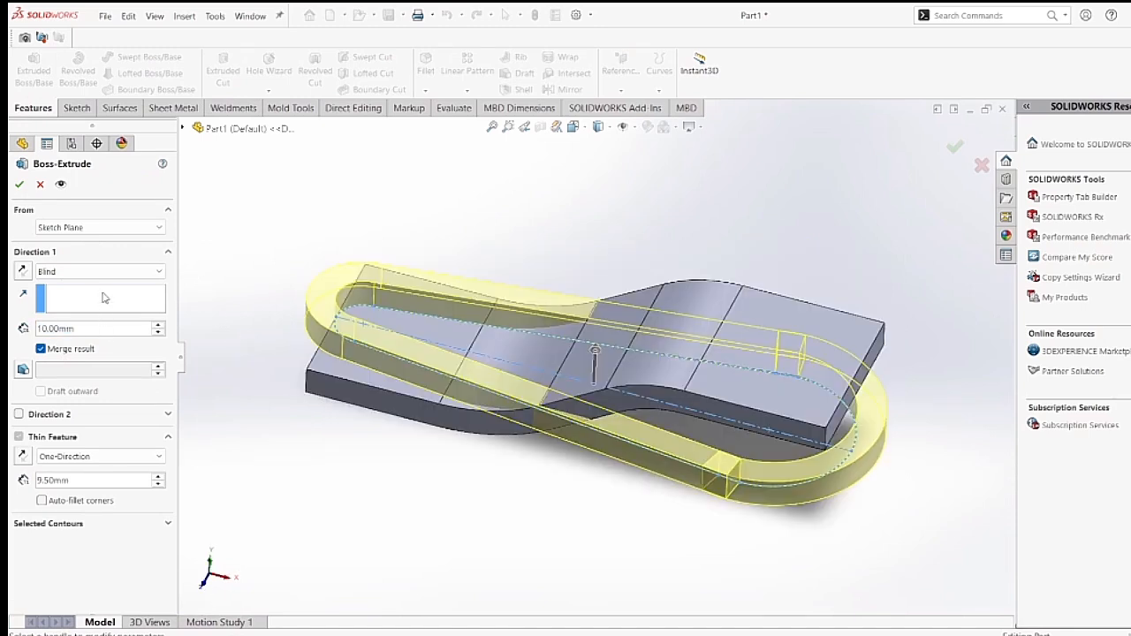
click(106, 274)
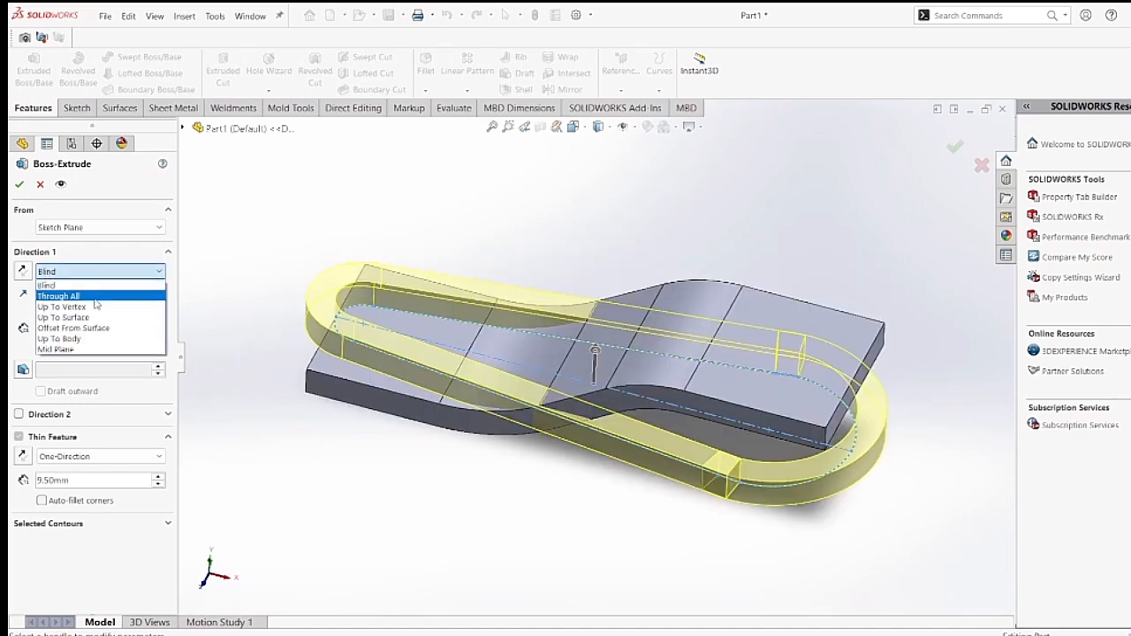
click(85, 350)
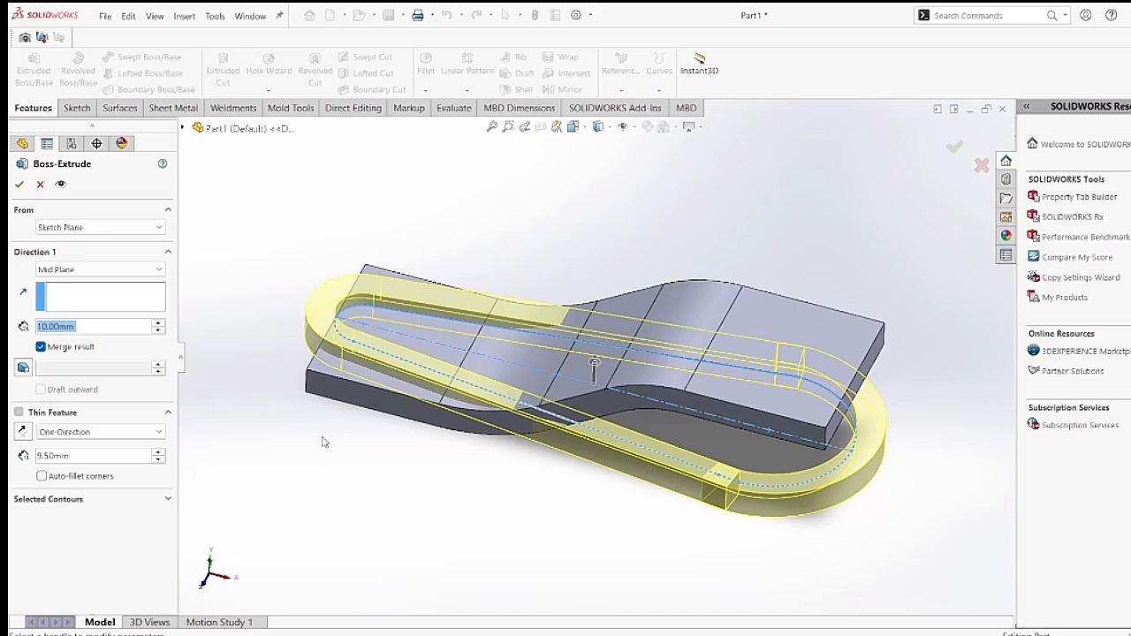
middle_drag(327, 445, 383, 408)
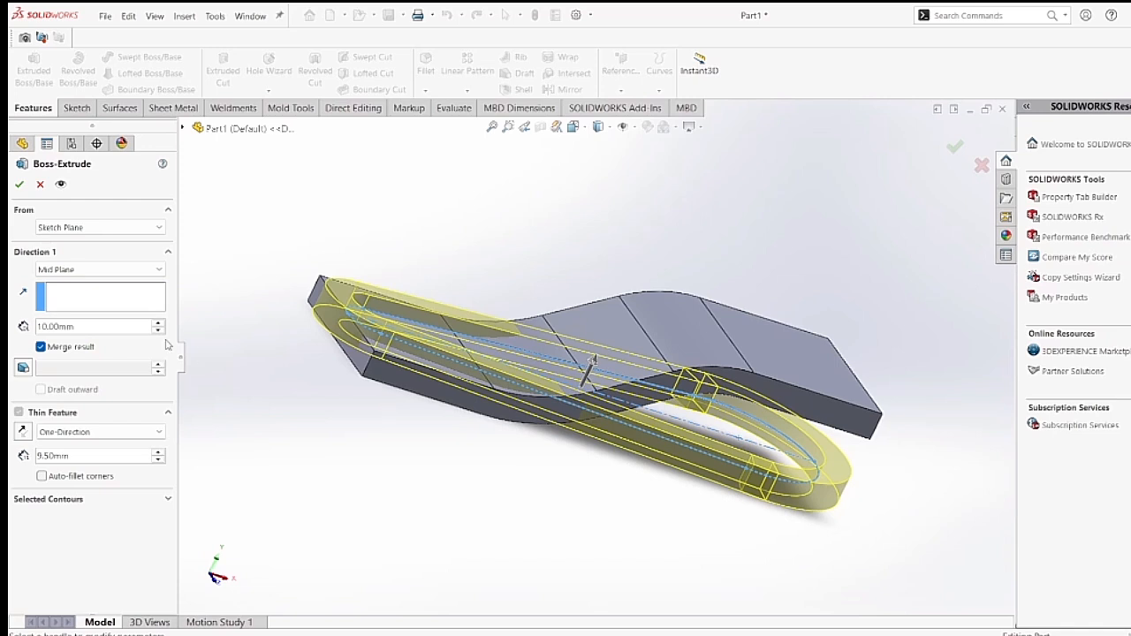
click(83, 328)
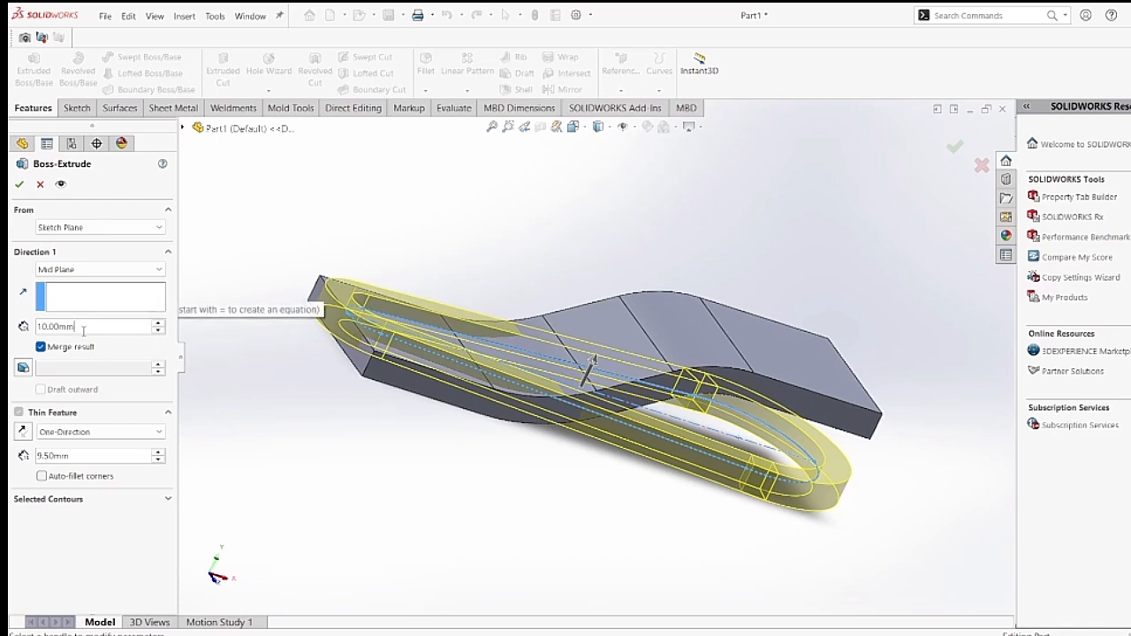
drag(83, 328, 35, 329)
text(1)
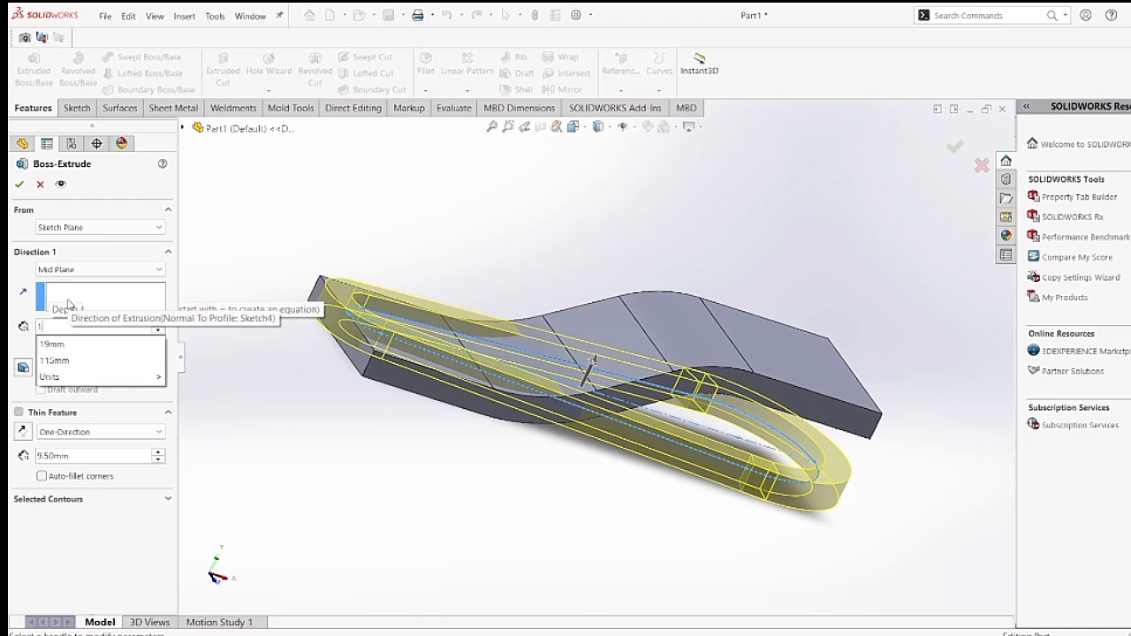
text(50)
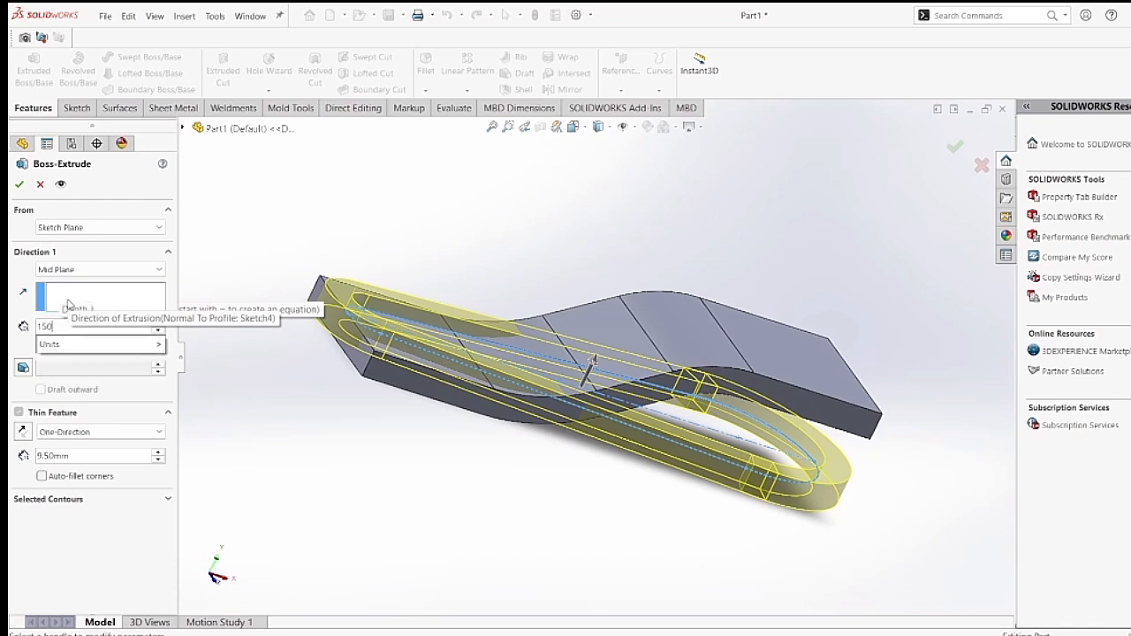
key(Return)
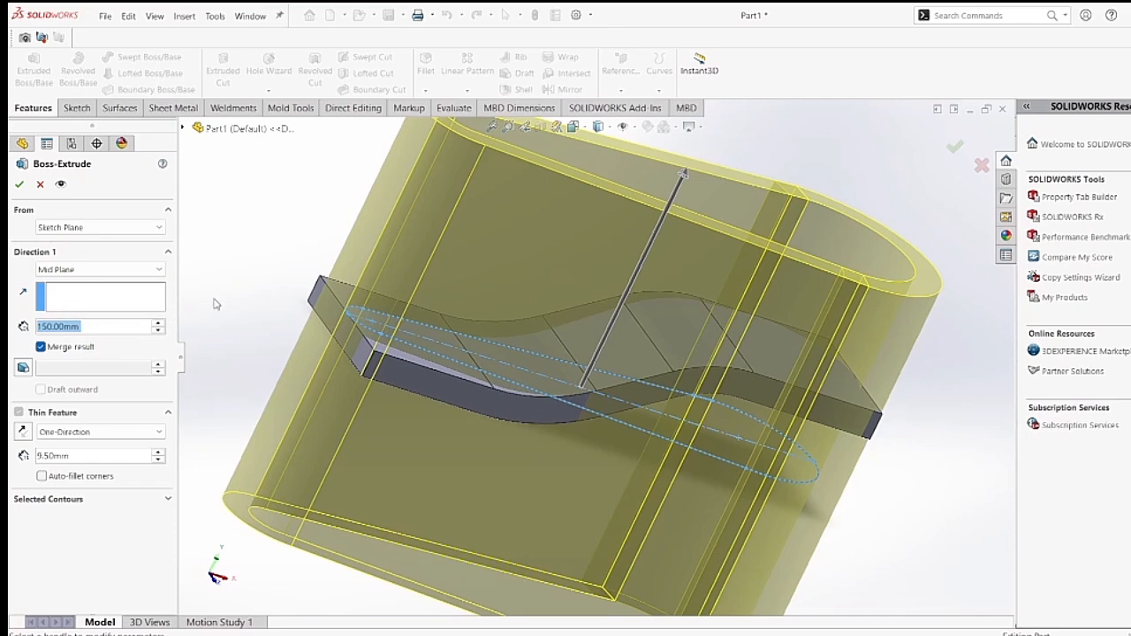
Add both regions of the outline sketch, one on each side of the centerline, as extrusion contours and turn off the thin feature.
key(f)
middle_drag(309, 372, 243, 469)
click(70, 455)
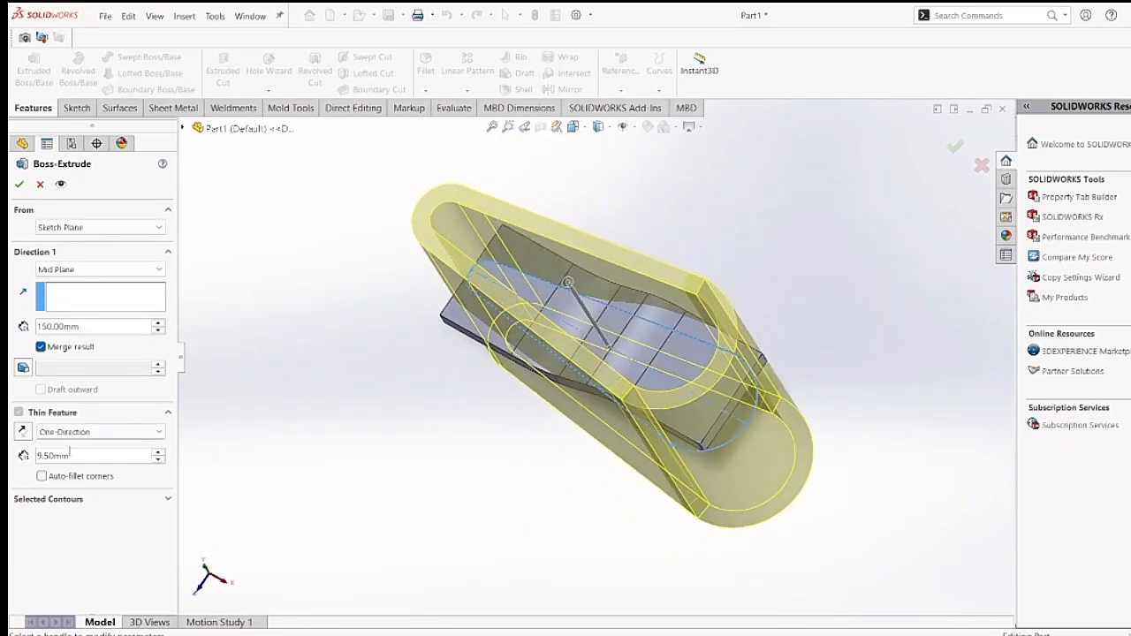
click(167, 500)
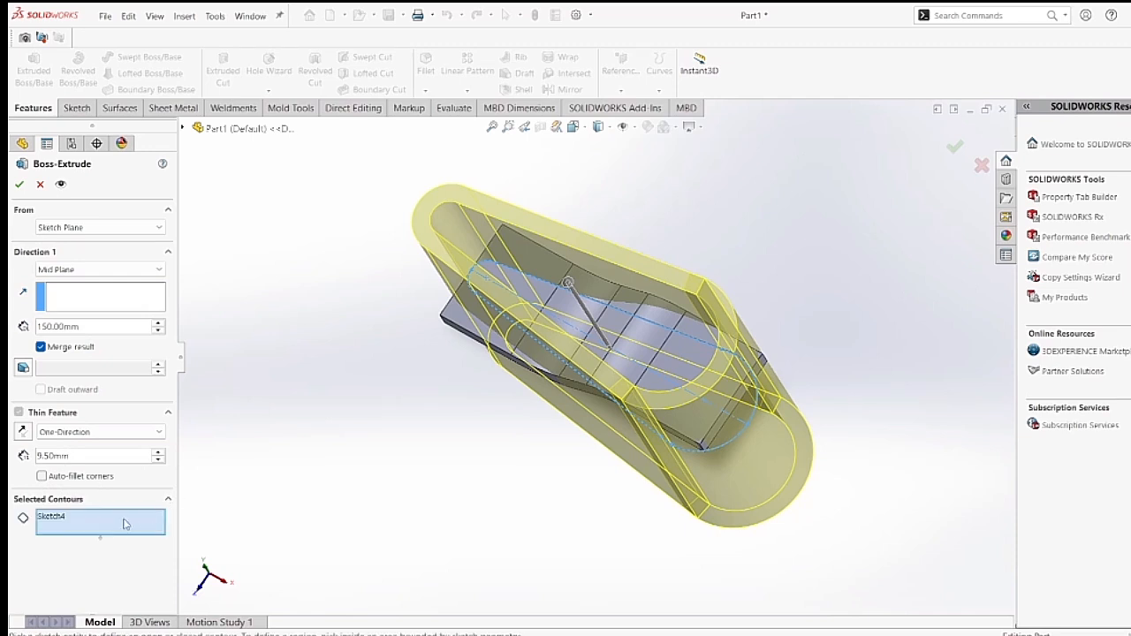
click(721, 440)
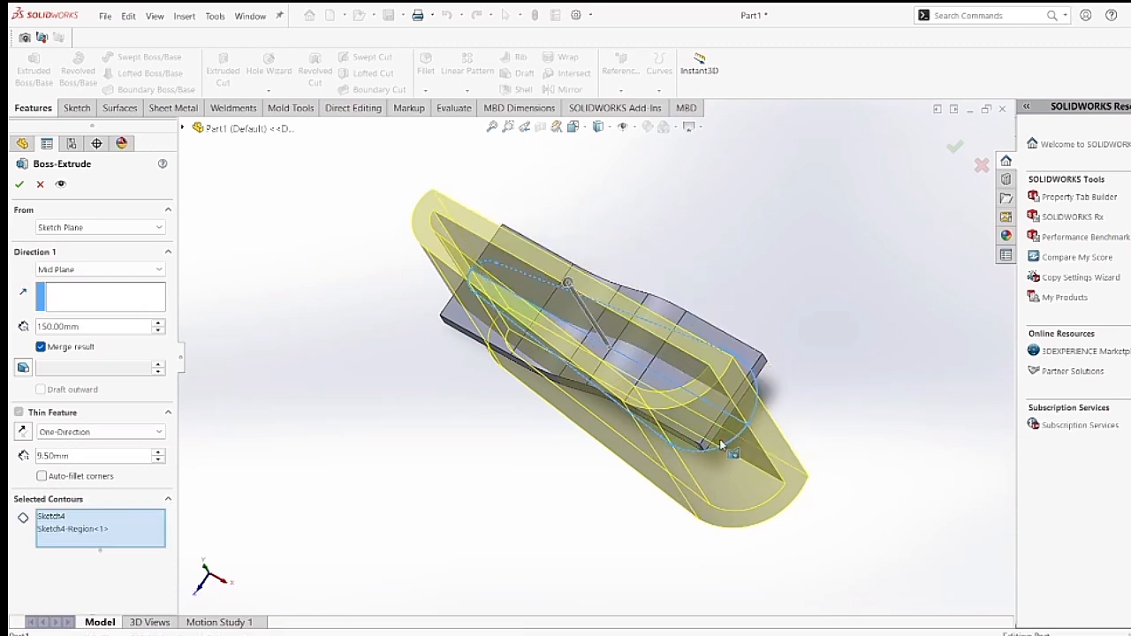
click(18, 412)
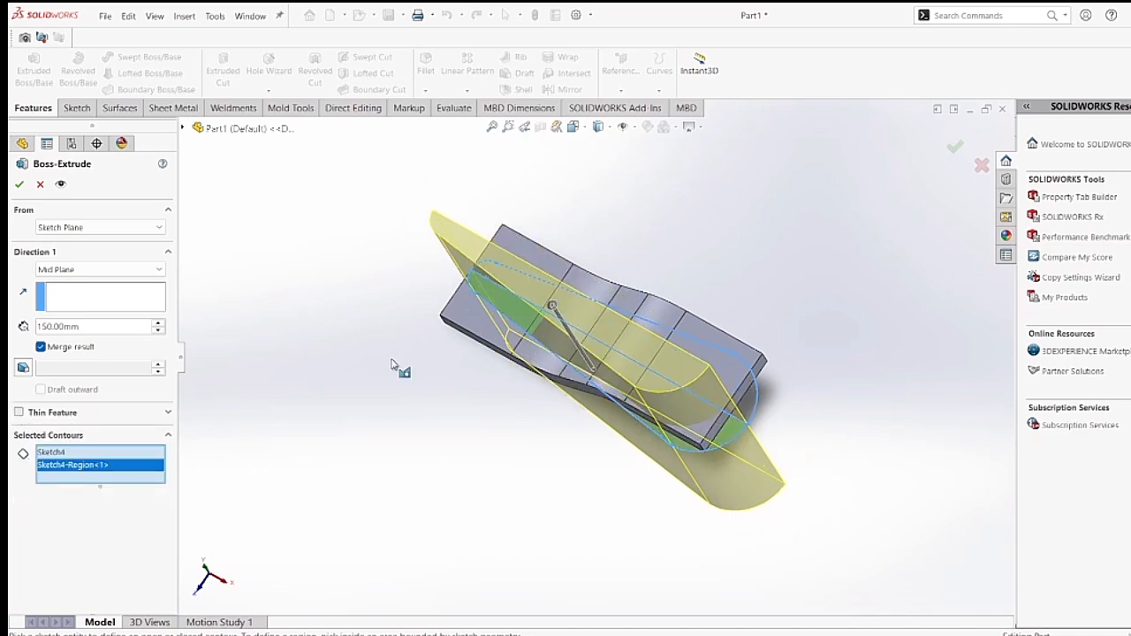
click(749, 395)
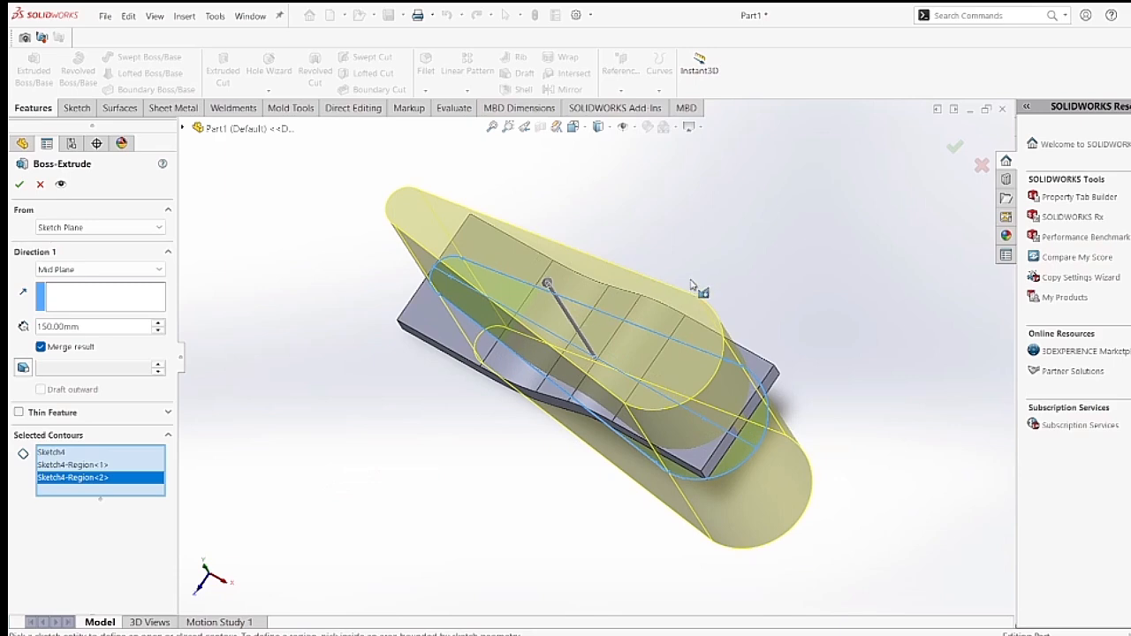
middle_drag(759, 309, 575, 416)
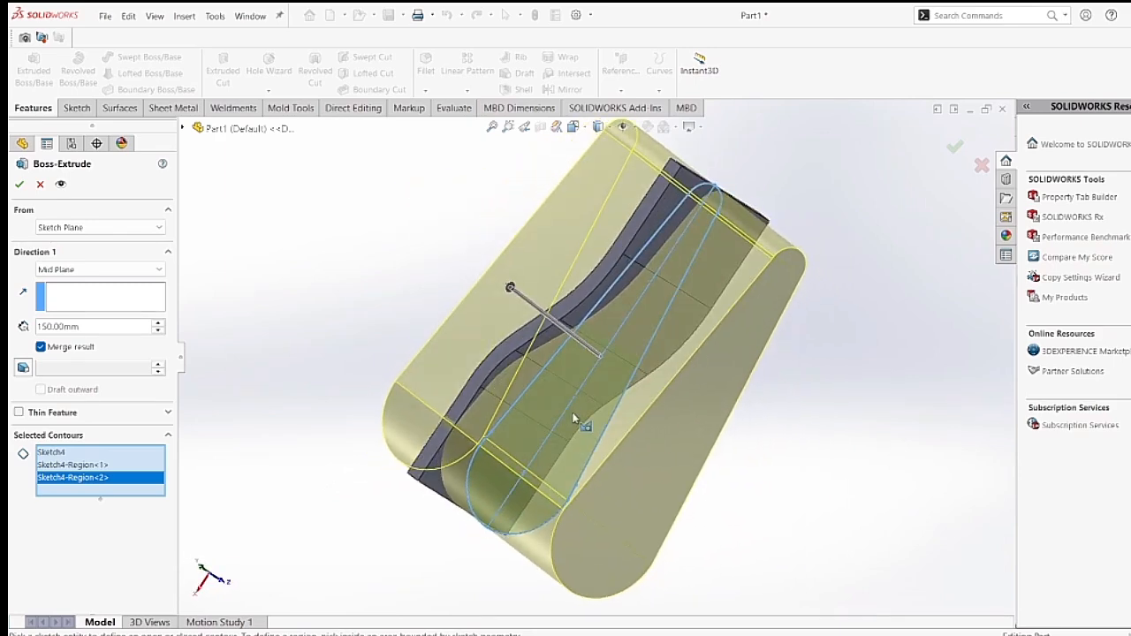
click(80, 465)
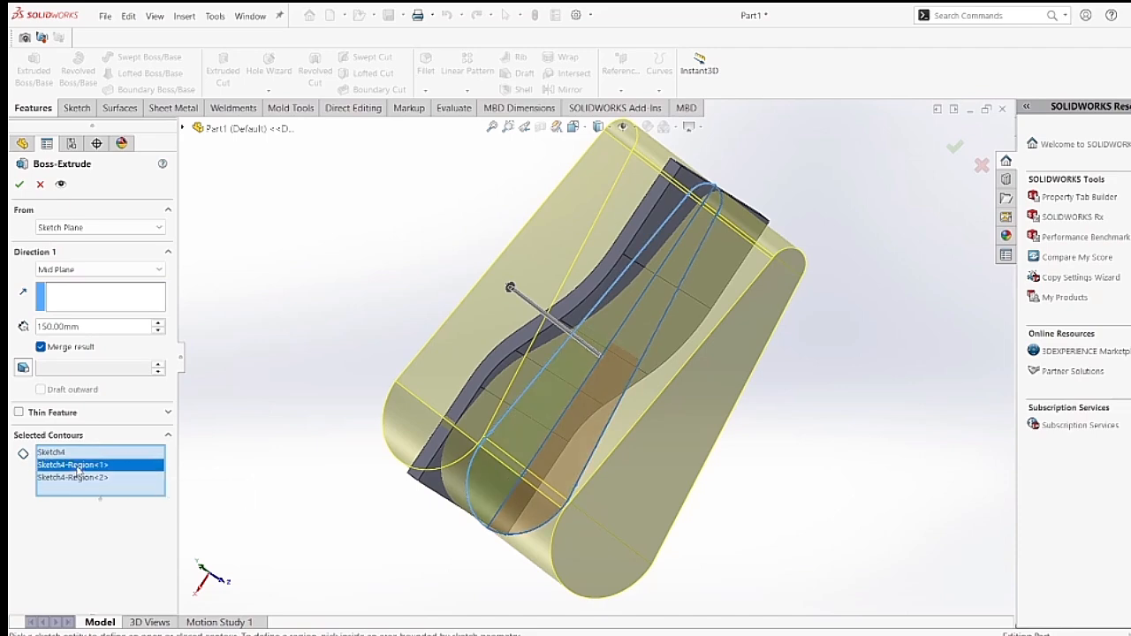
middle_drag(273, 447, 367, 485)
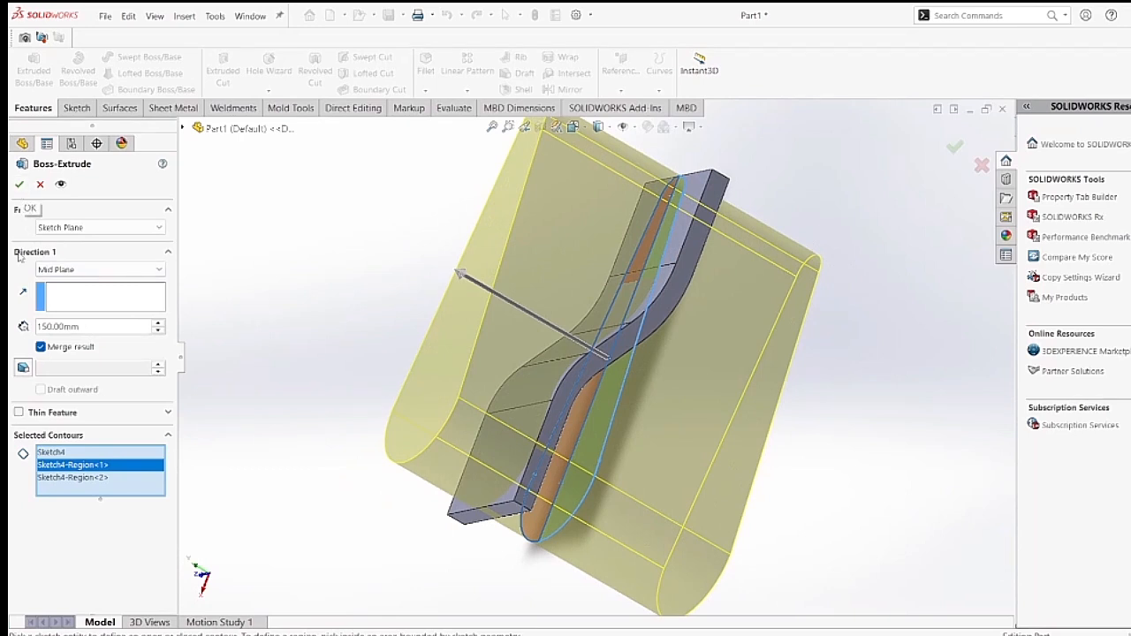
Turn off merging of the result and finish the extrusion as a separate solid body.
click(41, 347)
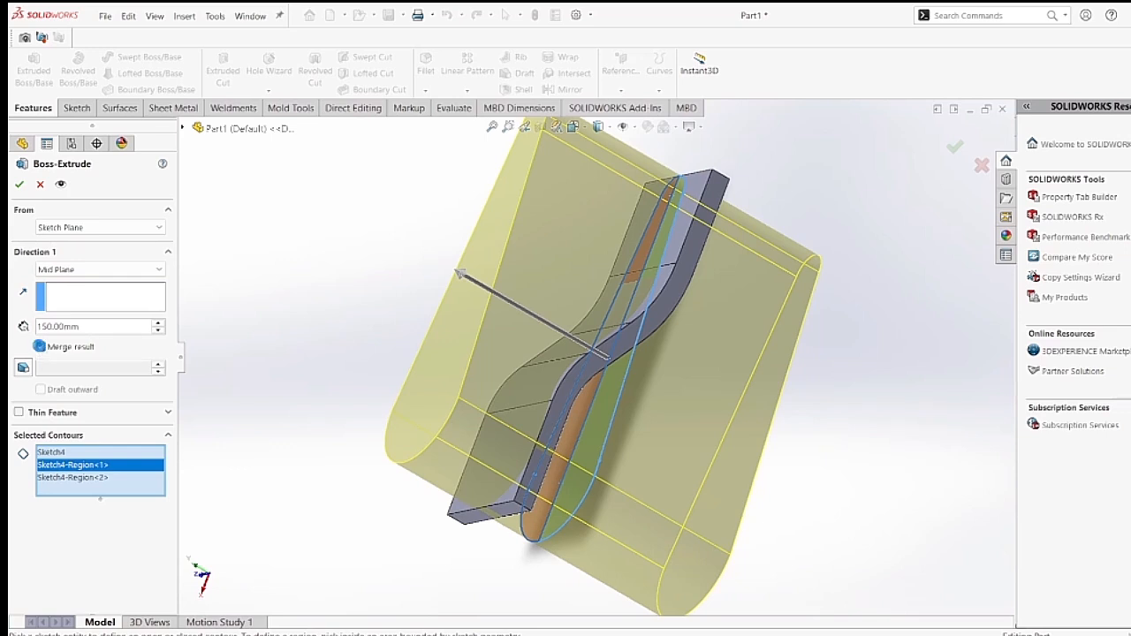
click(41, 347)
click(41, 347)
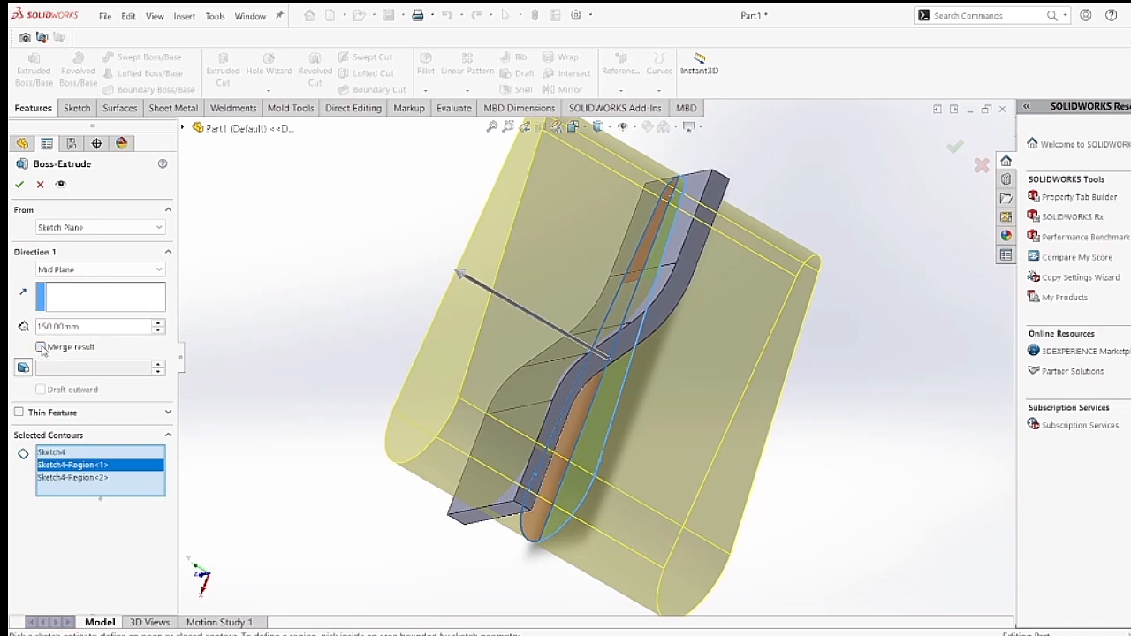
click(19, 186)
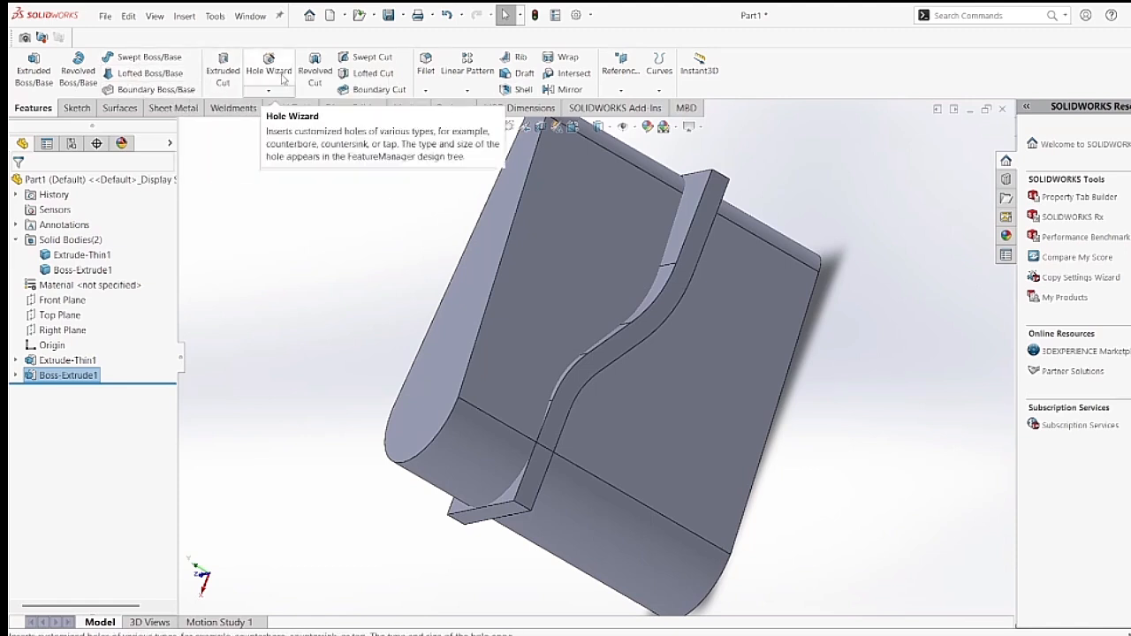
click(990, 15)
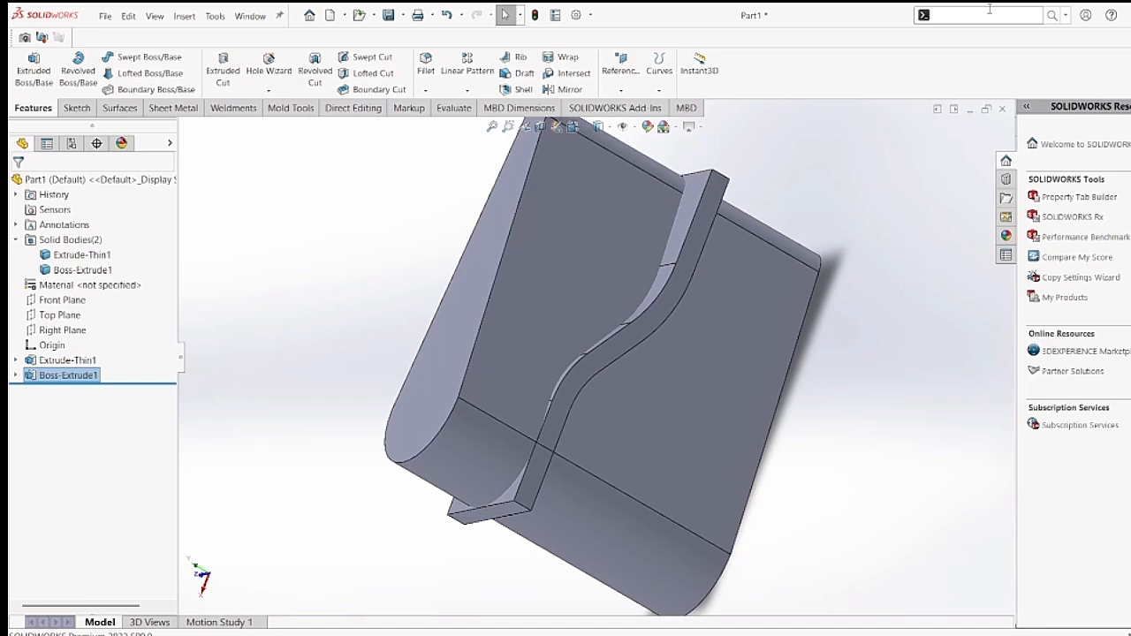
text(com)
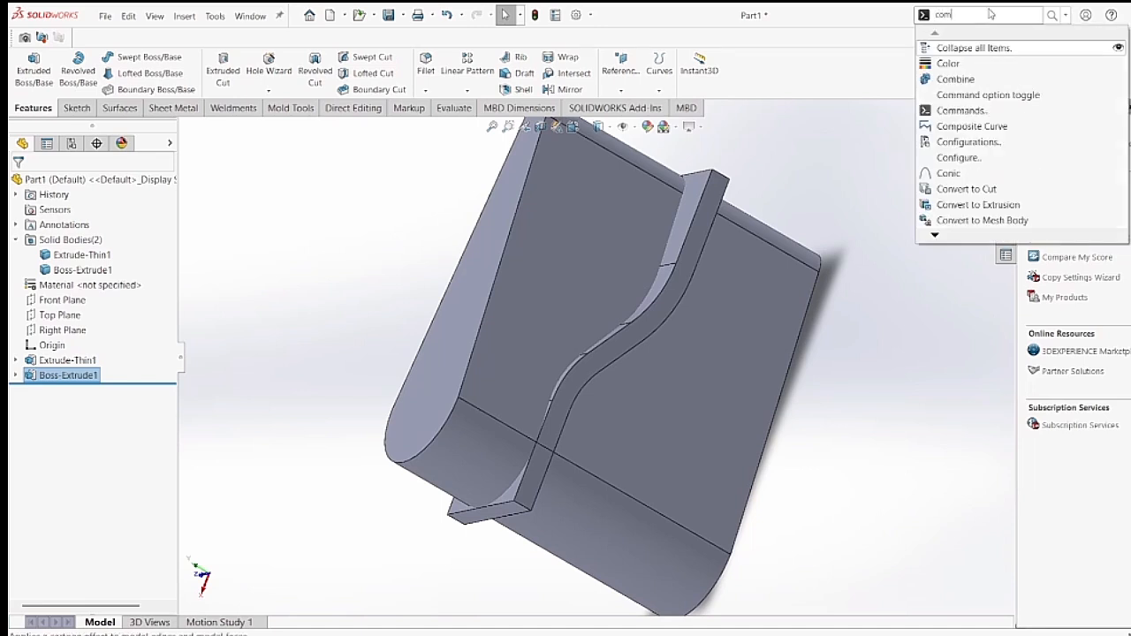
text(bine)
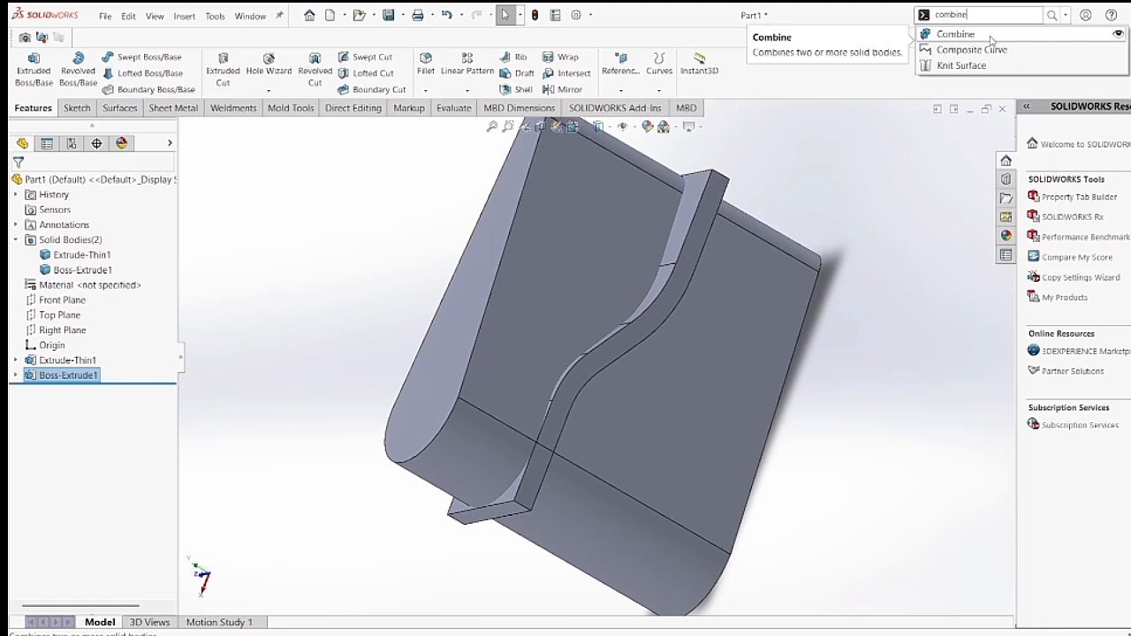
click(183, 15)
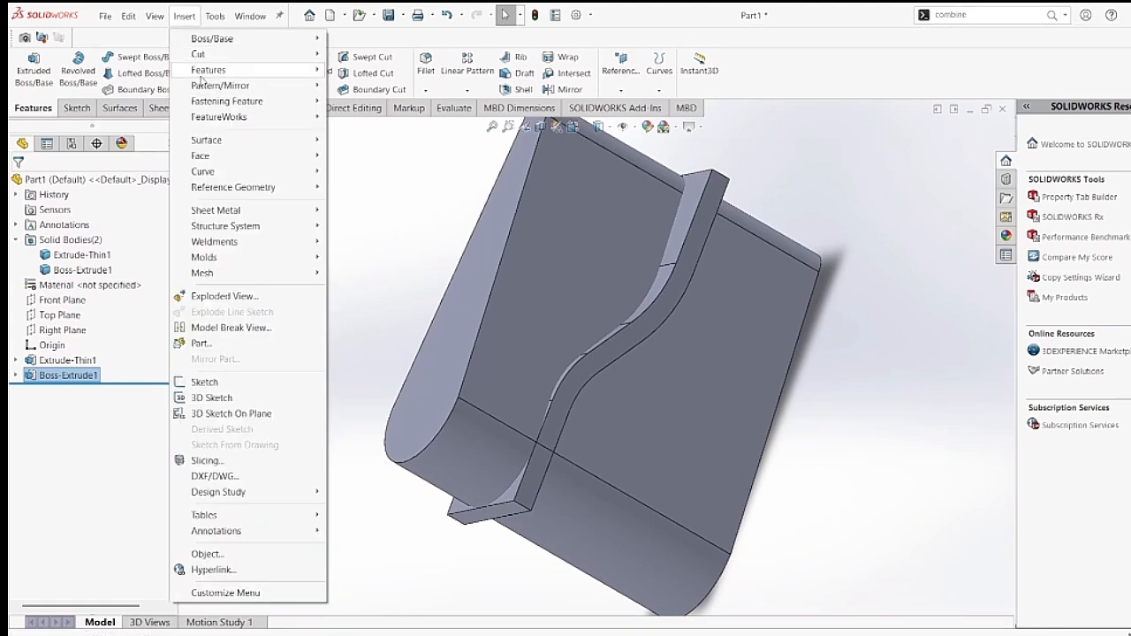
mouse_move(201, 76)
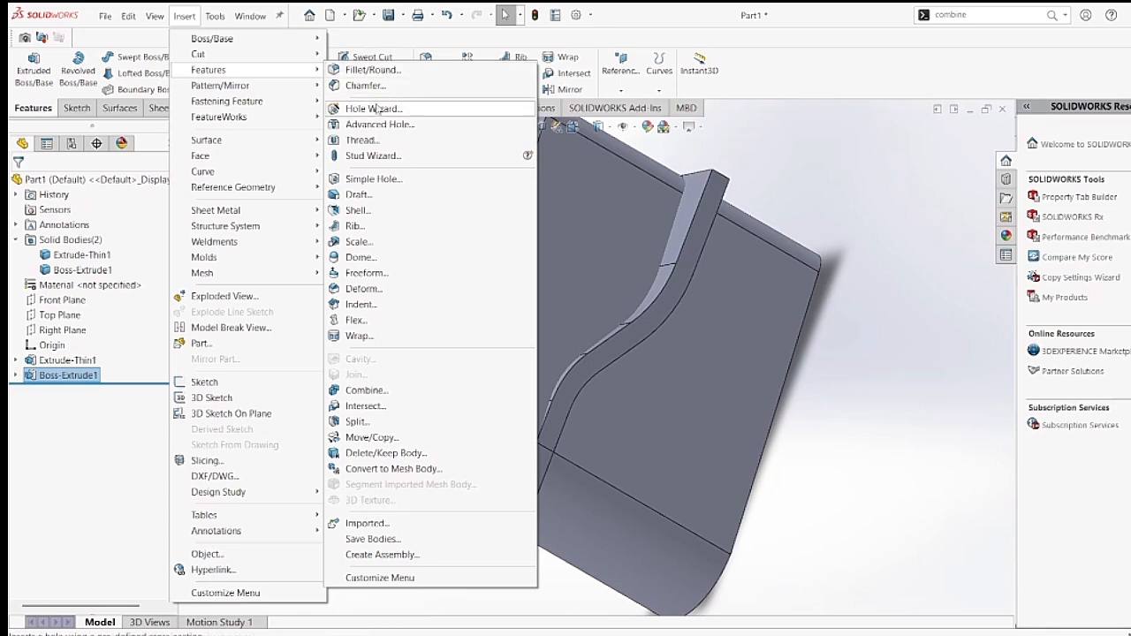
click(367, 391)
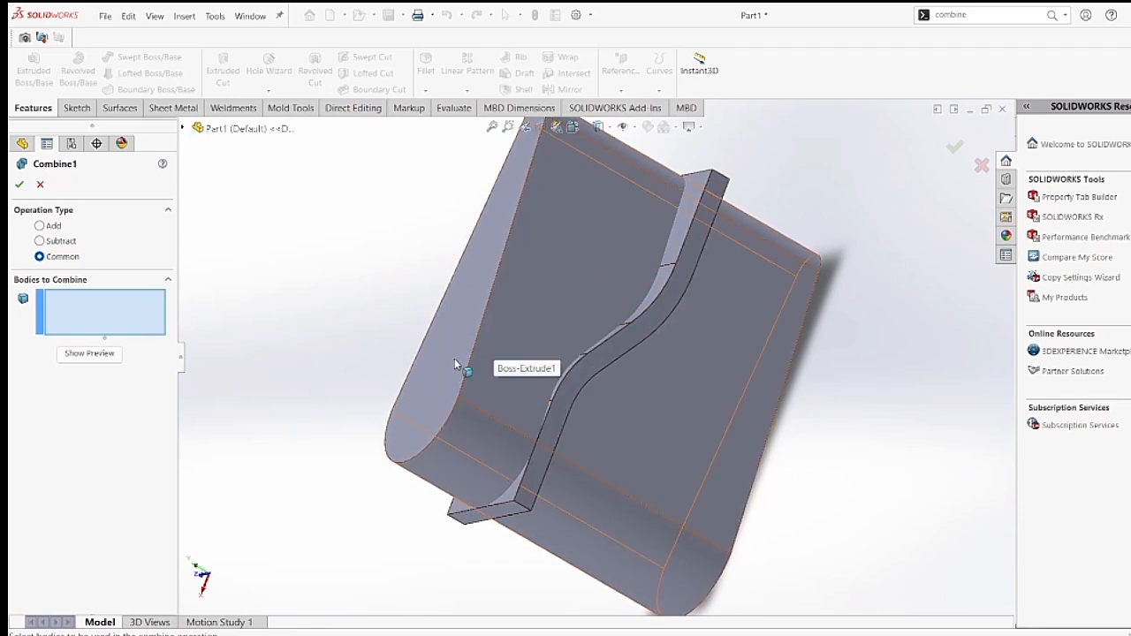
click(40, 185)
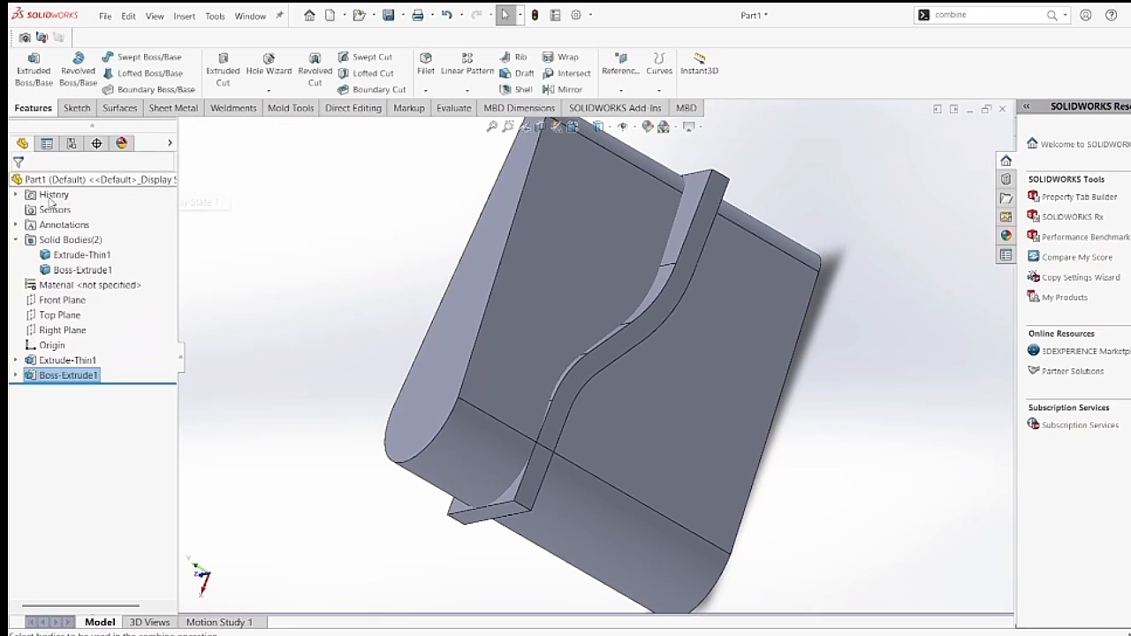
Highlight the S-shaped thin body and the tapered extruded body in turn to identify them, and clear the selection.
click(62, 257)
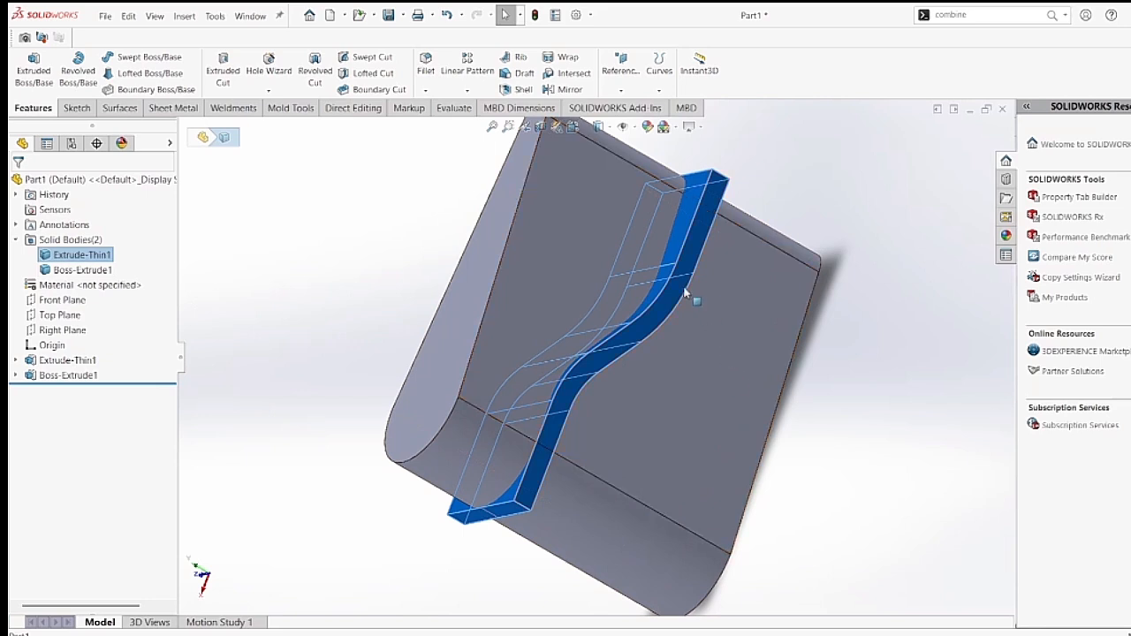
click(88, 272)
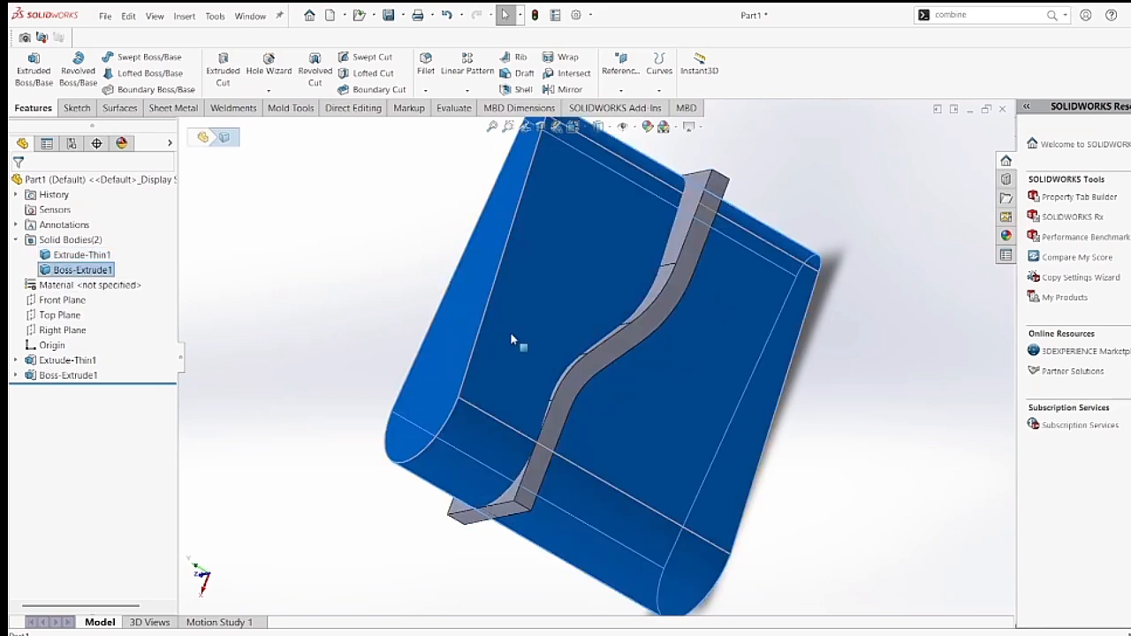
click(257, 278)
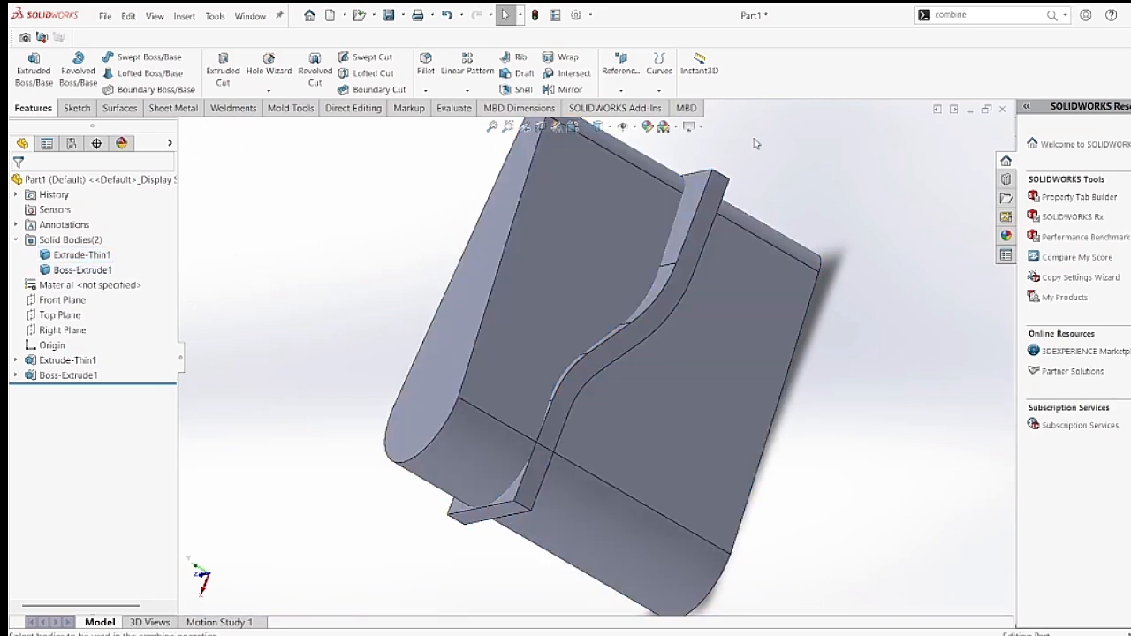
Combine the tapered extruded body and the S-shaped thin body with the Common operation, previewing the result before accepting it.
click(967, 16)
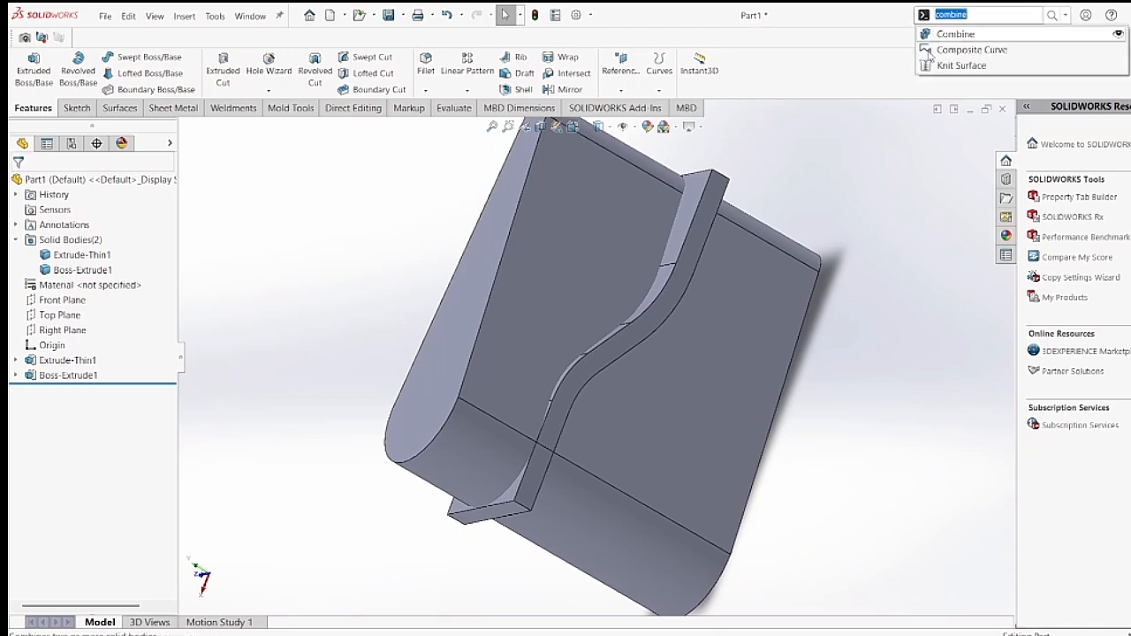
click(946, 35)
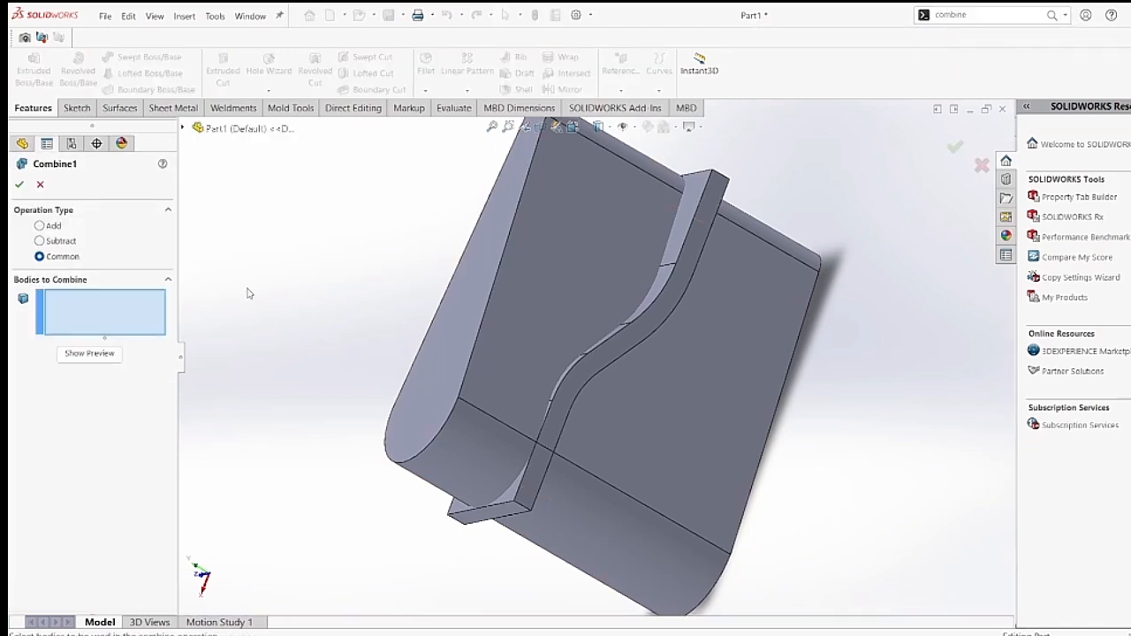
click(185, 129)
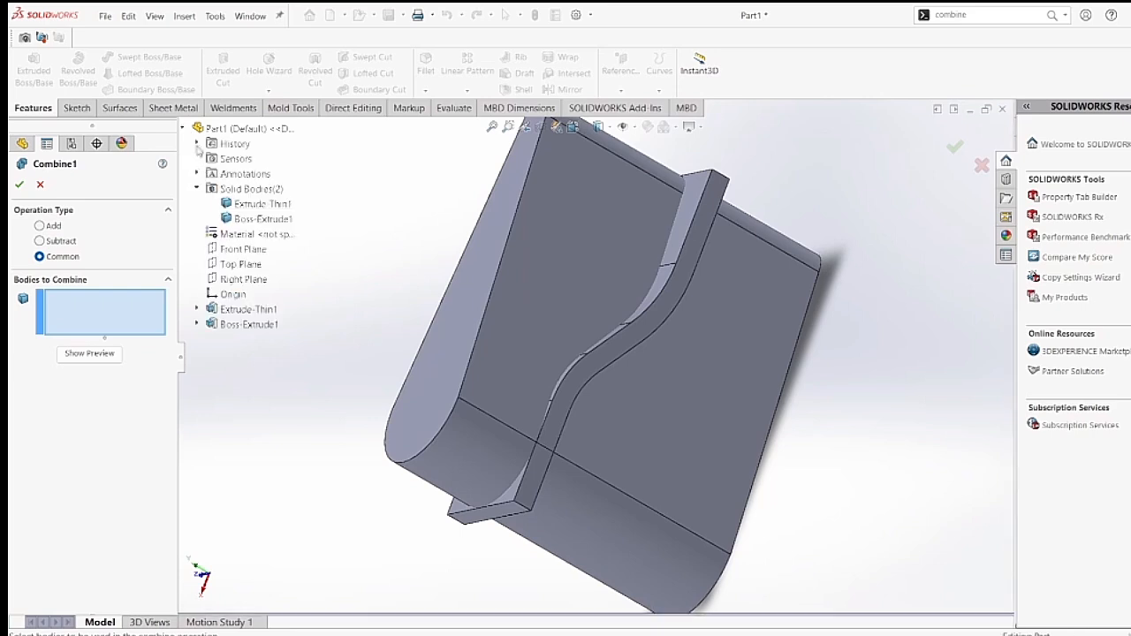
click(270, 311)
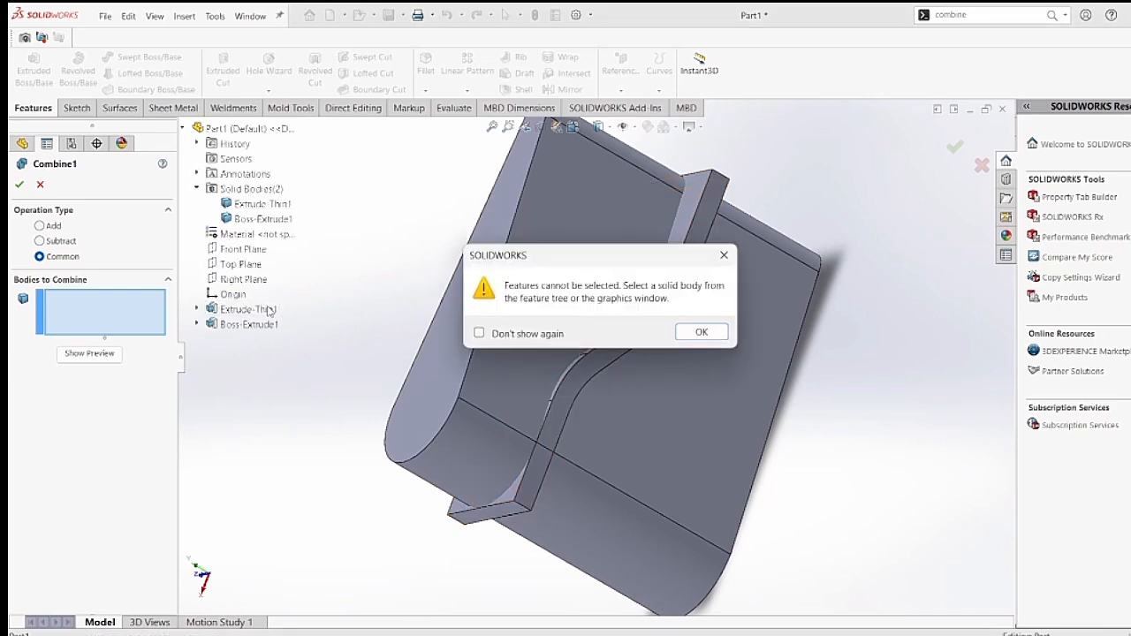
click(725, 257)
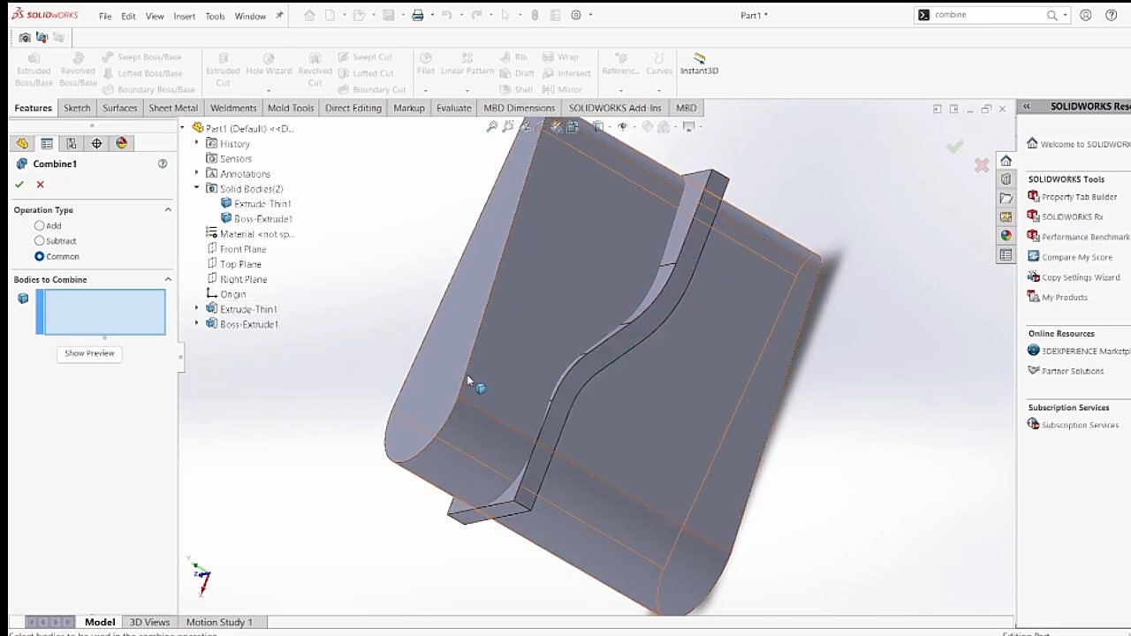
click(447, 436)
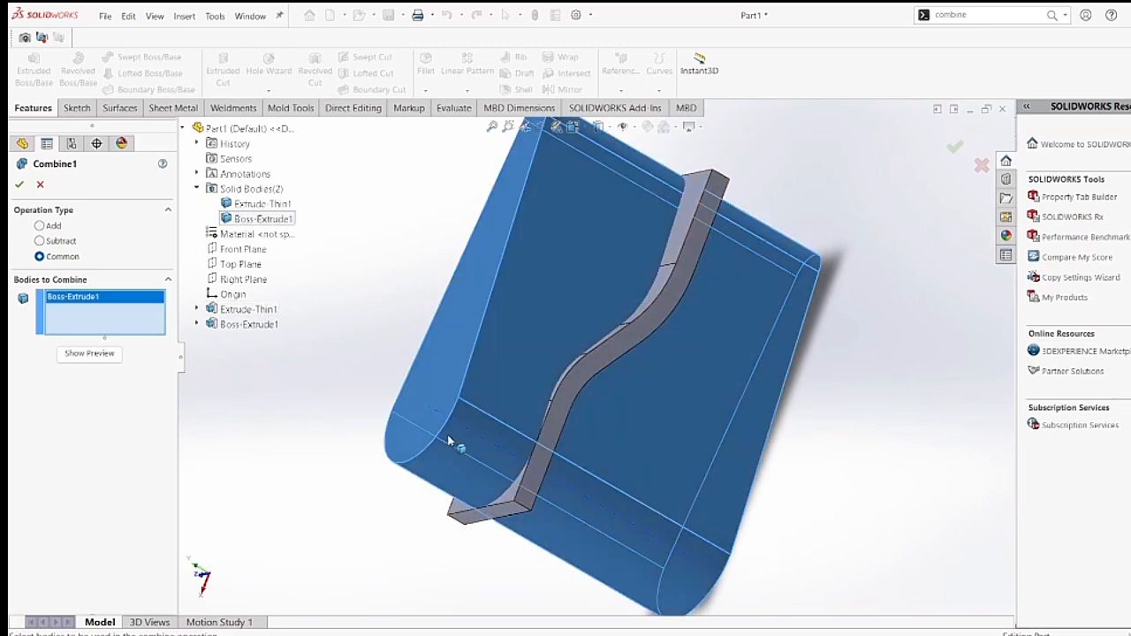
click(533, 507)
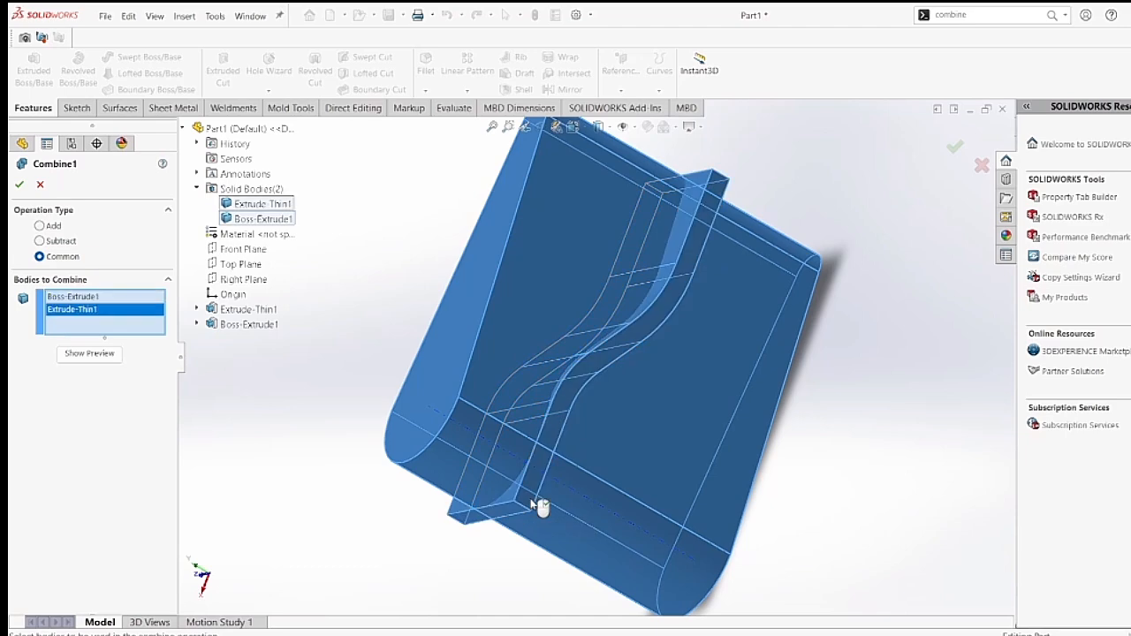
click(93, 353)
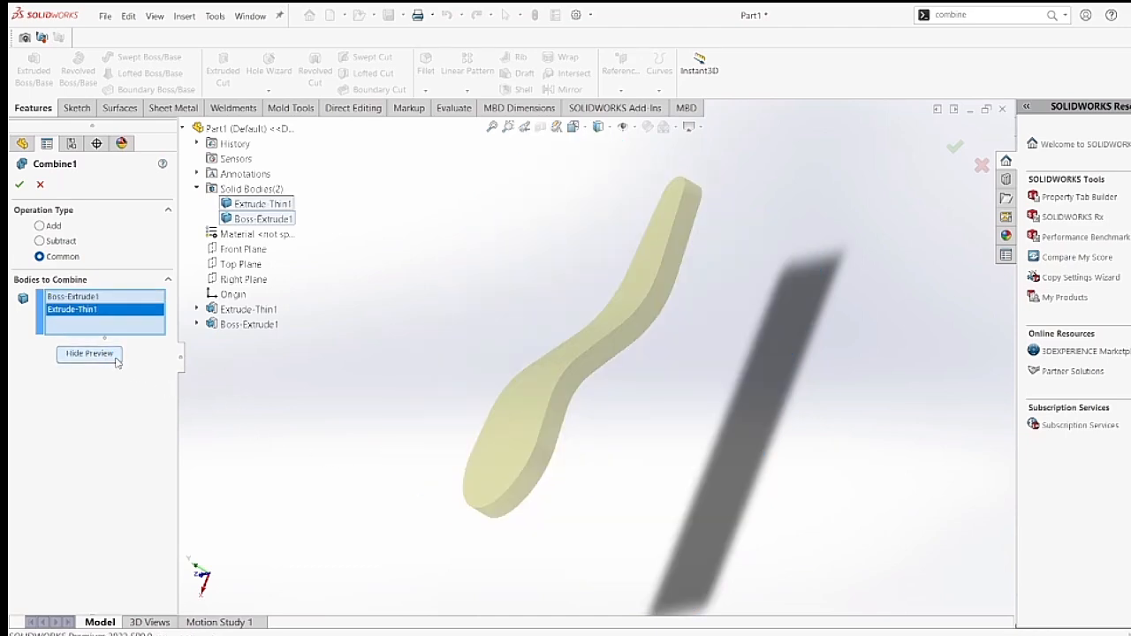
click(18, 184)
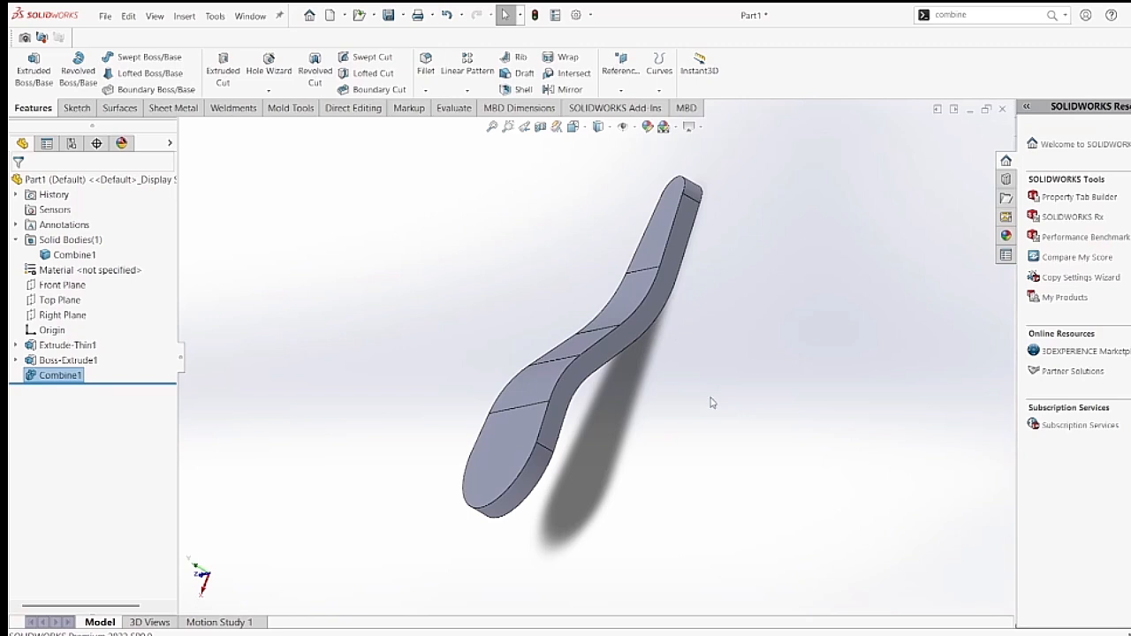
Start a sketch on the flat upper face at the narrow end and draw a circle matching the rounded end's center and radius.
middle_drag(712, 403, 880, 461)
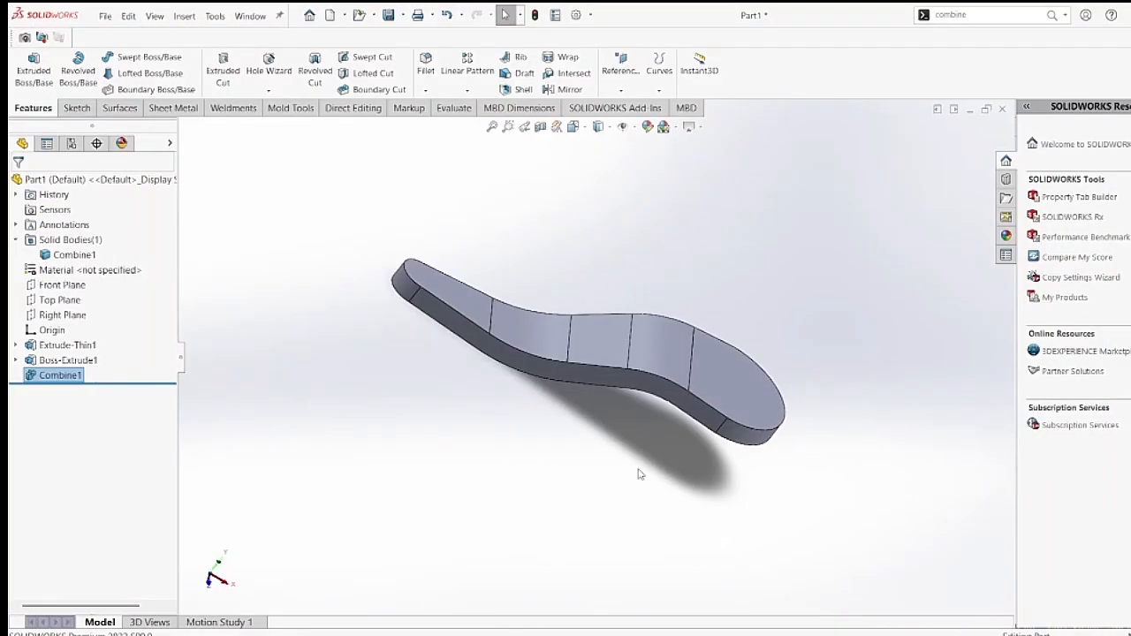
click(432, 282)
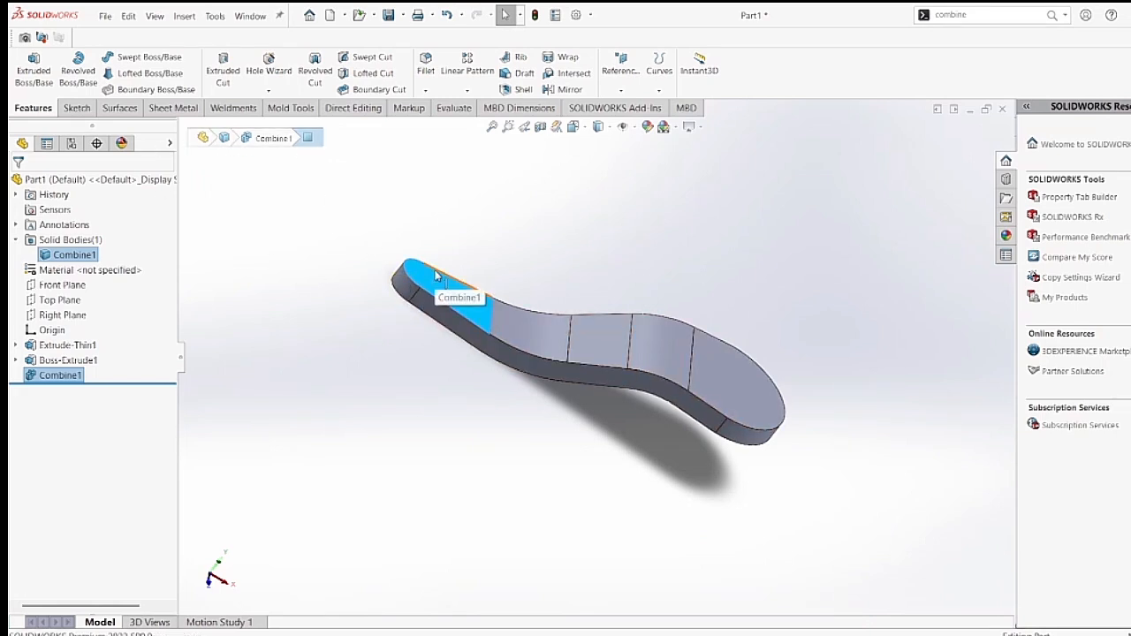
right_click(435, 278)
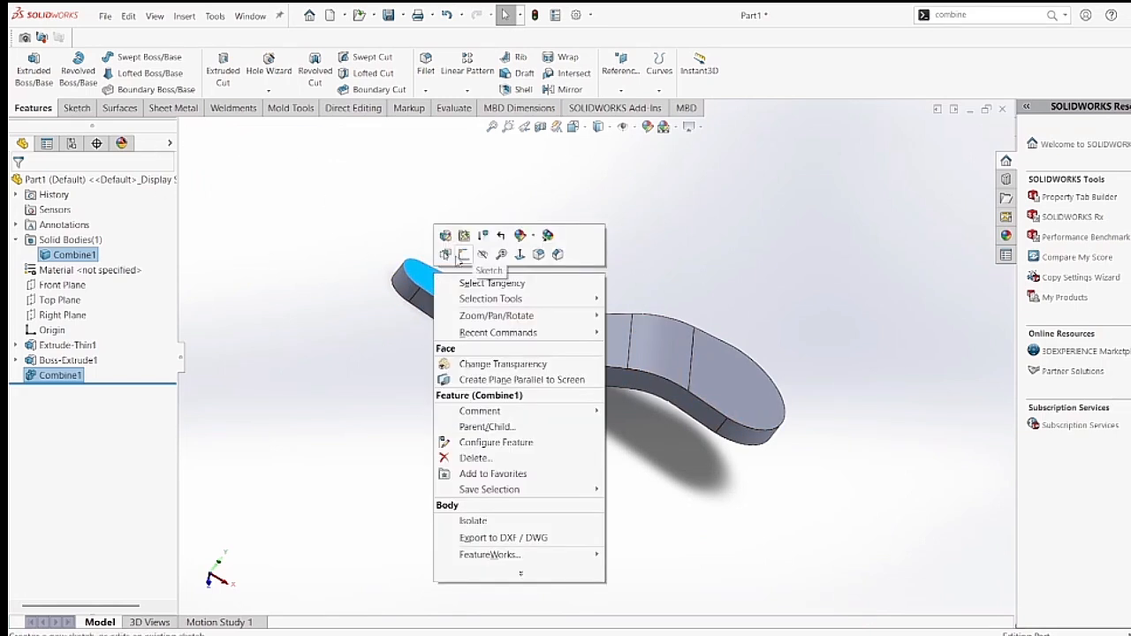
click(462, 256)
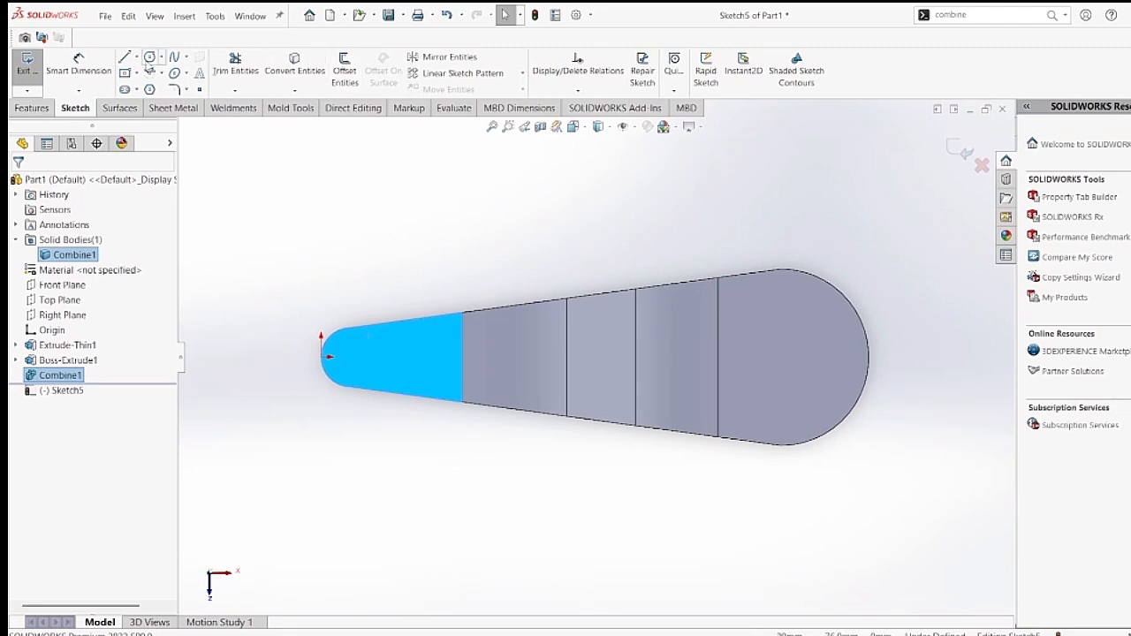
click(152, 56)
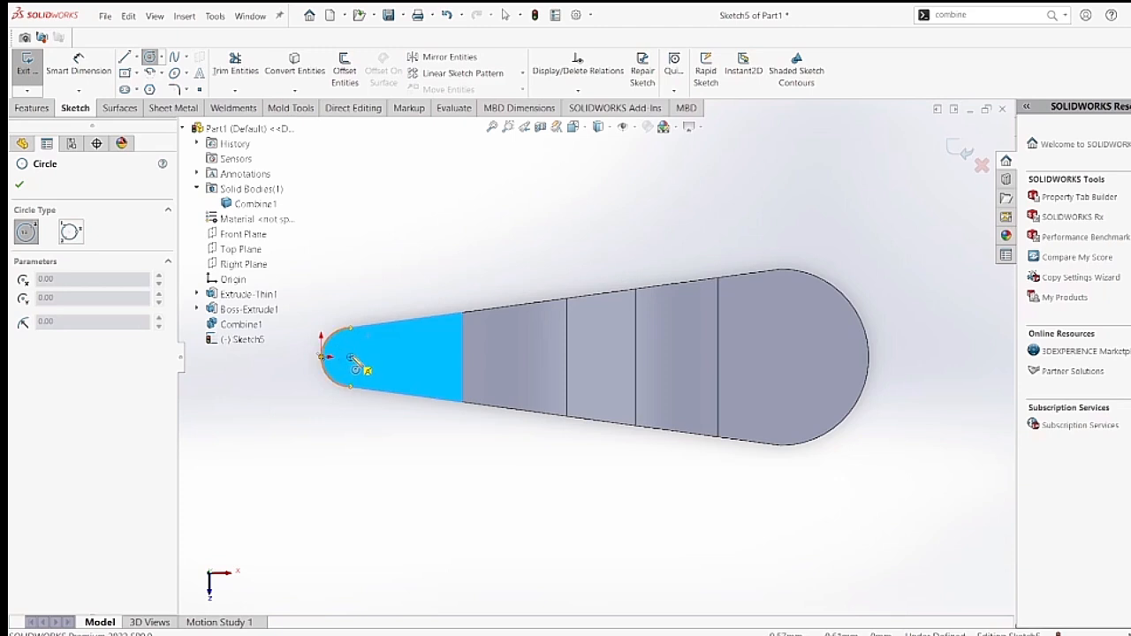
click(350, 356)
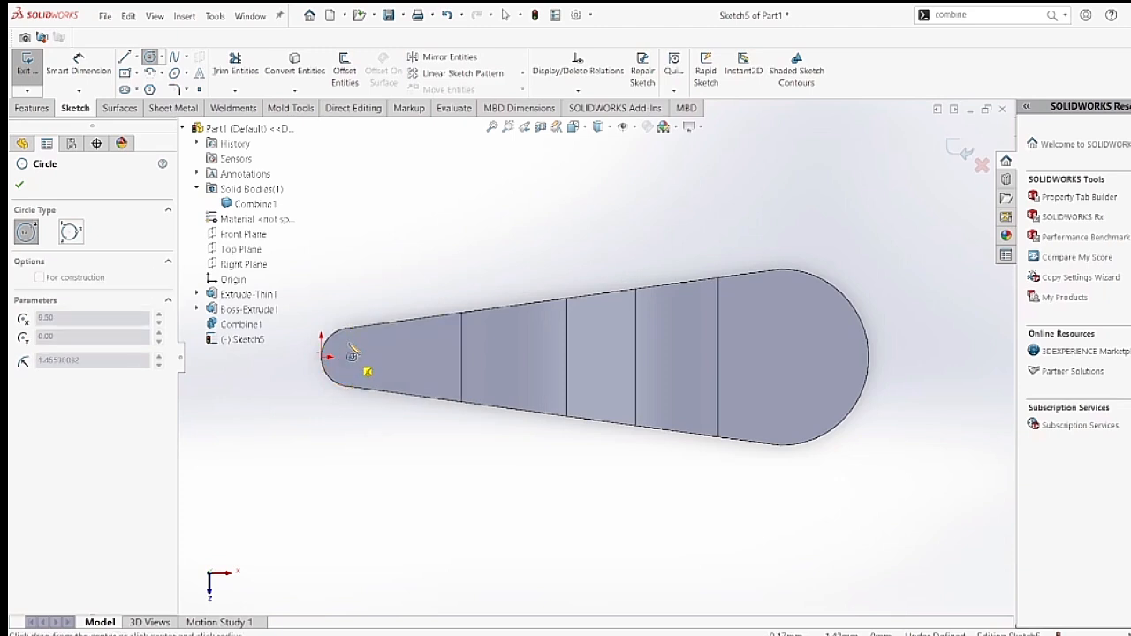
click(358, 385)
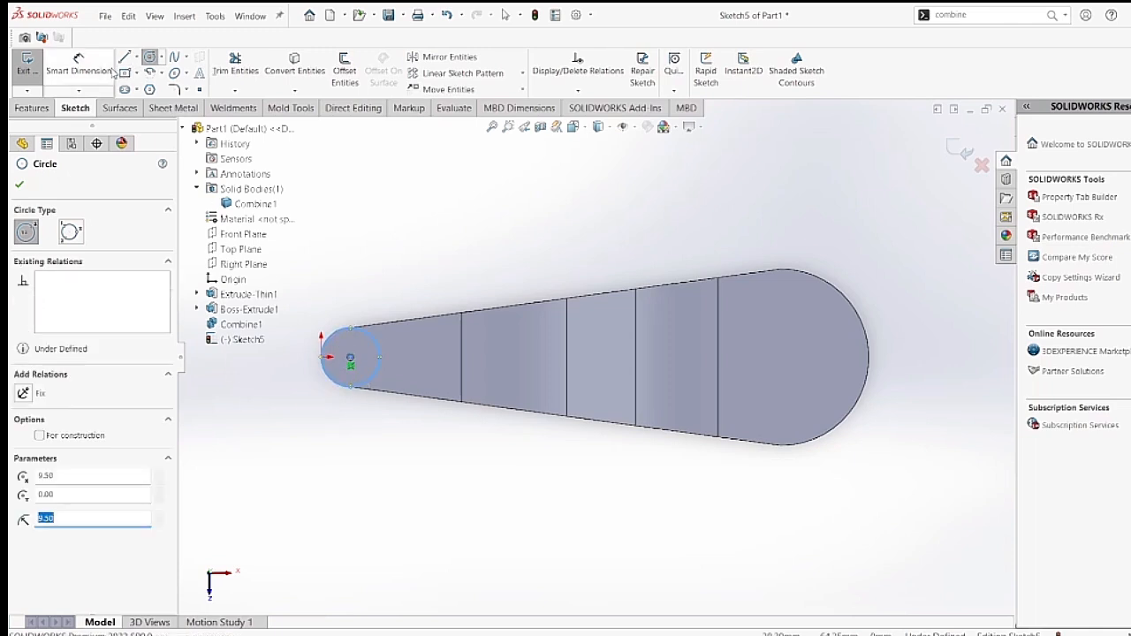
Dimension the circle's diameter as 19 mm and exit the sketch.
click(79, 64)
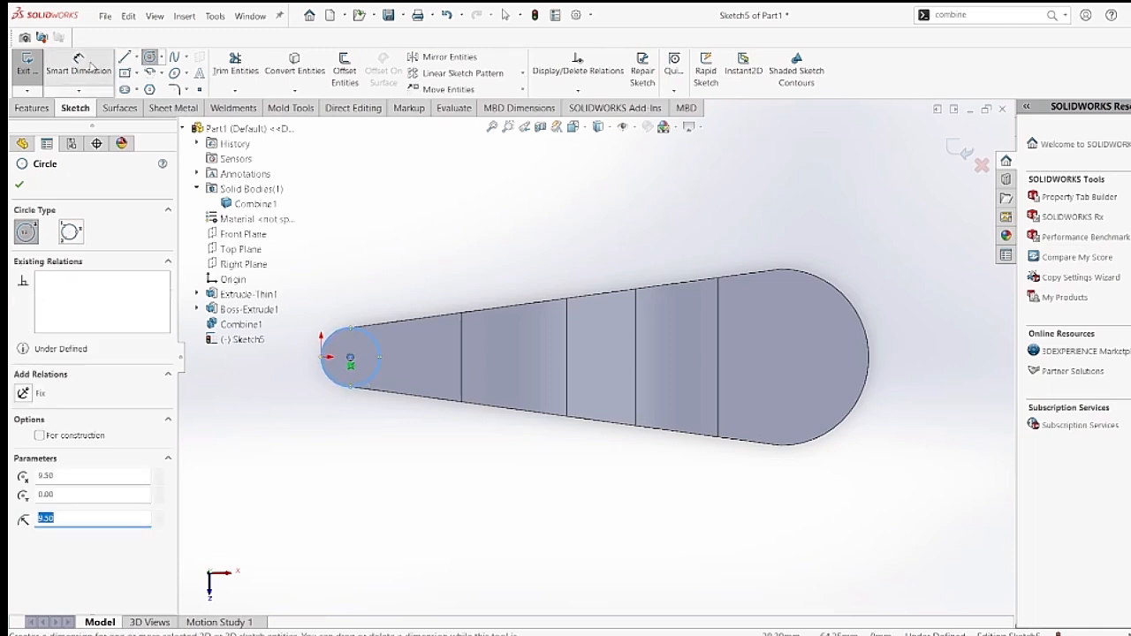
click(377, 345)
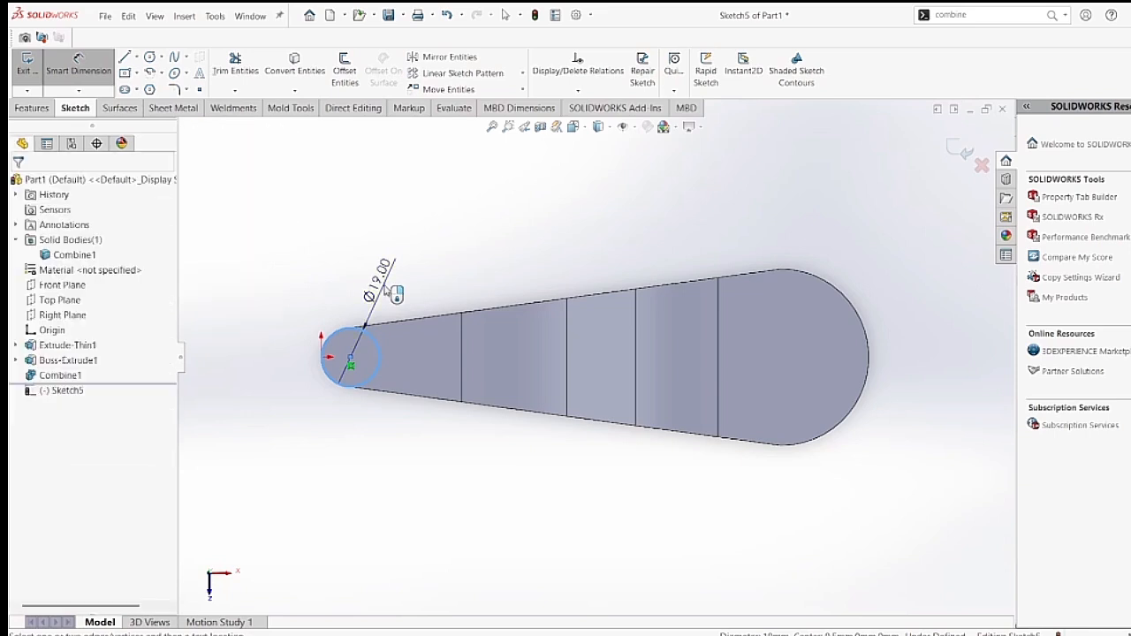
click(387, 291)
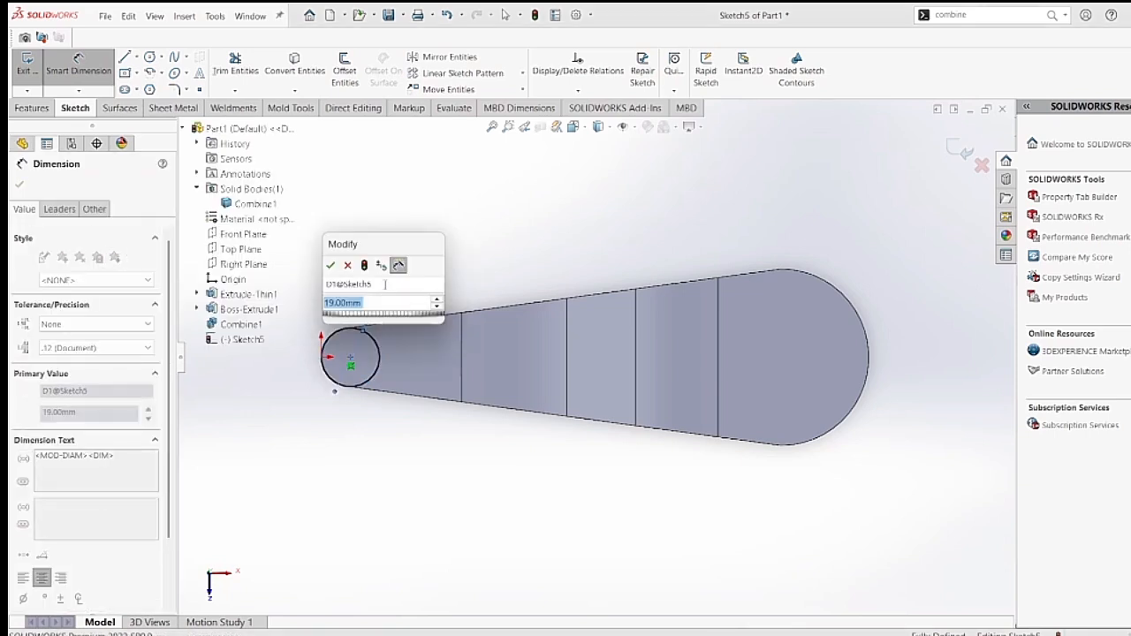
click(330, 260)
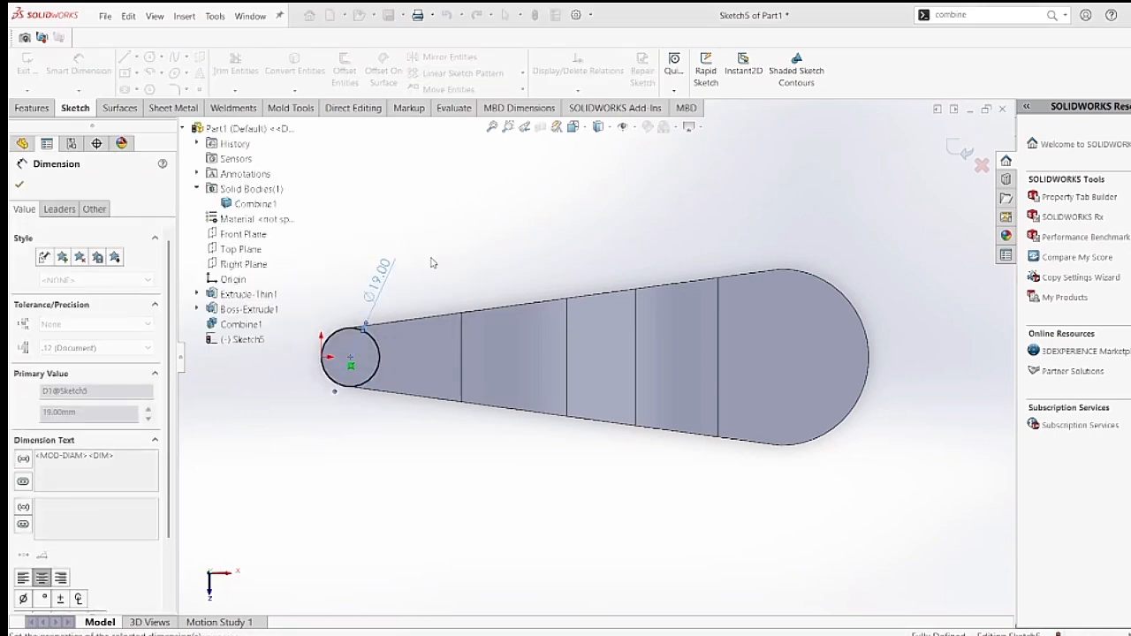
click(955, 145)
click(957, 147)
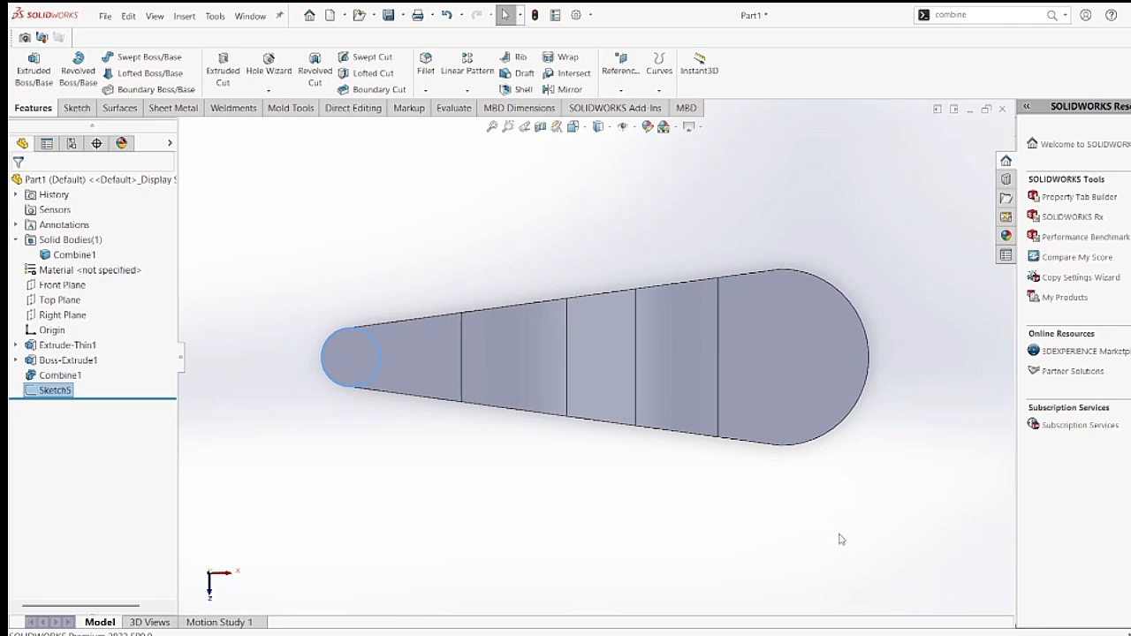
Extrude the circle as a Blind boss with a depth of 13 mm, merged with the body.
click(34, 69)
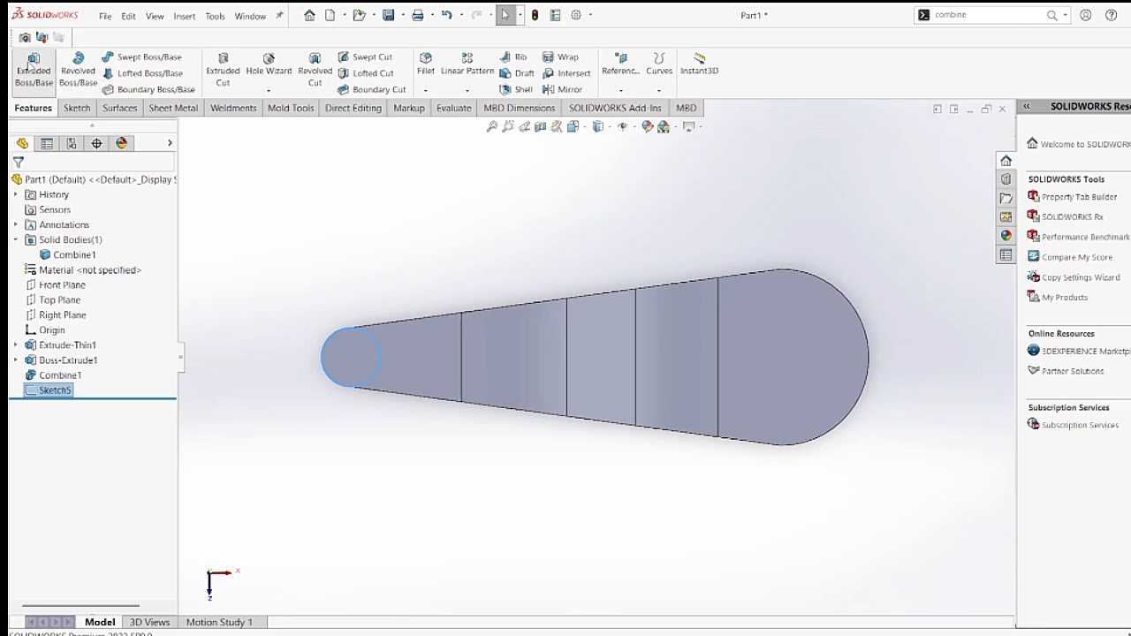
middle_drag(437, 514, 513, 442)
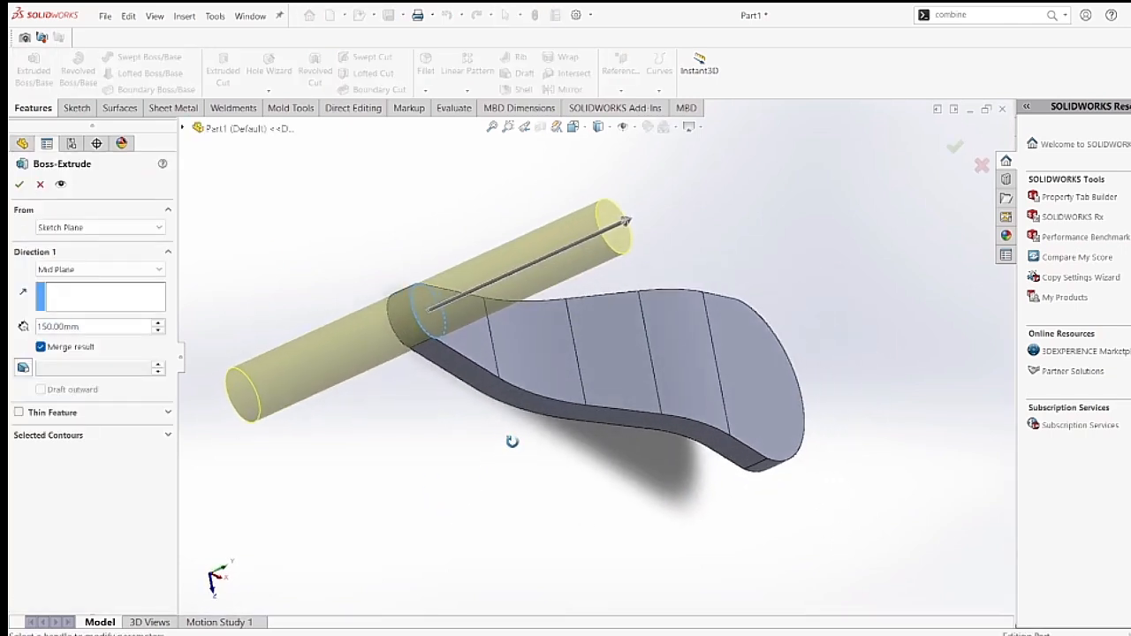
click(153, 272)
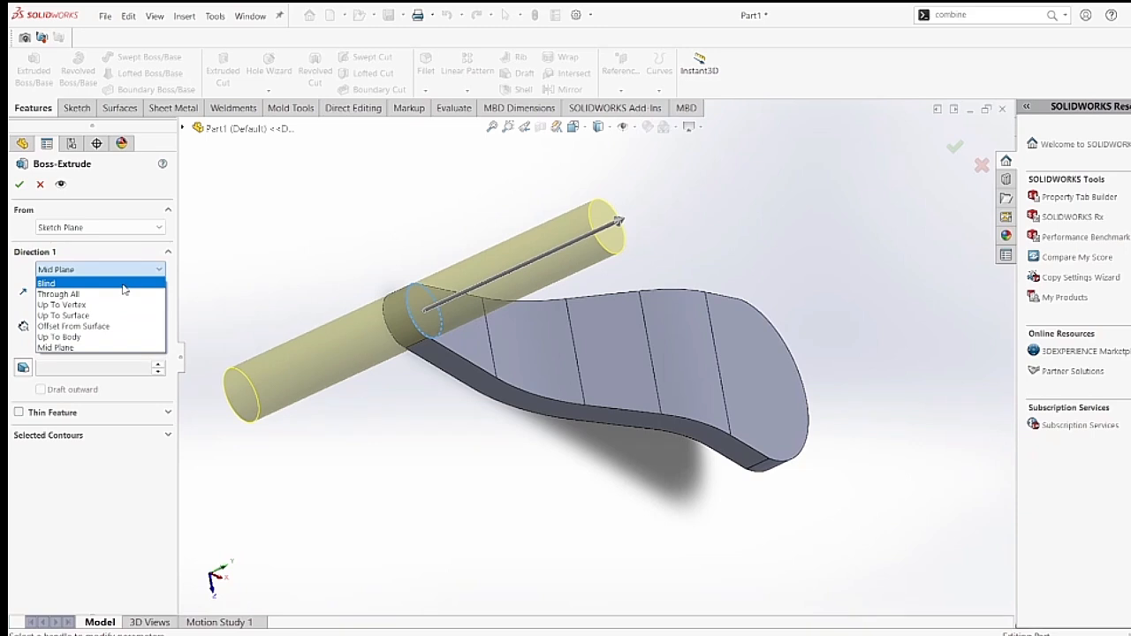
click(124, 284)
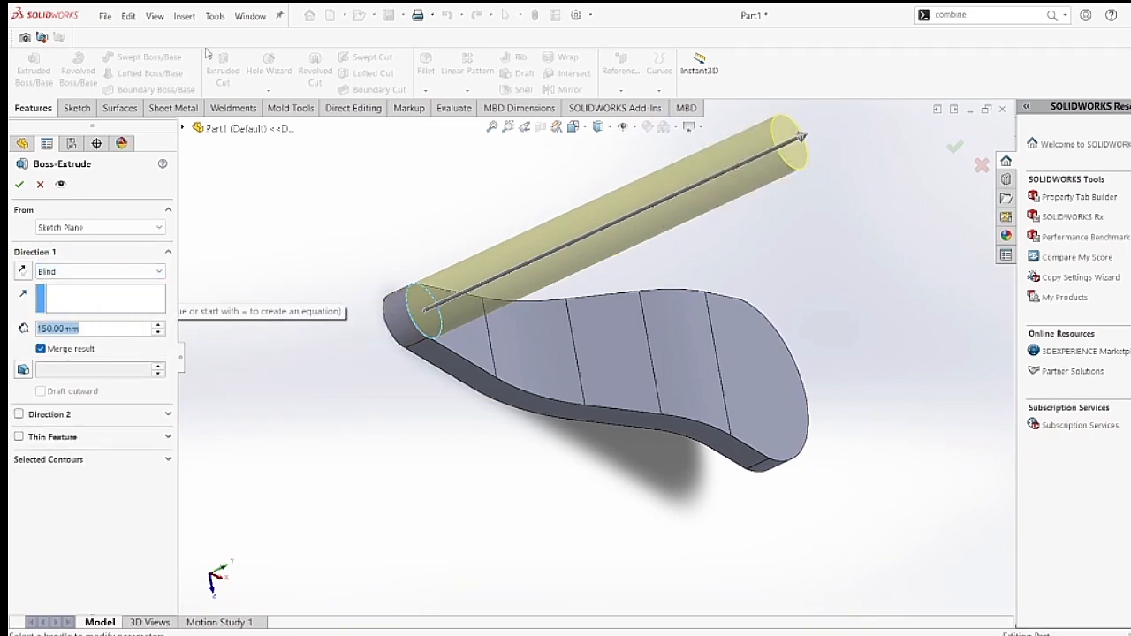
text(13)
key(Return)
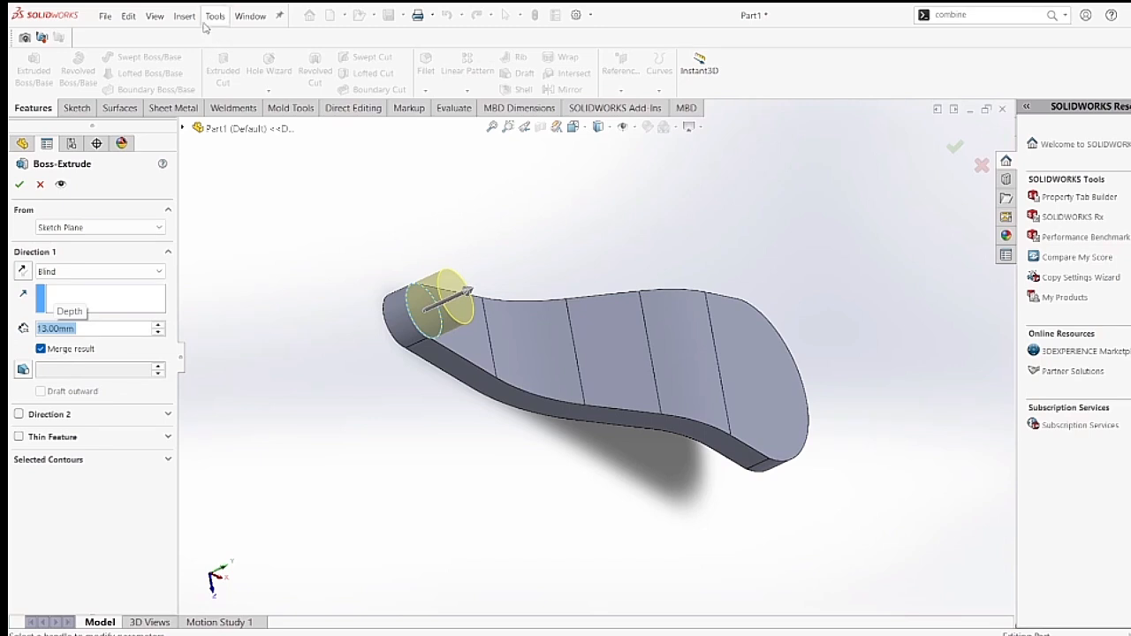
click(18, 184)
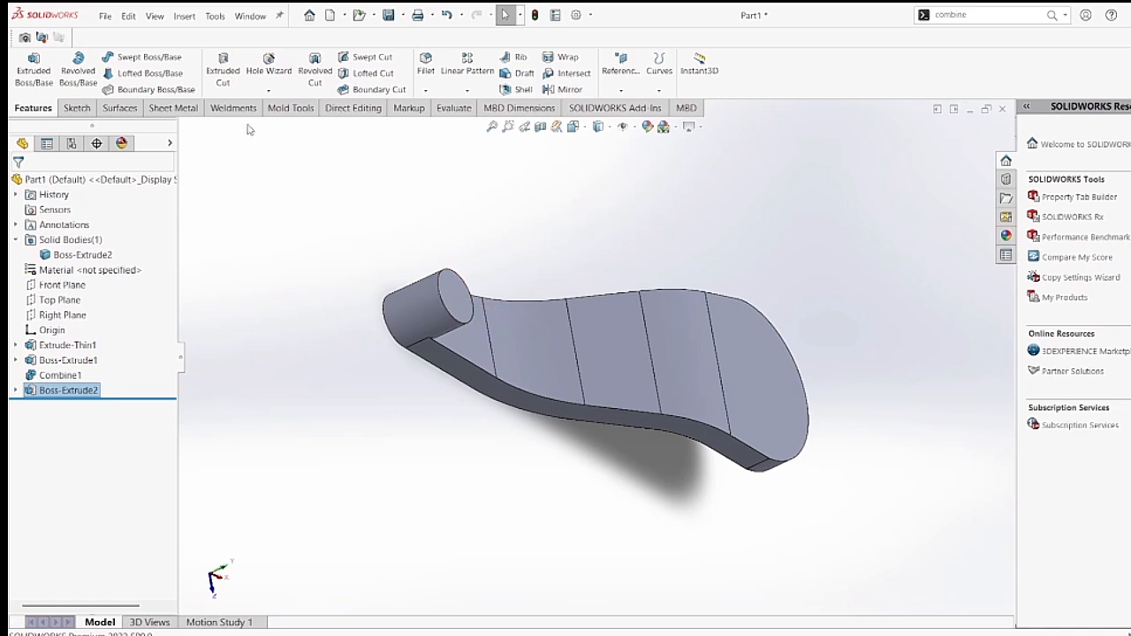
Set up a Hole Wizard hole to the ISO standard for a Pan Head Cross Recess ISO 7045 screw, size M5, Normal fit.
click(270, 92)
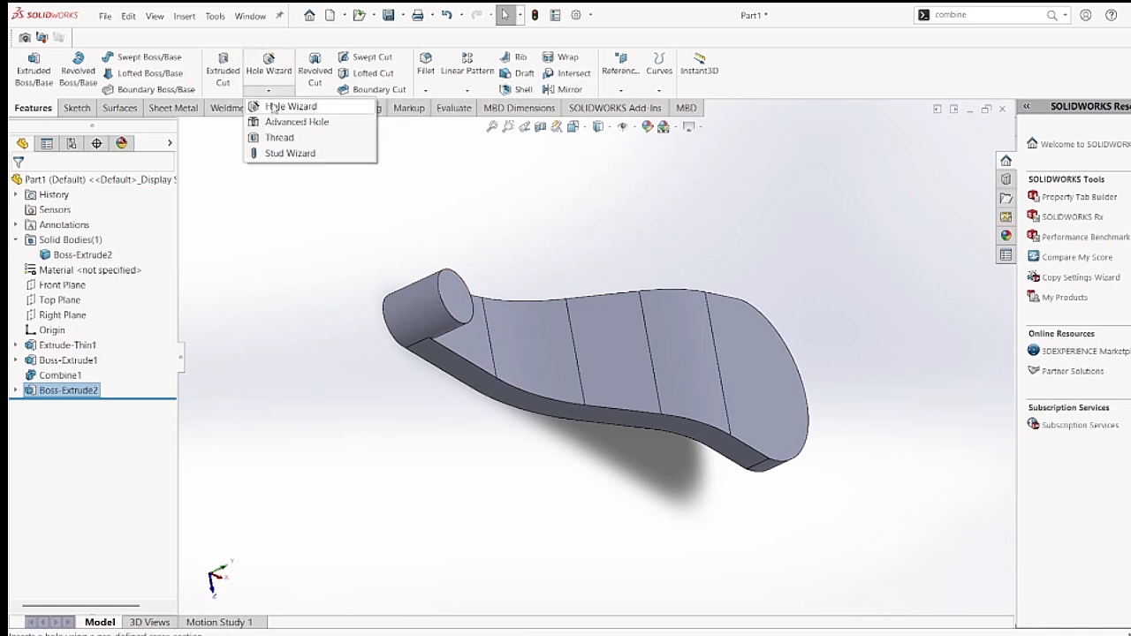
click(260, 110)
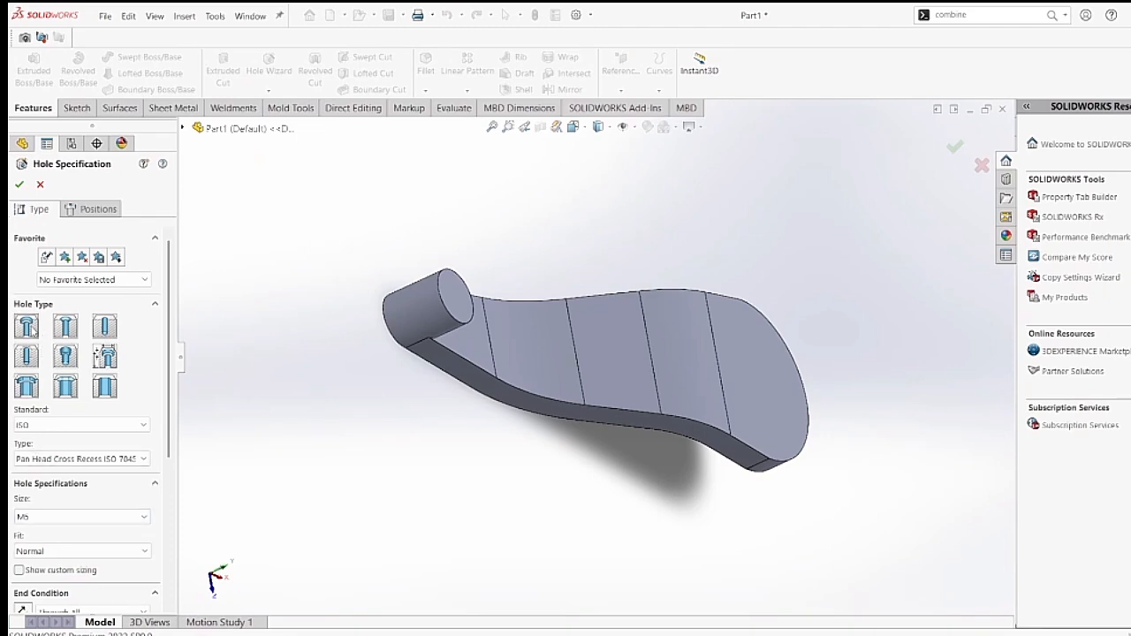
click(97, 464)
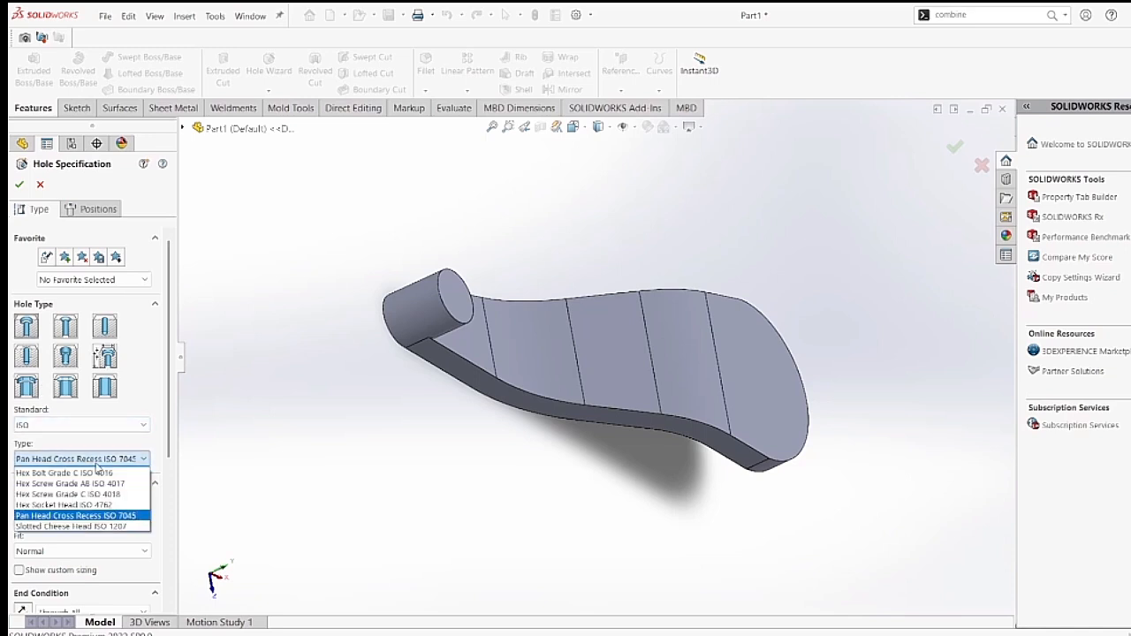
click(107, 518)
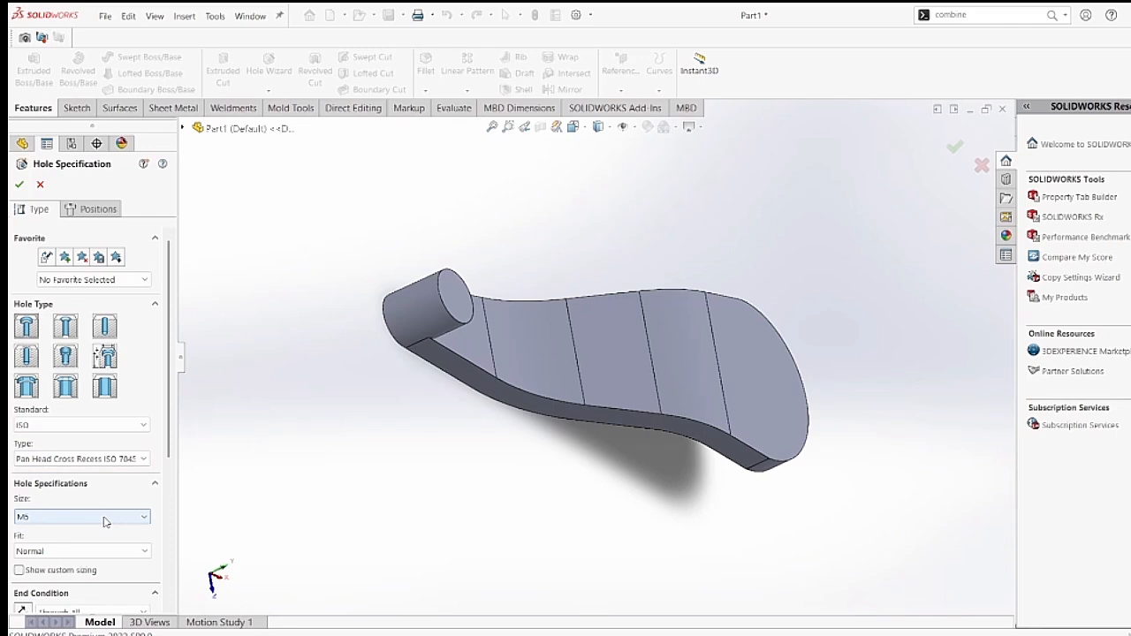
click(104, 518)
click(103, 520)
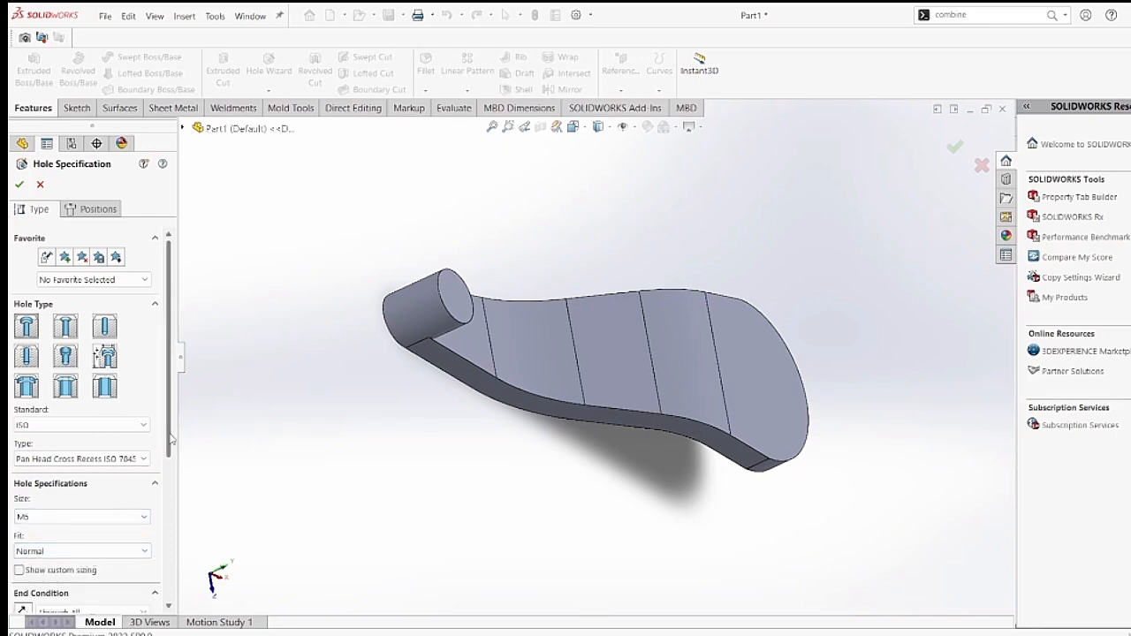
drag(171, 439, 168, 473)
Position the screw hole with a 3D sketch at the center of the cylindrical boss's top face and create it.
click(94, 213)
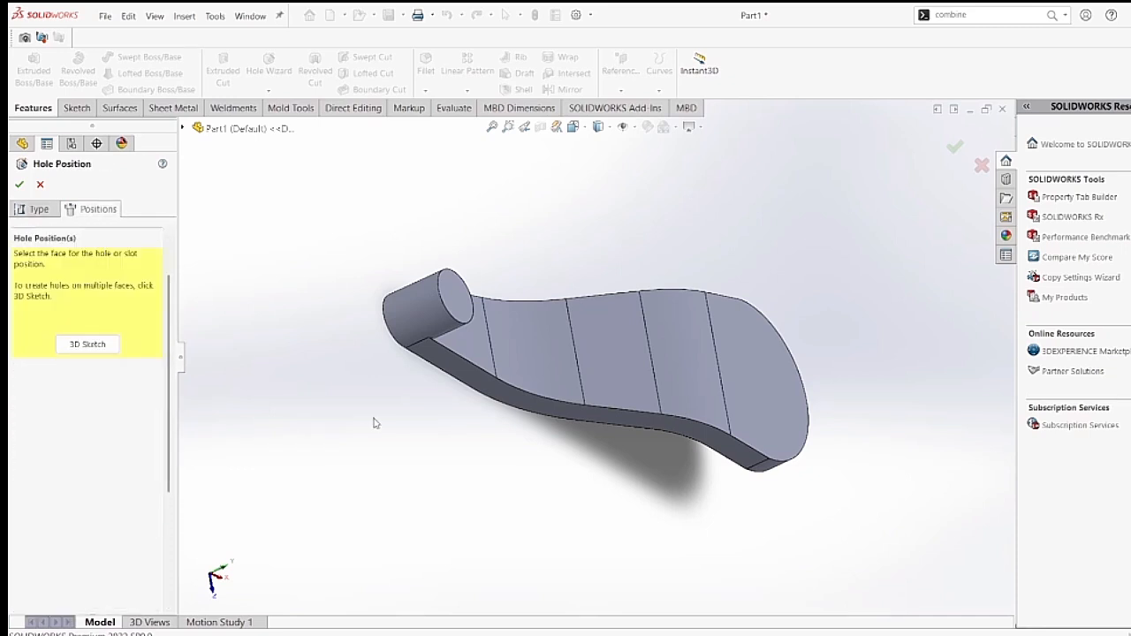
click(87, 345)
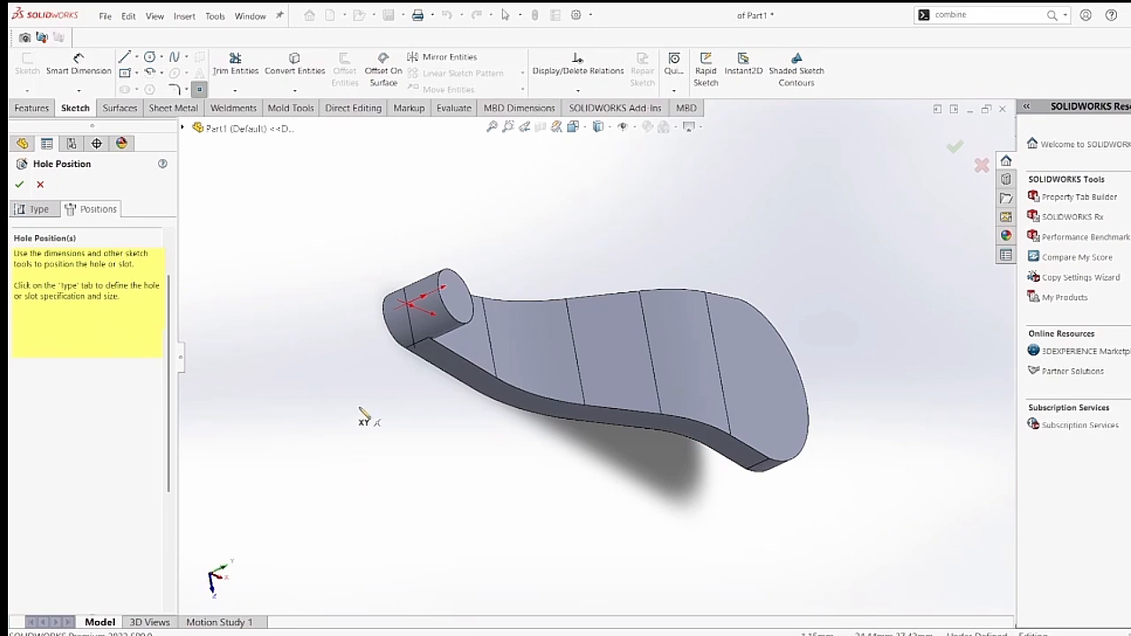
middle_drag(356, 408, 269, 361)
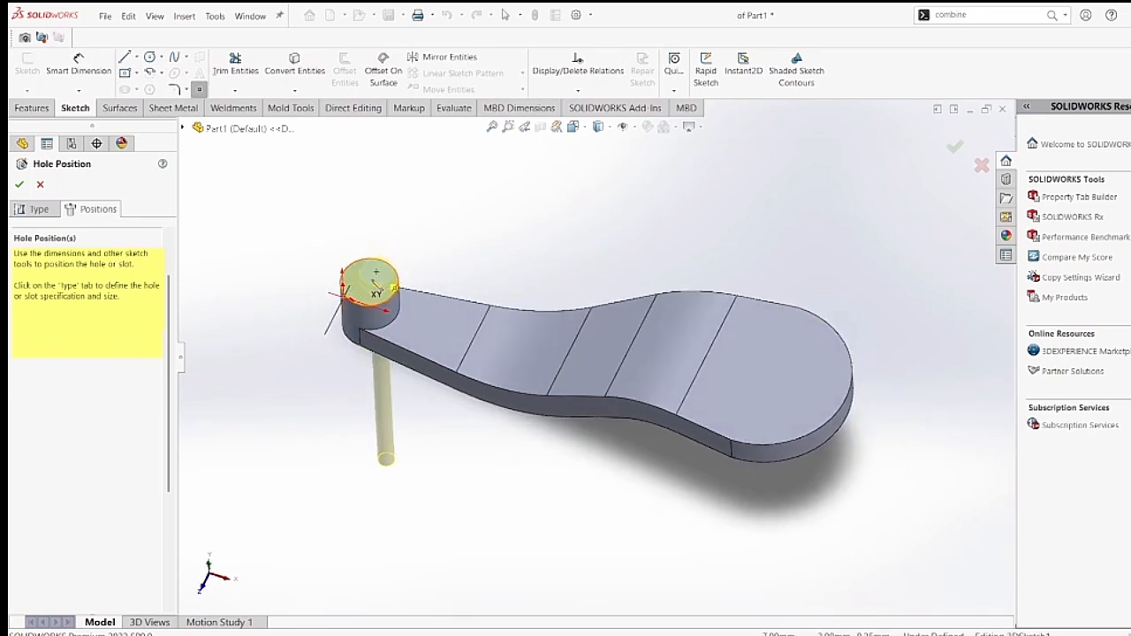
click(371, 284)
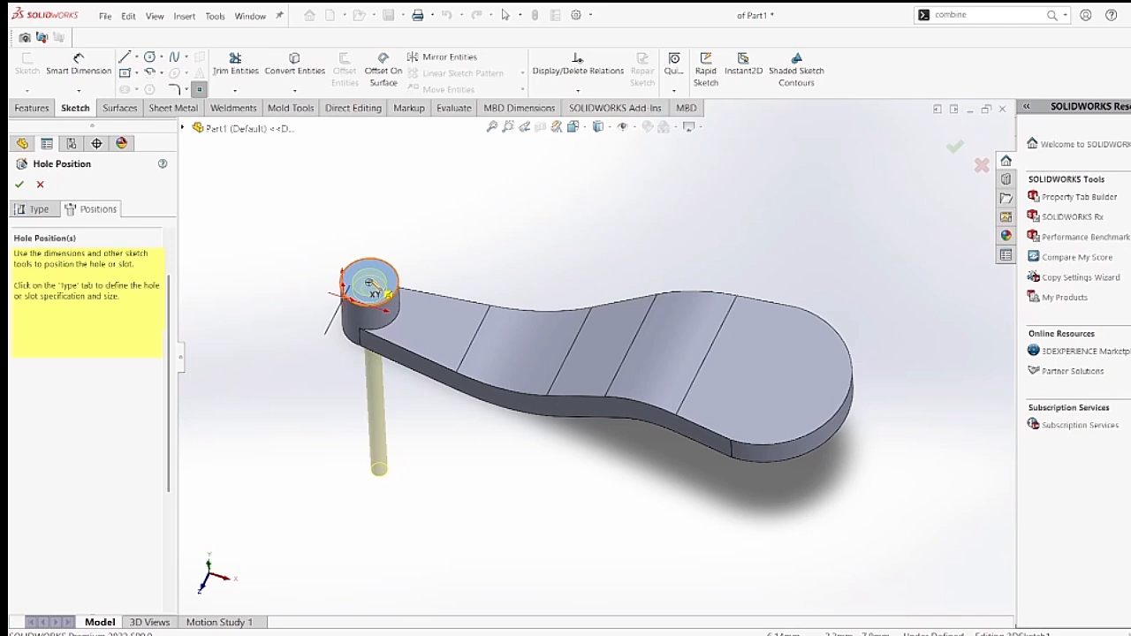
click(370, 283)
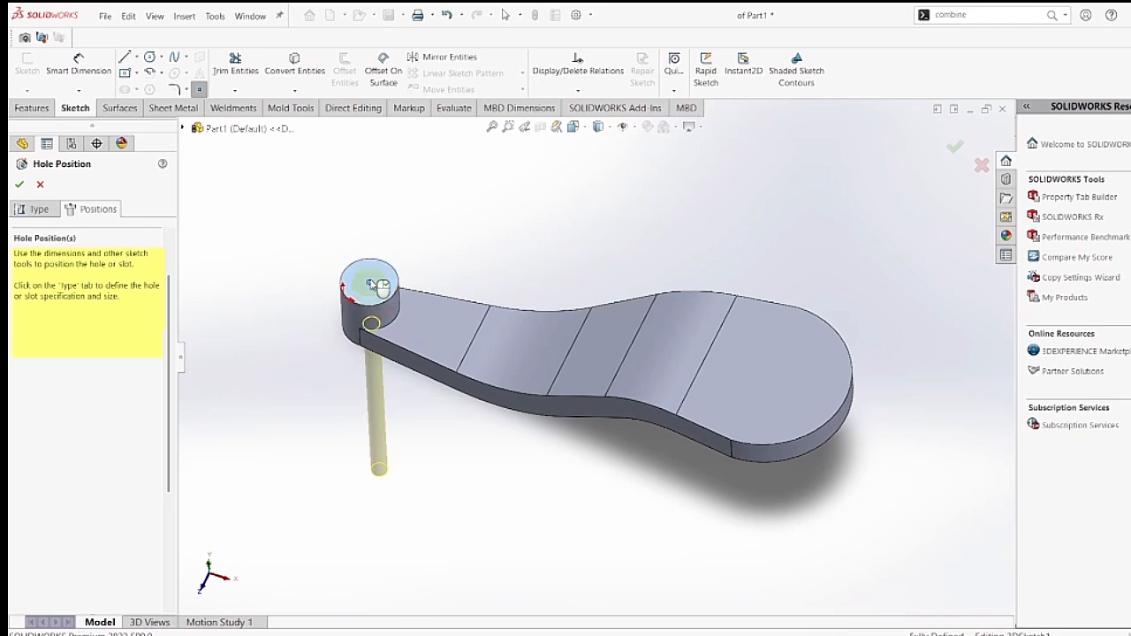
click(20, 186)
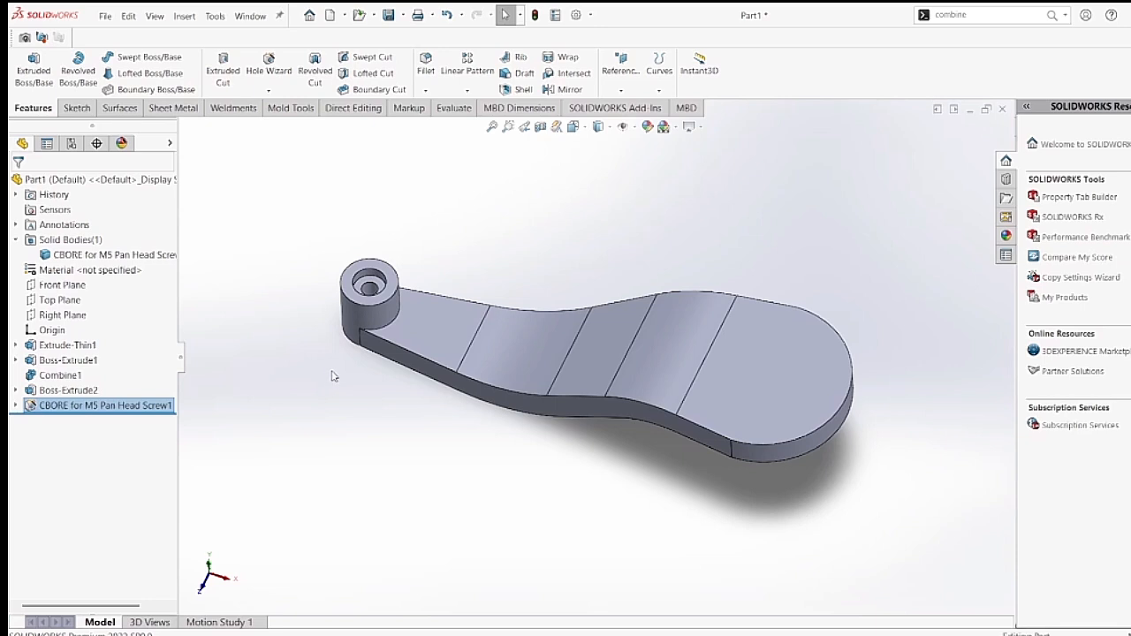
mouse_move(333, 376)
middle_down()
mouse_move(357, 371)
mouse_move(334, 388)
middle_up()
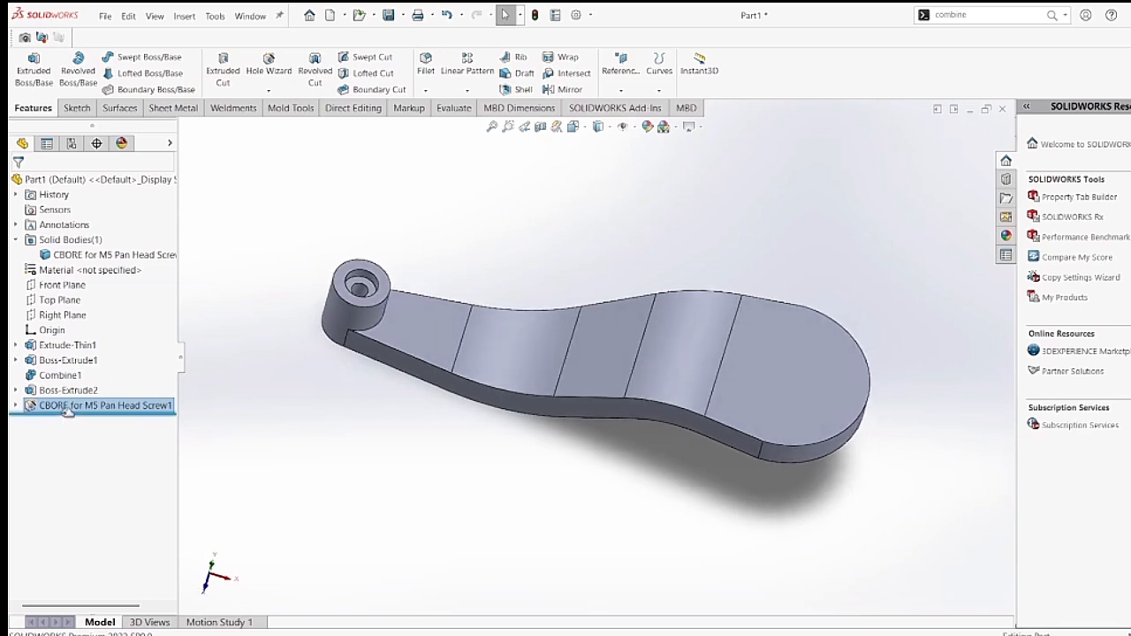
mouse_move(76, 411)
click(120, 412)
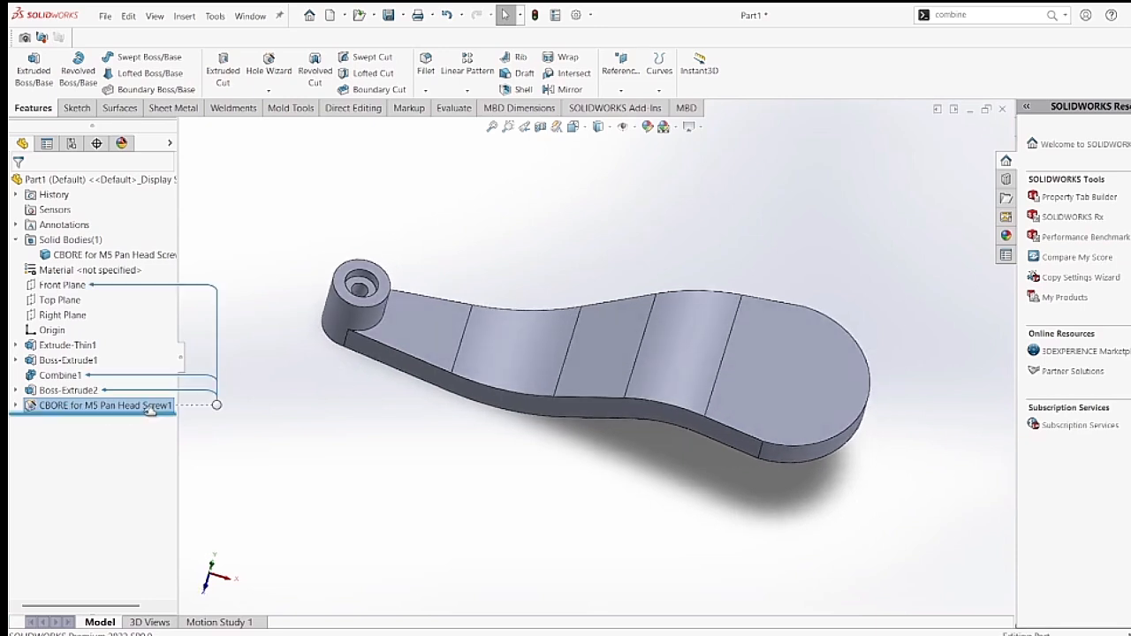
Start a sketch on the flat underside face at the wide end and draw a circle matching the rounded end's center and radius.
mouse_move(303, 462)
middle_down()
mouse_move(313, 487)
mouse_move(303, 457)
middle_up()
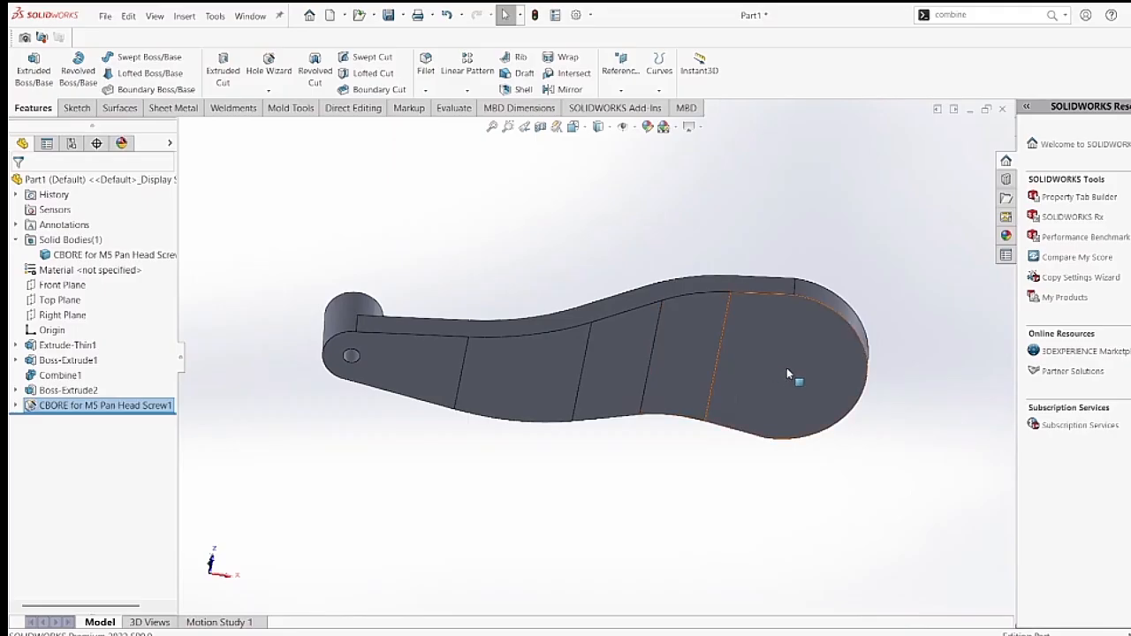
click(791, 374)
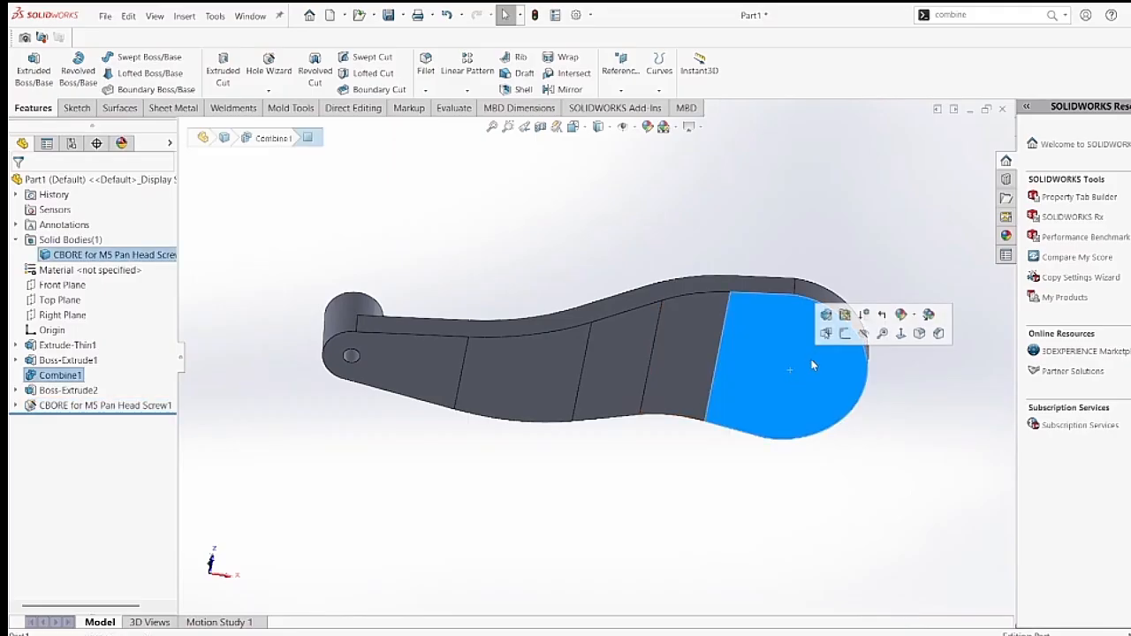
click(845, 335)
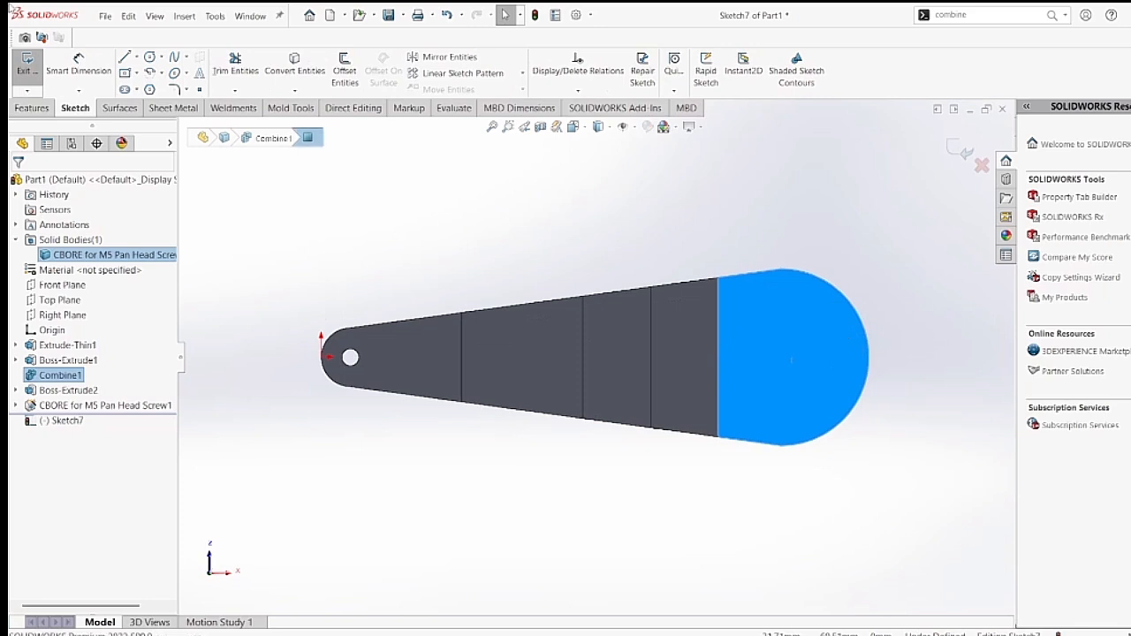
click(150, 56)
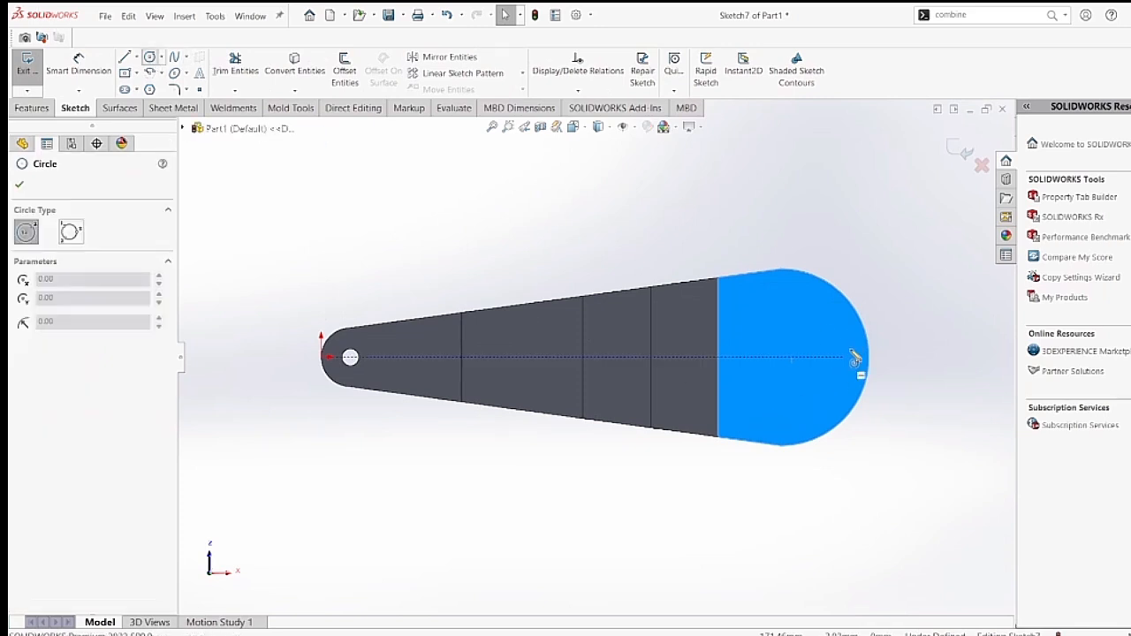
click(782, 358)
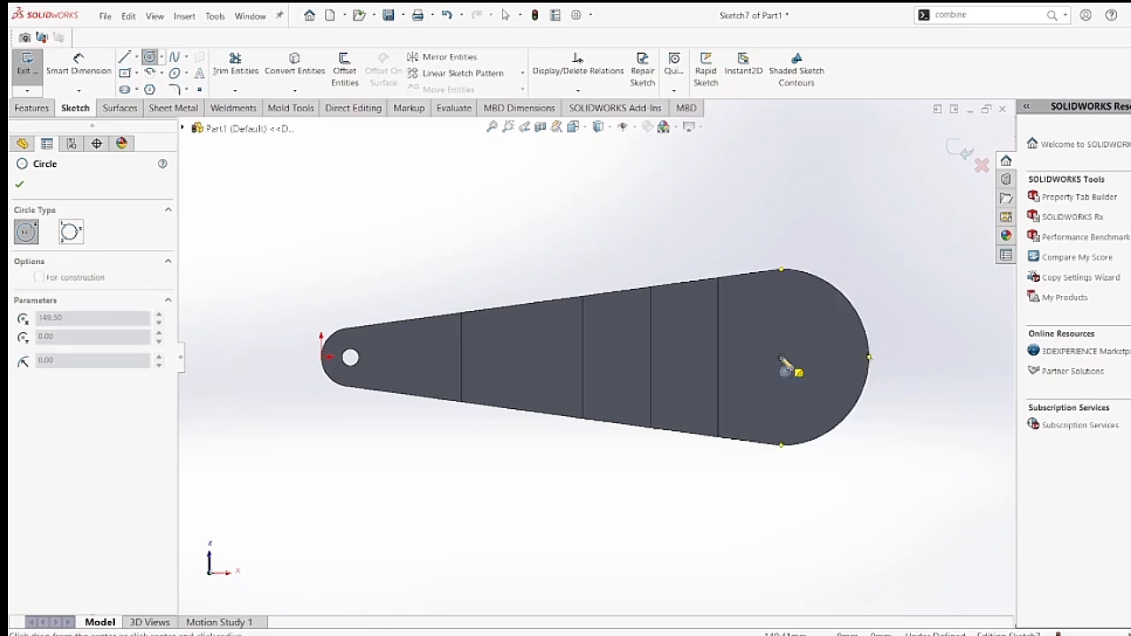
click(818, 281)
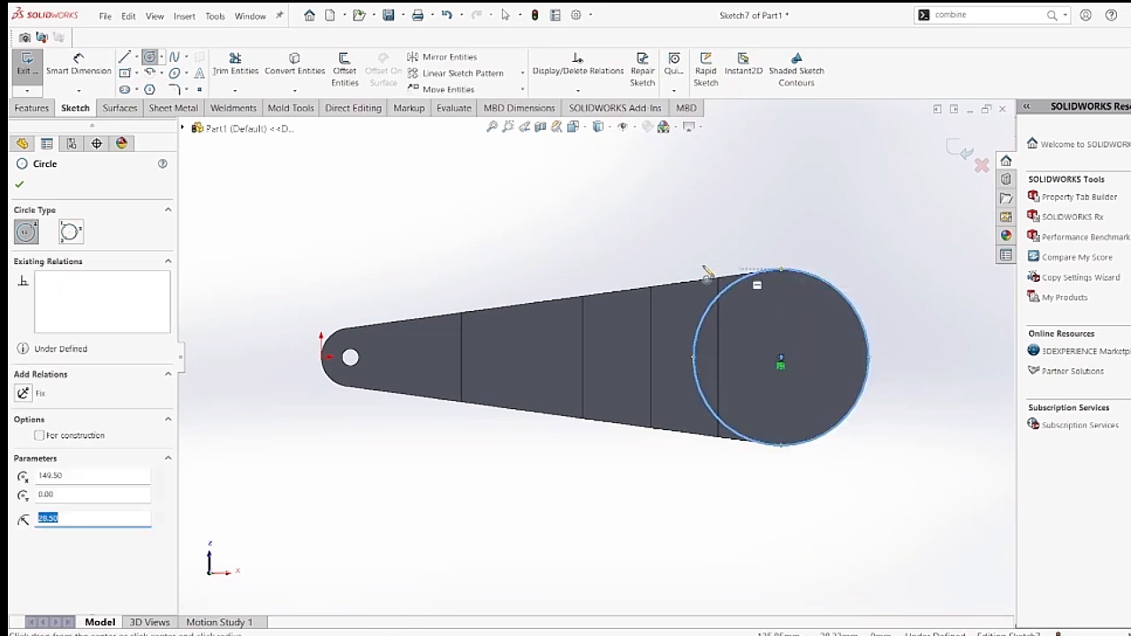
Dimension the wide-end circle's diameter as 57 mm and exit the sketch.
click(79, 65)
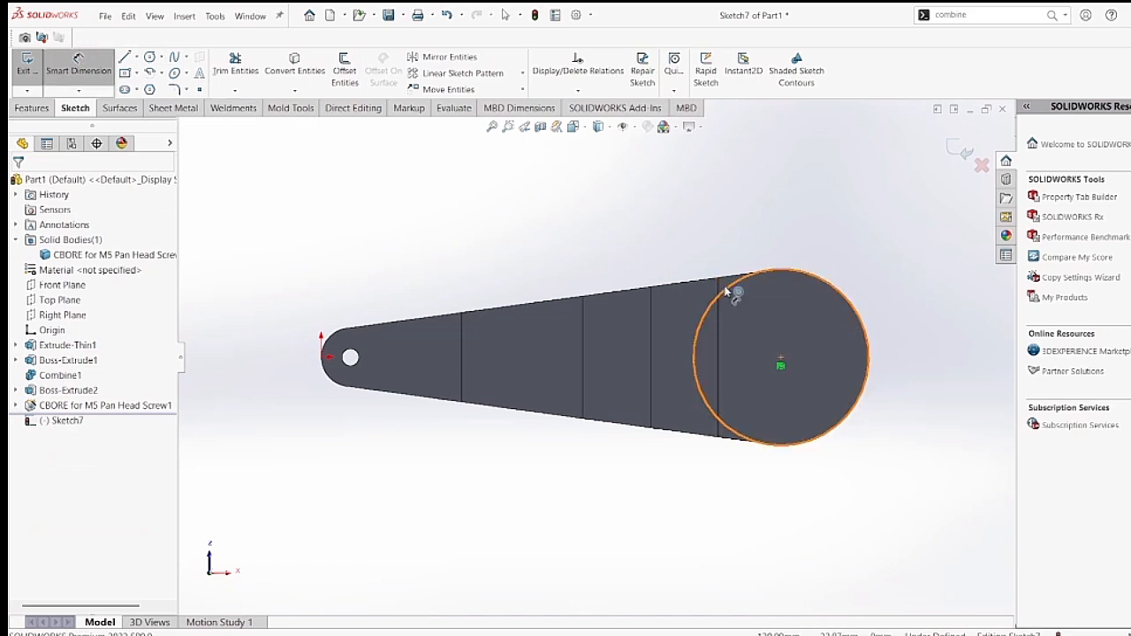
click(735, 295)
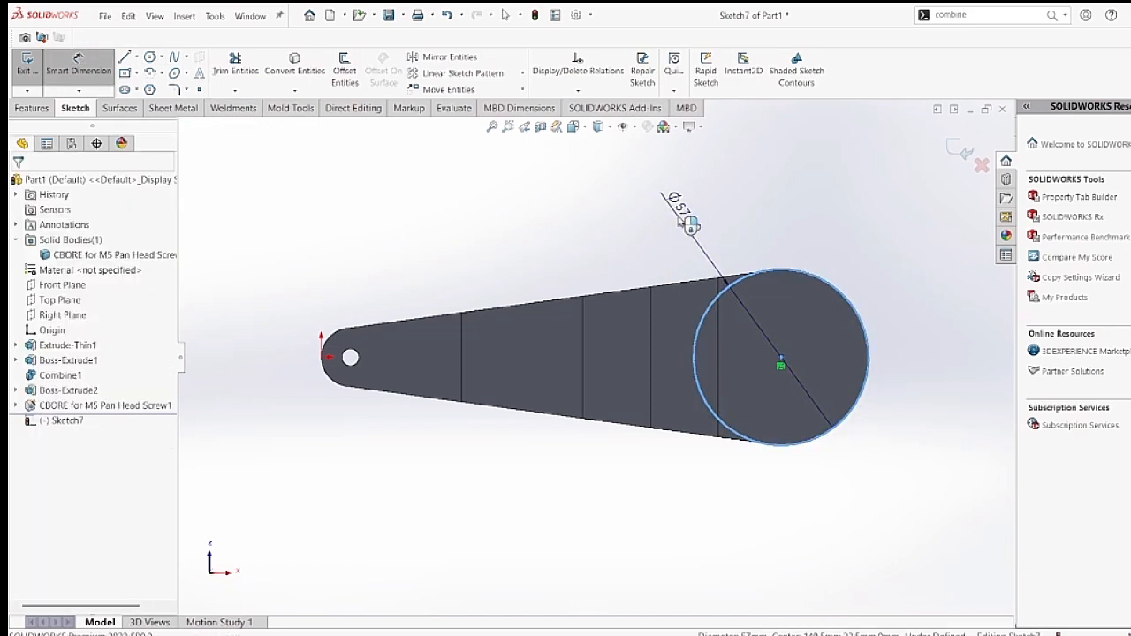
click(689, 222)
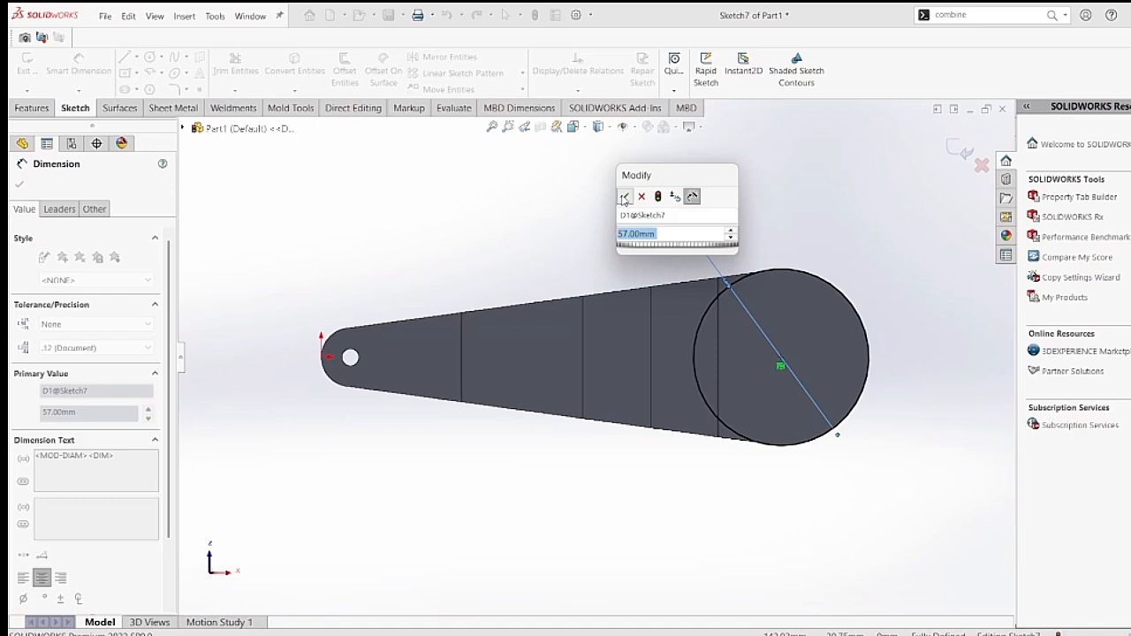
click(624, 197)
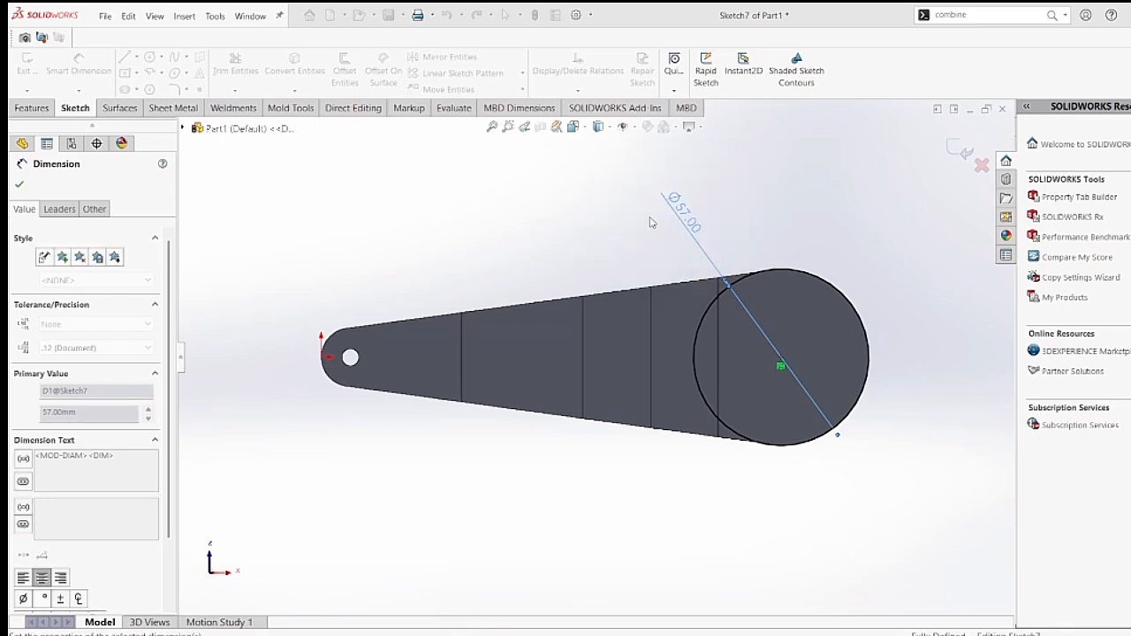
click(19, 184)
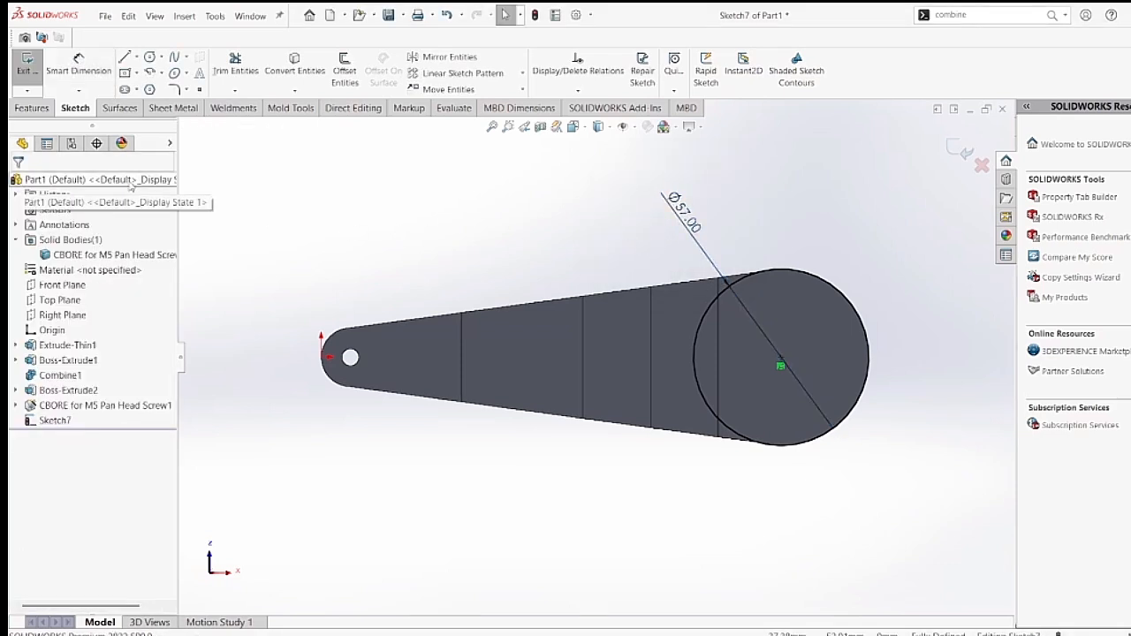
click(961, 152)
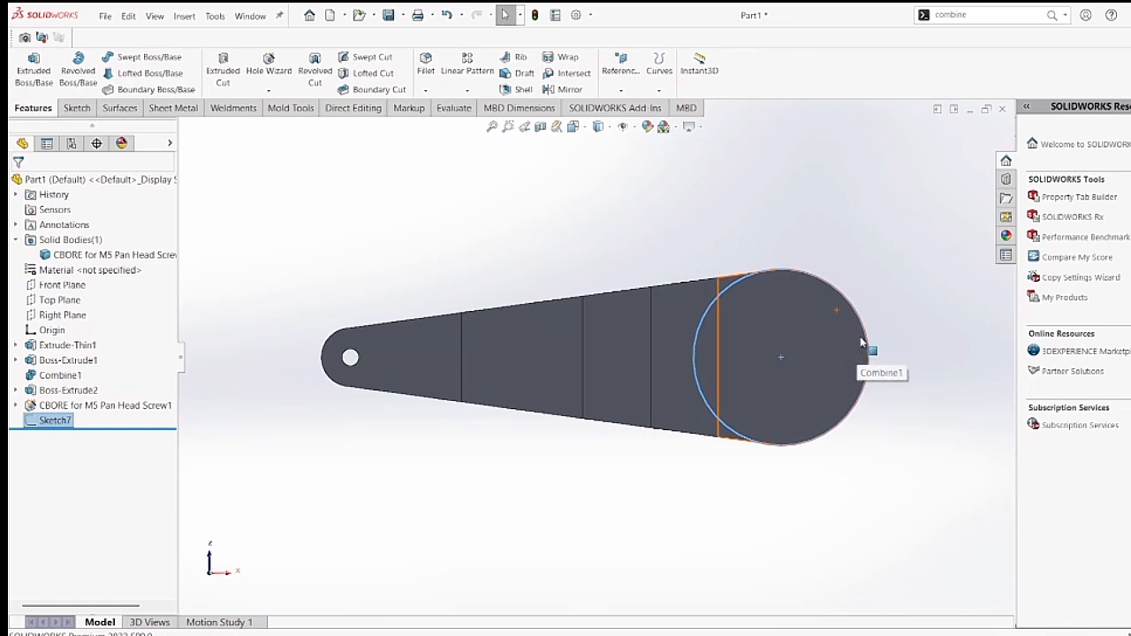
Extrude the wide-end circle as a Blind boss with a depth of 20 mm, merged with the body.
click(34, 76)
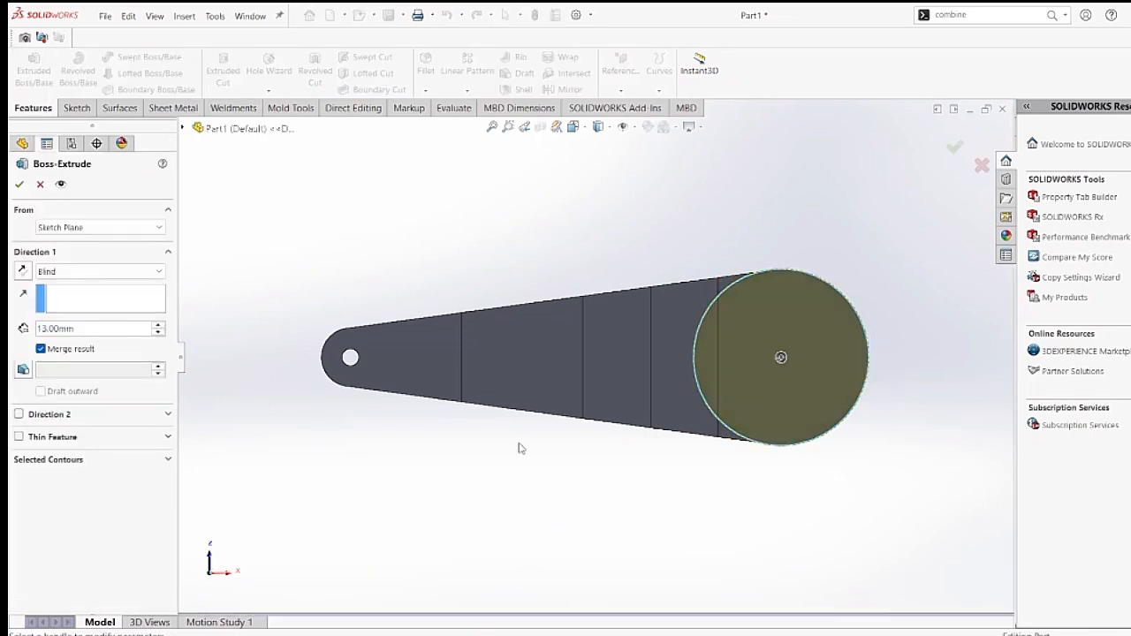
middle_drag(903, 496, 884, 381)
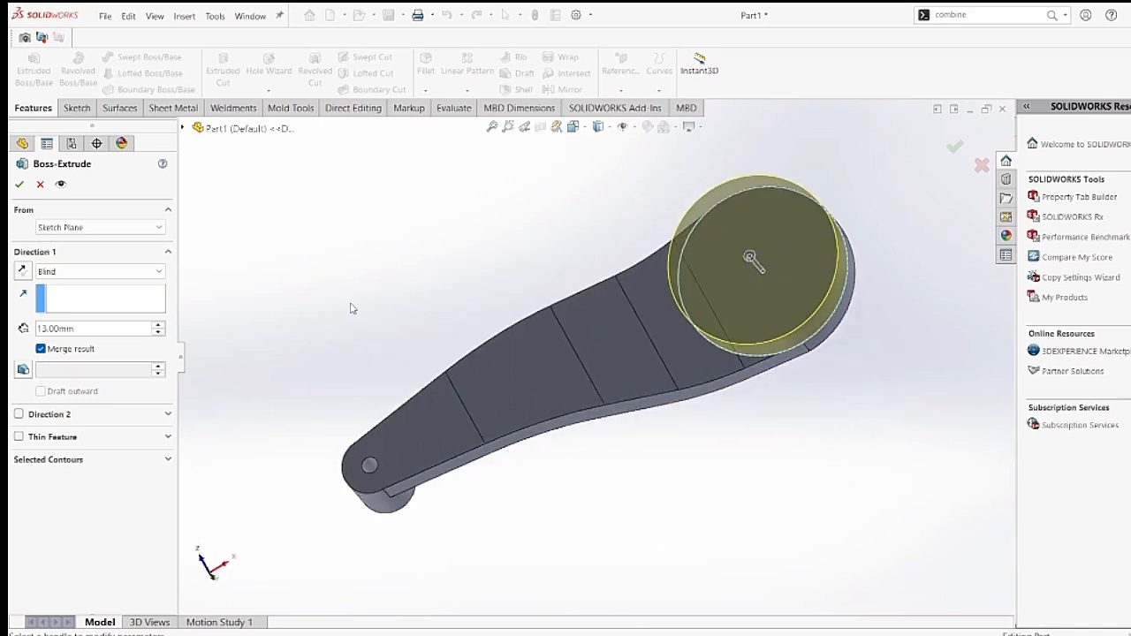
double_click(77, 332)
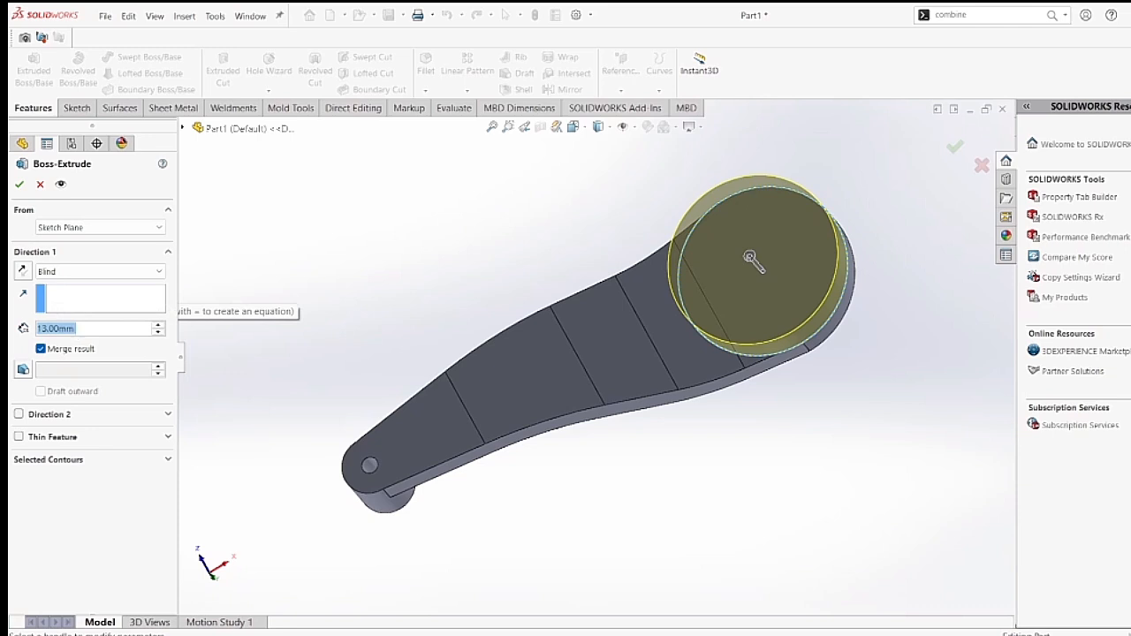
text(20)
key(Return)
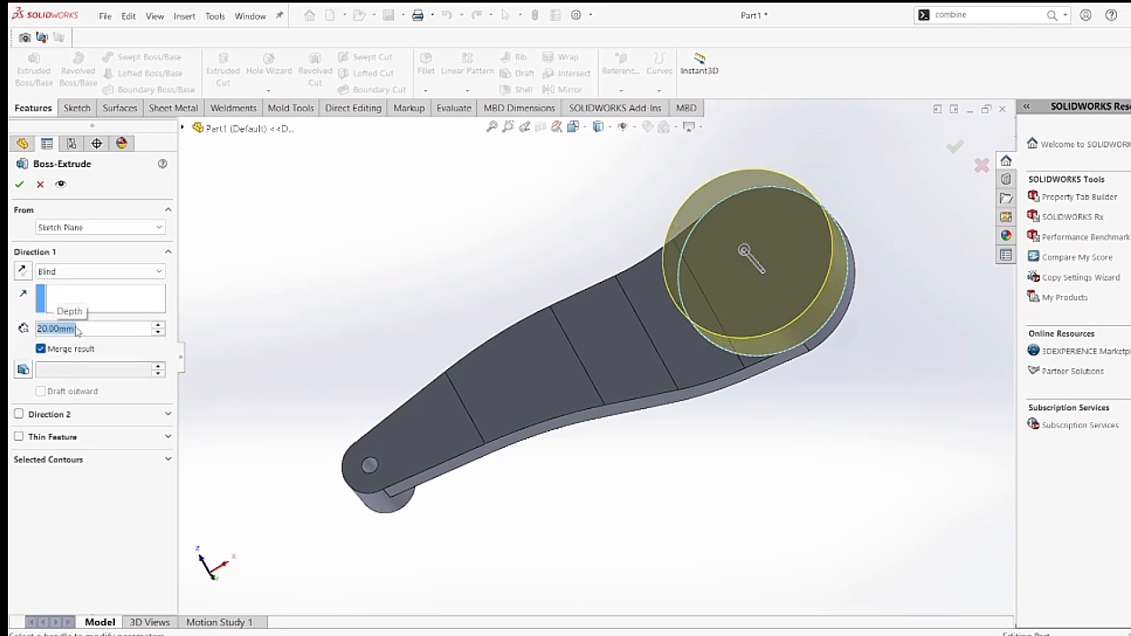
click(19, 183)
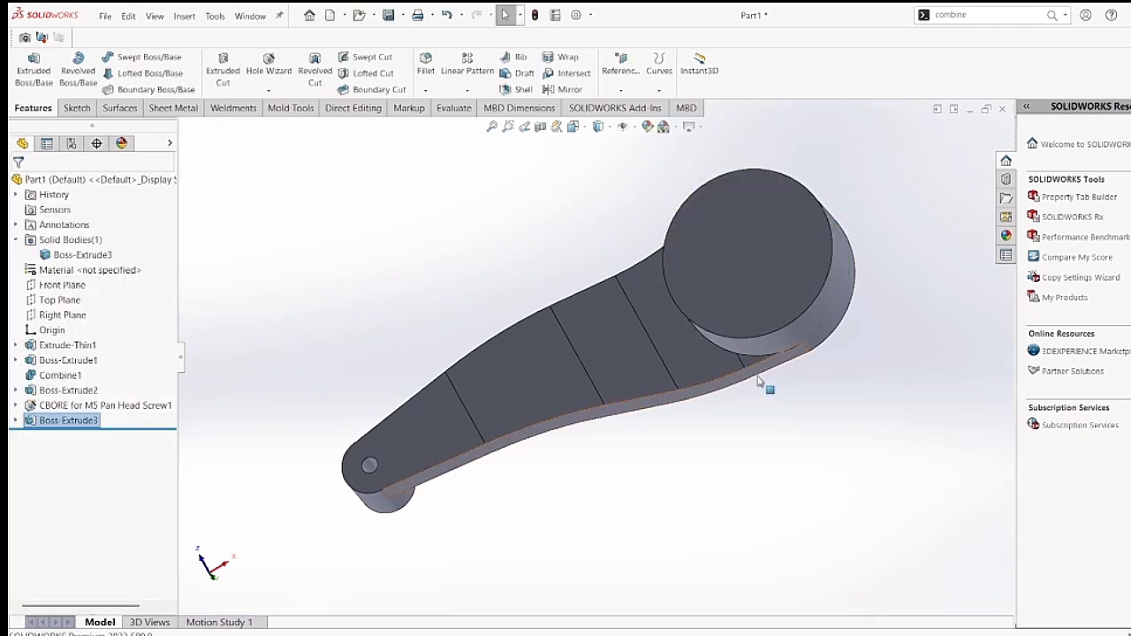
Start a sketch on the large boss's flat end face and draw a centered six-sided inscribed-circle polygon, about 28.6 mm across flats, with one corner horizontally aligned.
middle_drag(747, 402, 747, 362)
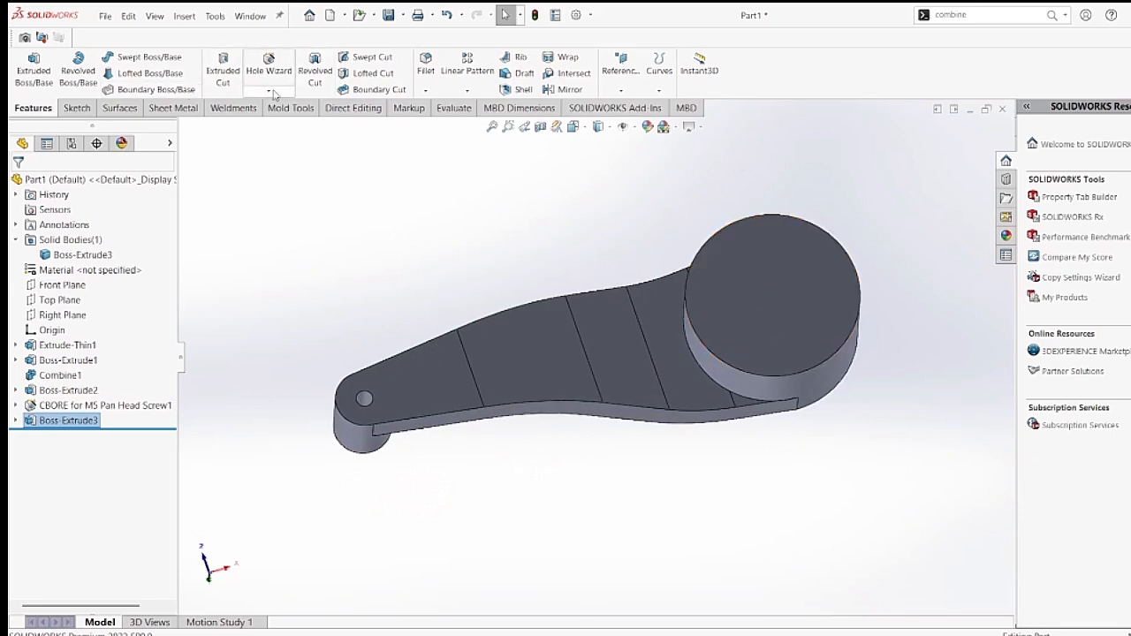
click(743, 315)
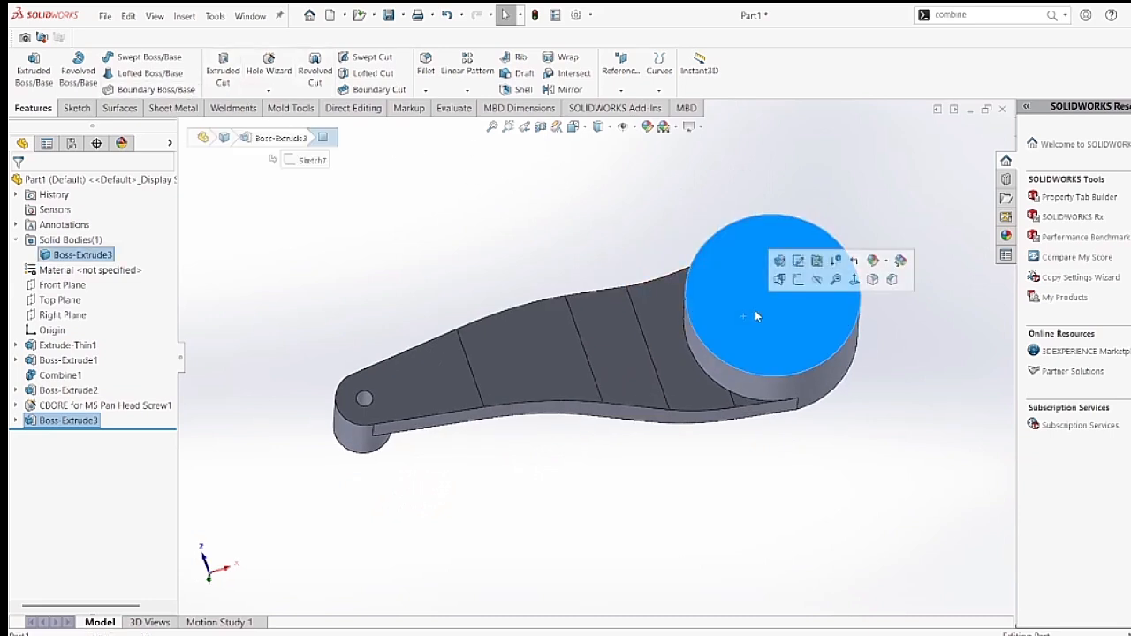
click(799, 280)
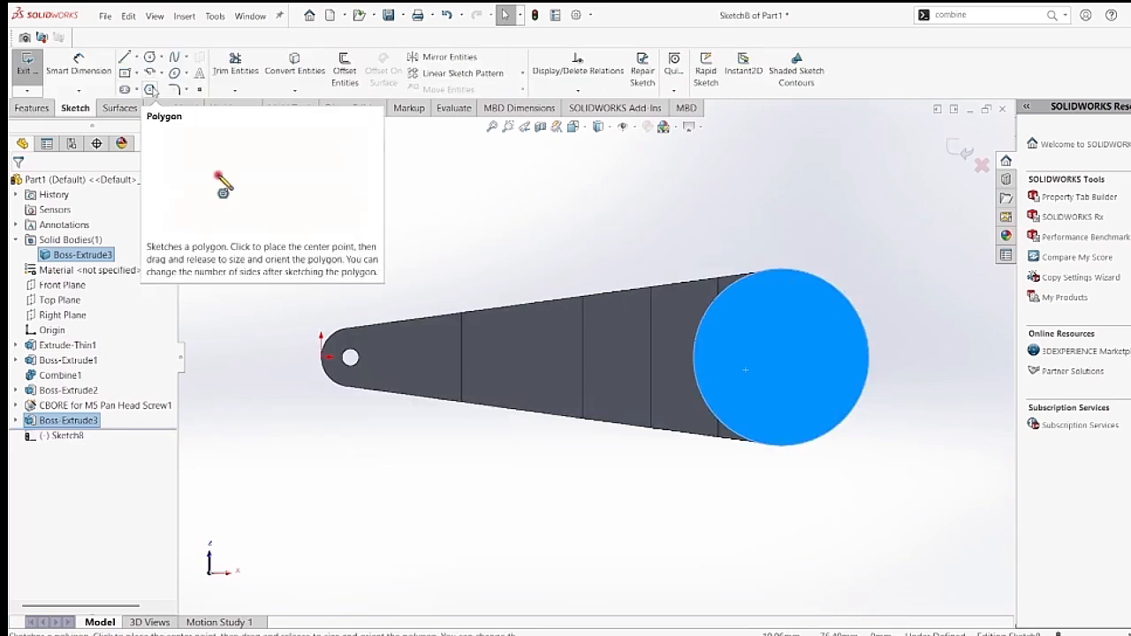
click(150, 90)
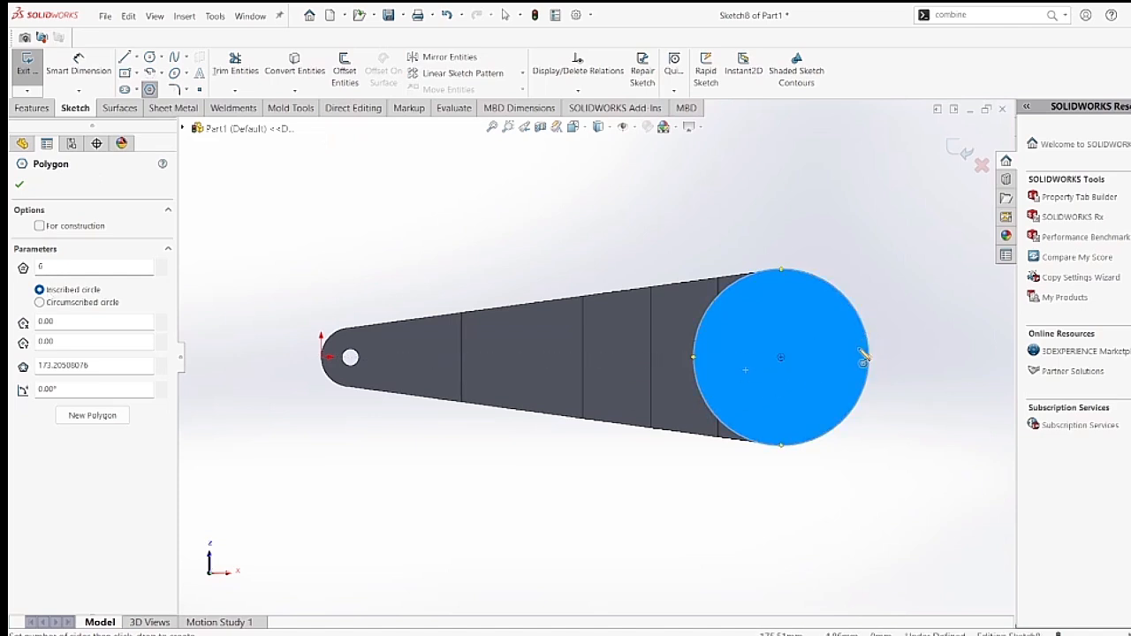
click(781, 358)
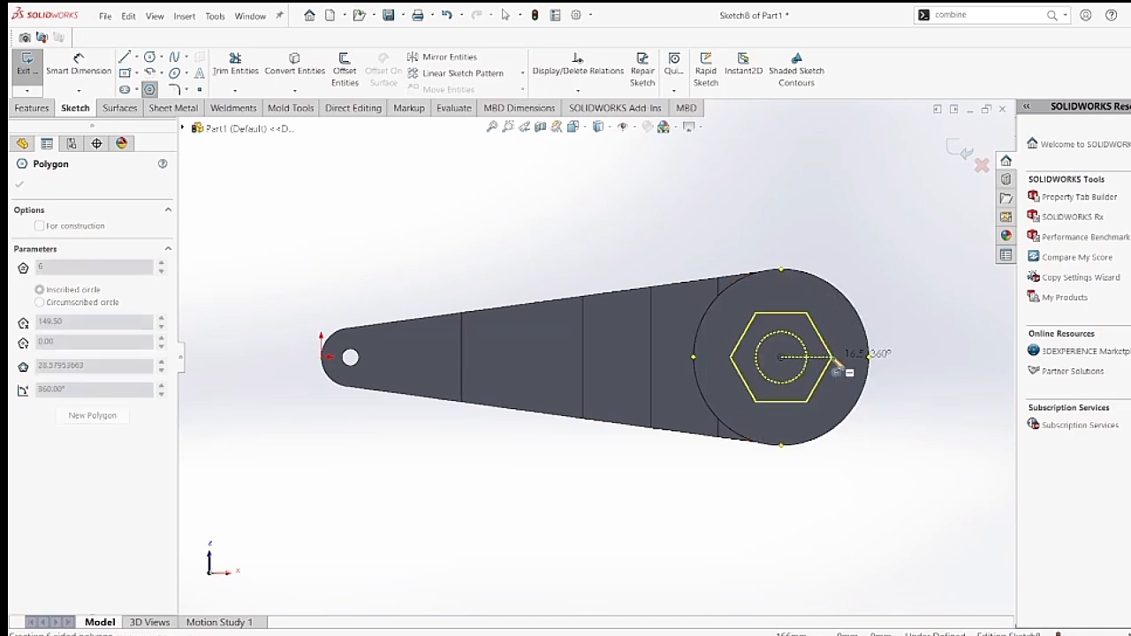
click(832, 358)
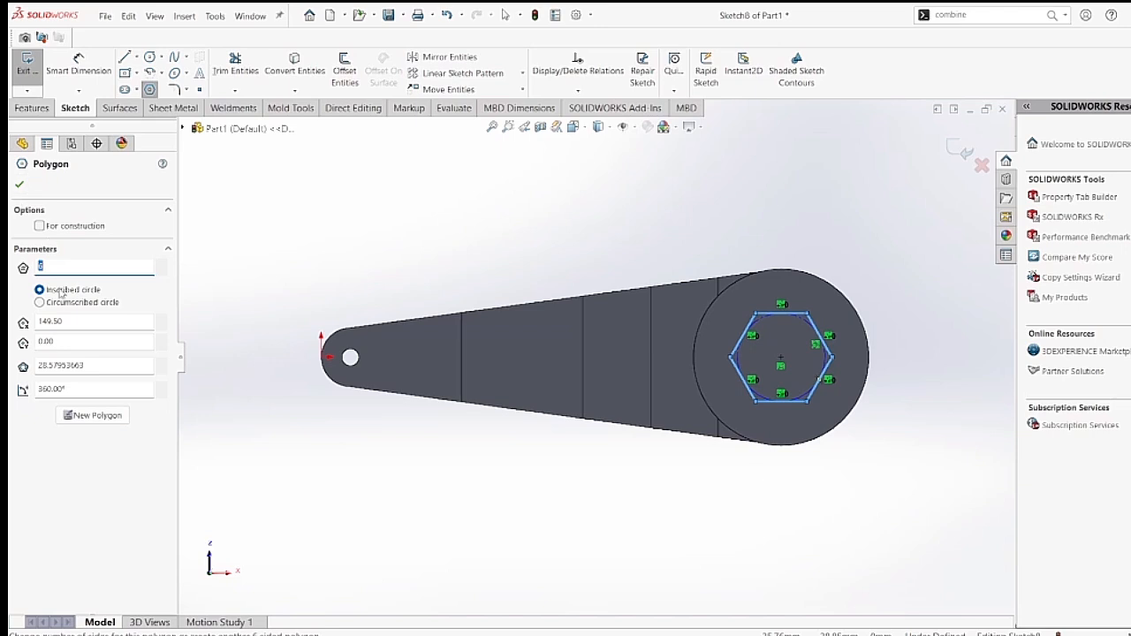
click(20, 185)
Dimension the diameter of the hexagon's inscribed circle as 28 mm.
click(79, 63)
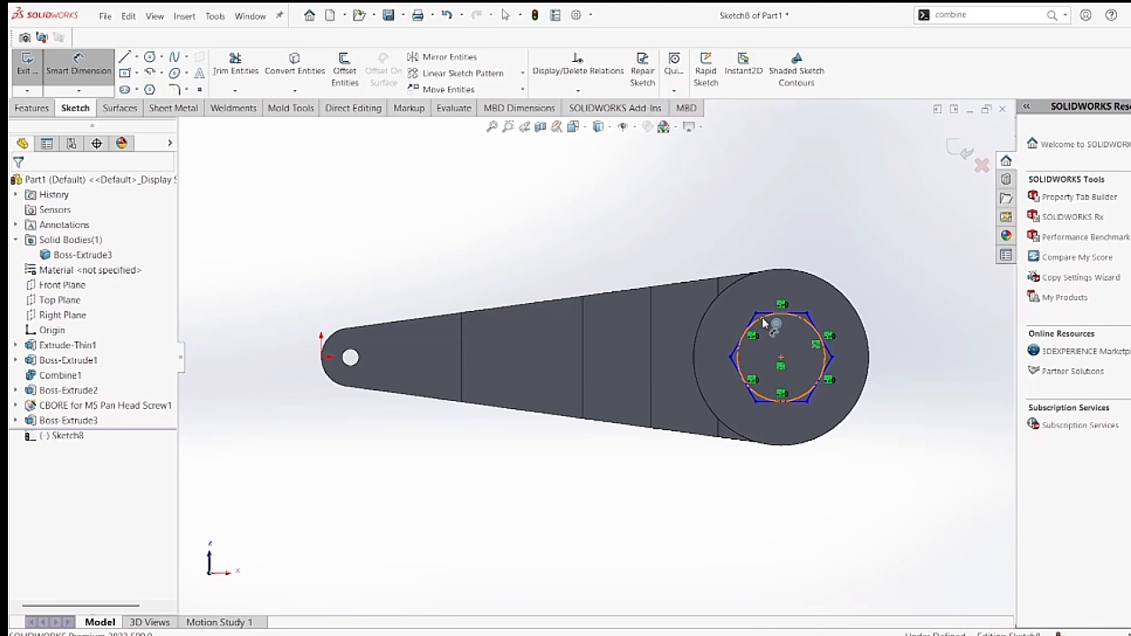
click(765, 323)
click(723, 219)
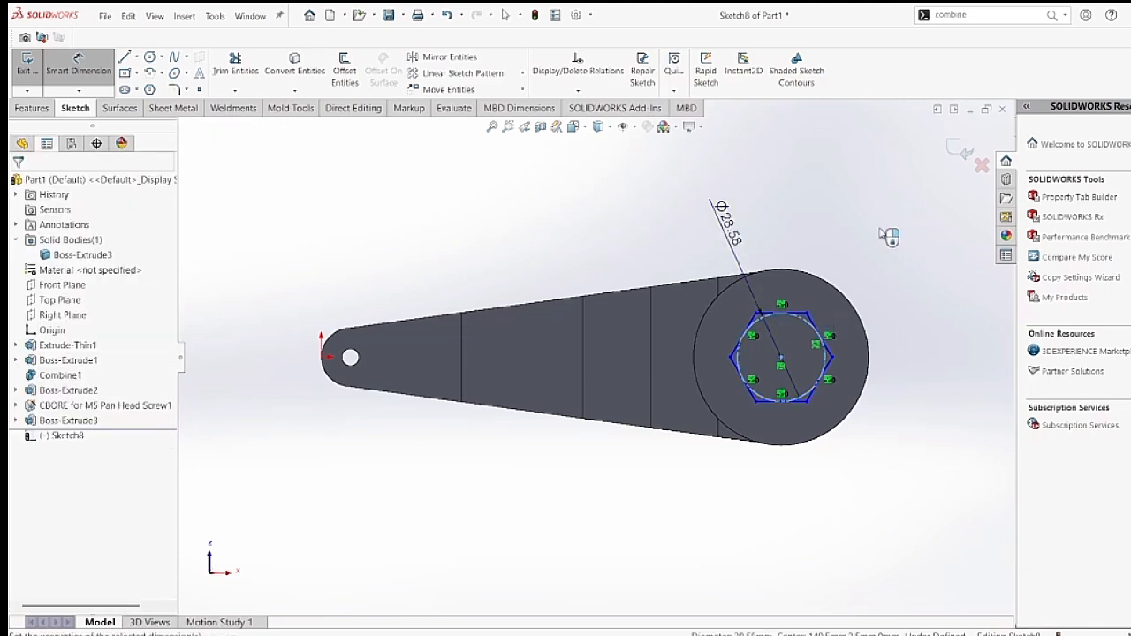
text(20)
key(Return)
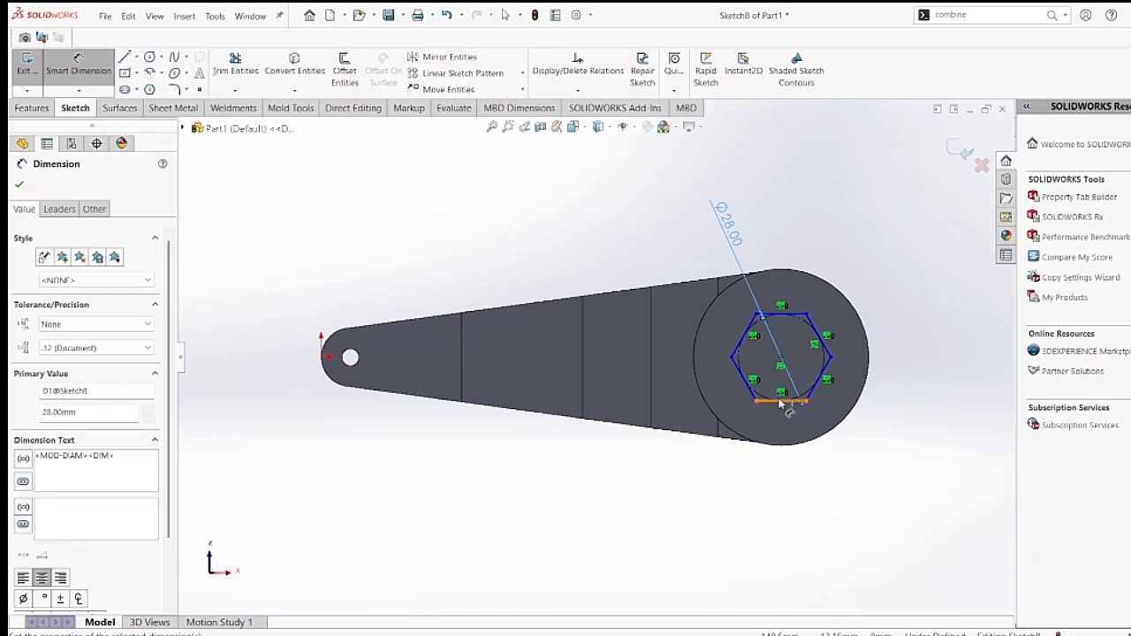
key(Escape)
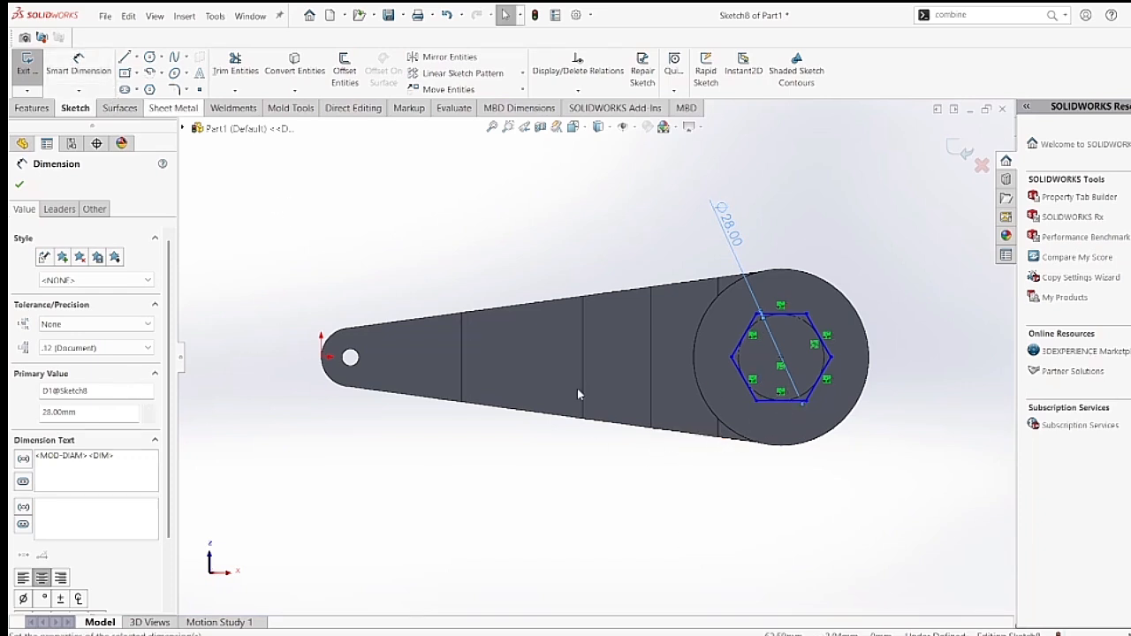
Constrain one flat side of the hexagon, parallel to the arm's length, as Horizontal and exit the sketch.
click(784, 400)
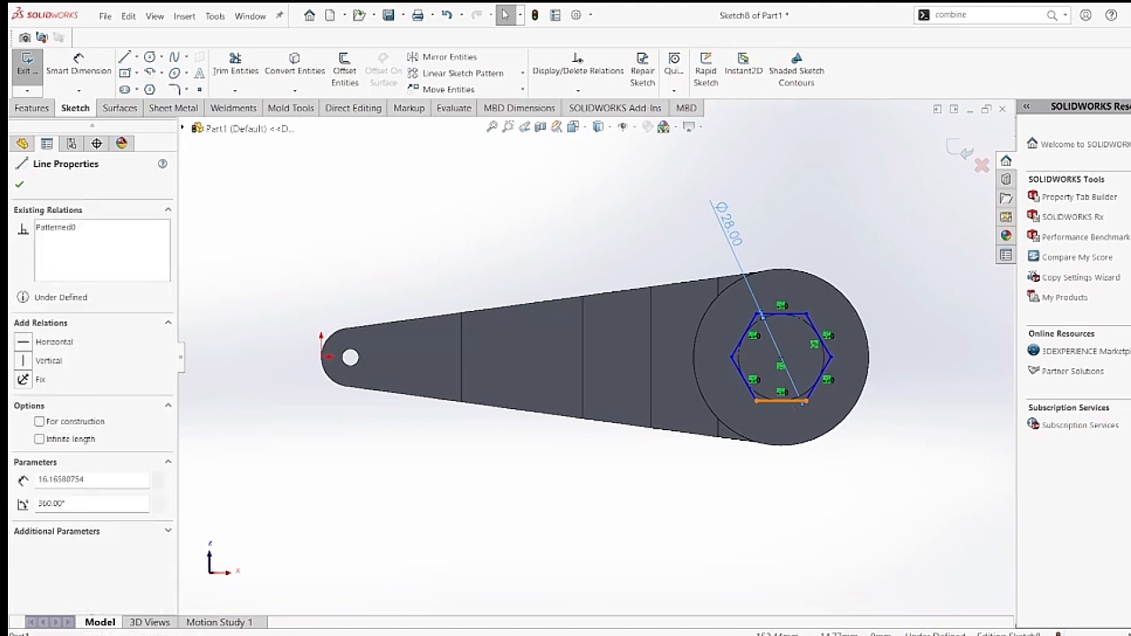
click(25, 348)
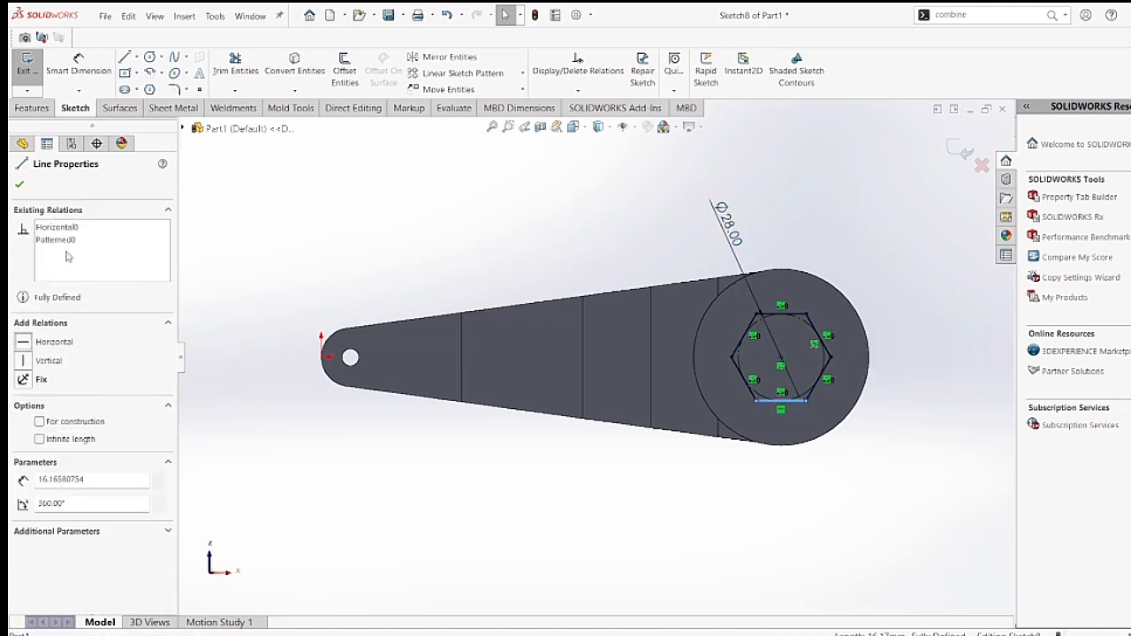
click(19, 185)
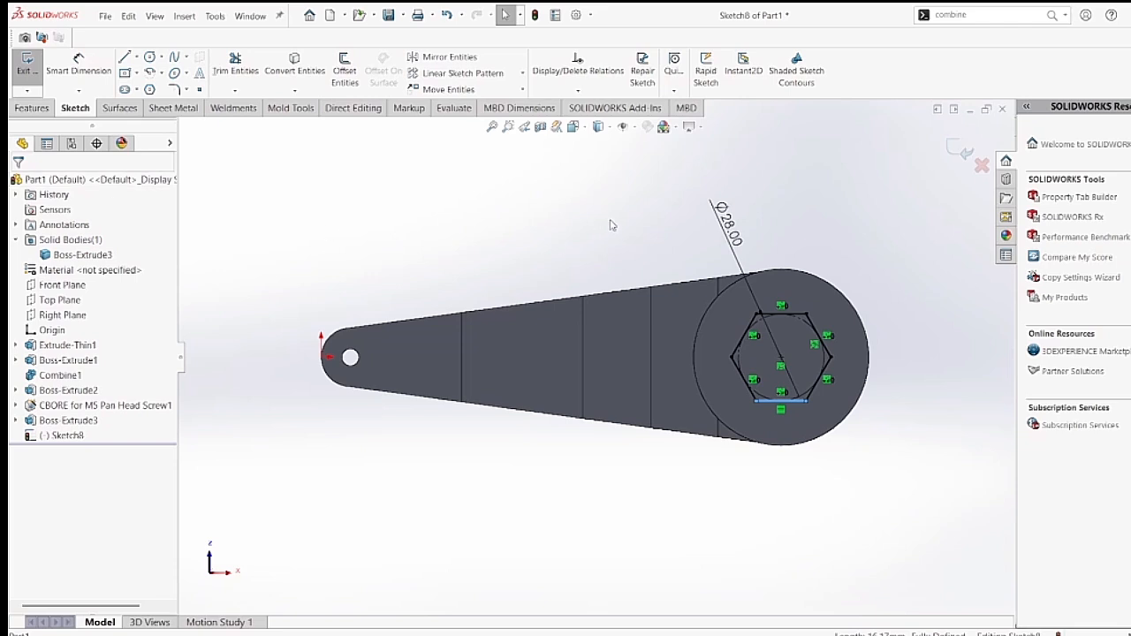
click(965, 152)
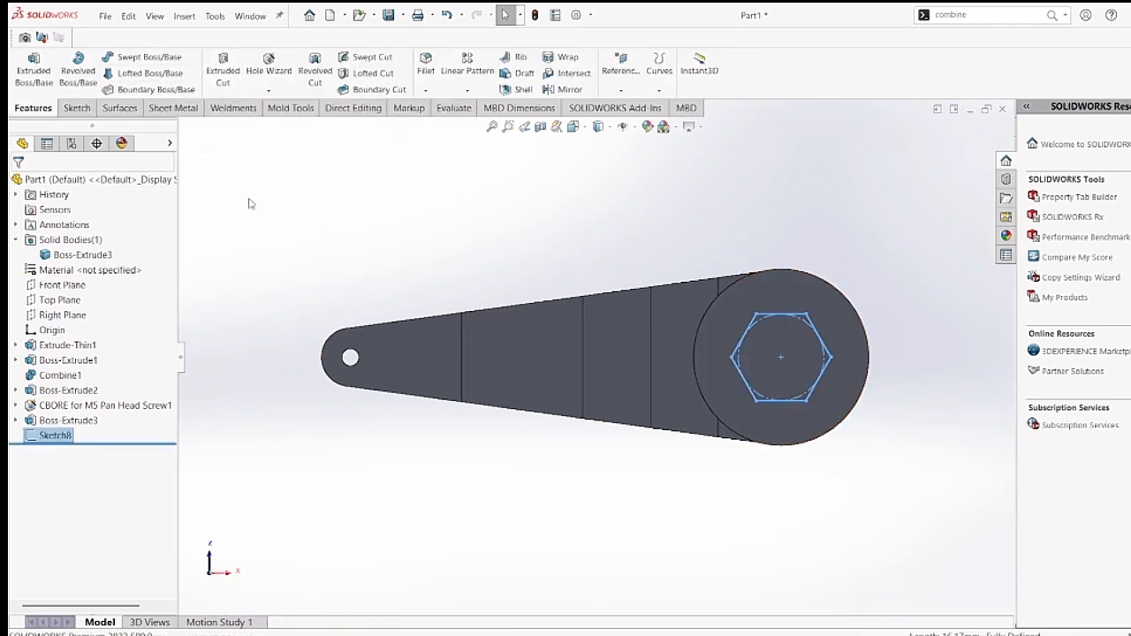
Cut-extrude the hexagon sketch through the large boss with the Up To Next end condition.
middle_drag(252, 203, 227, 366)
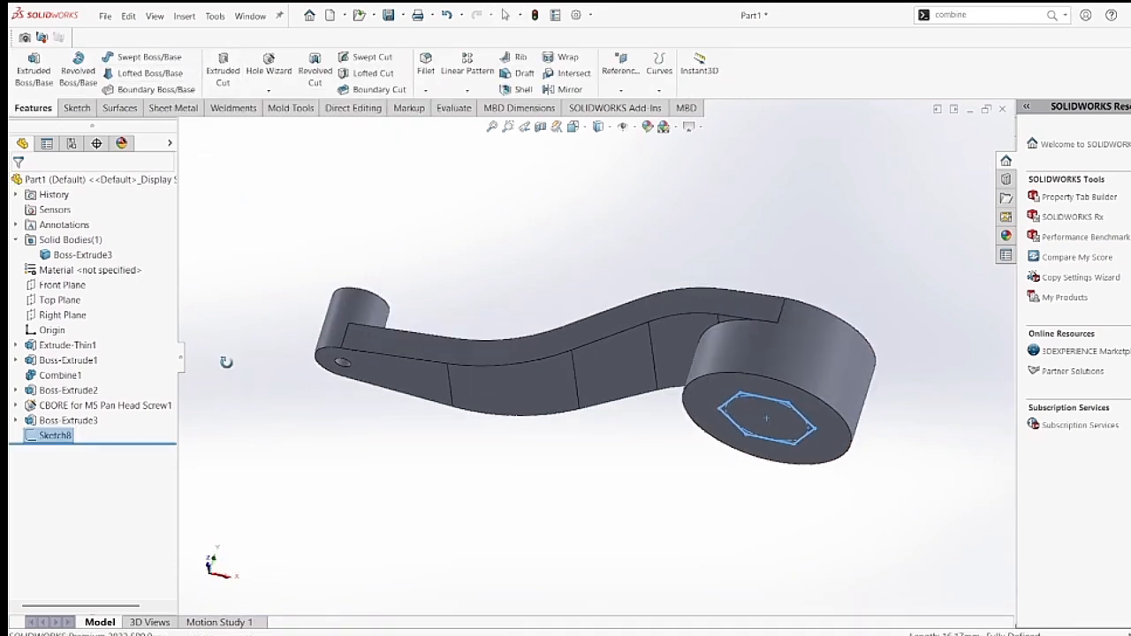
click(225, 69)
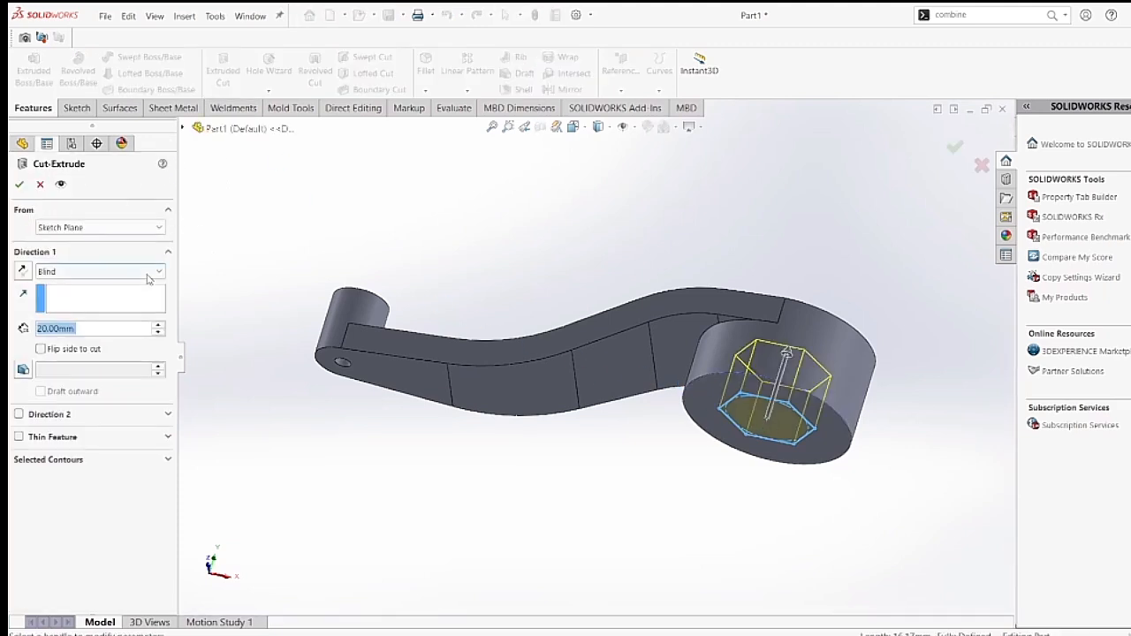
click(97, 271)
click(113, 318)
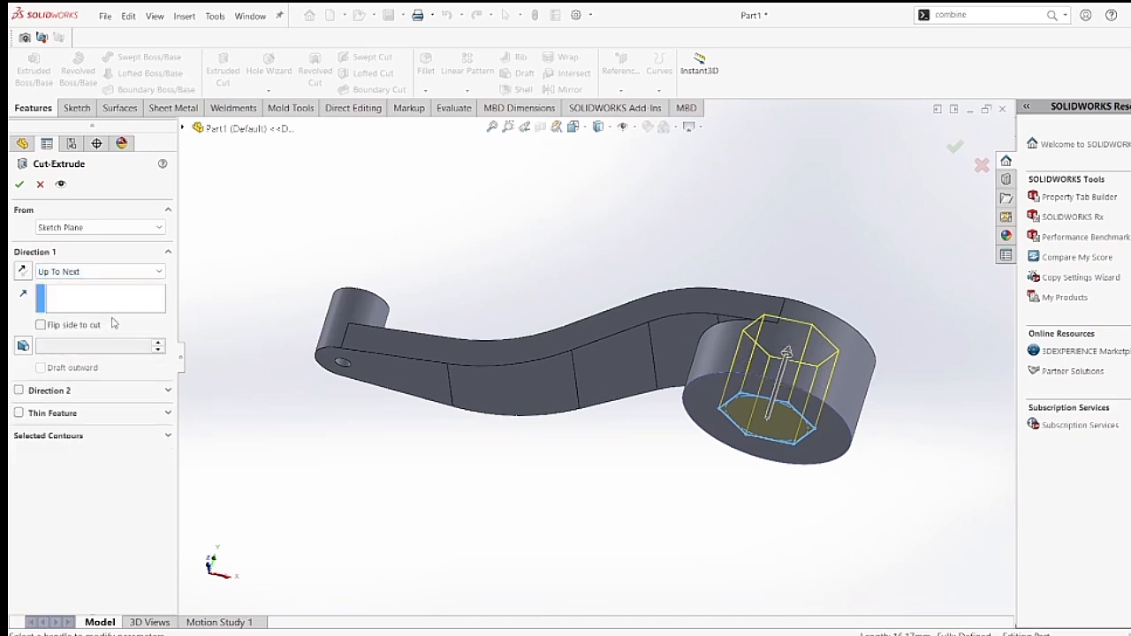
click(19, 184)
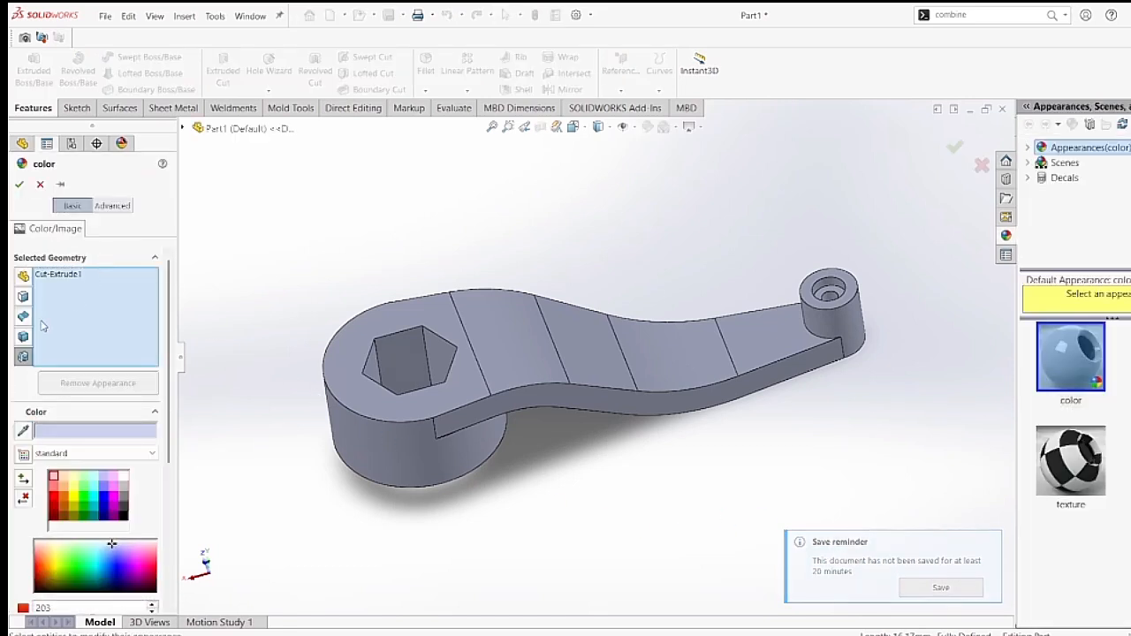
Apply a green color appearance to the part's whole solid body instead of only the hexagonal cut feature.
click(24, 338)
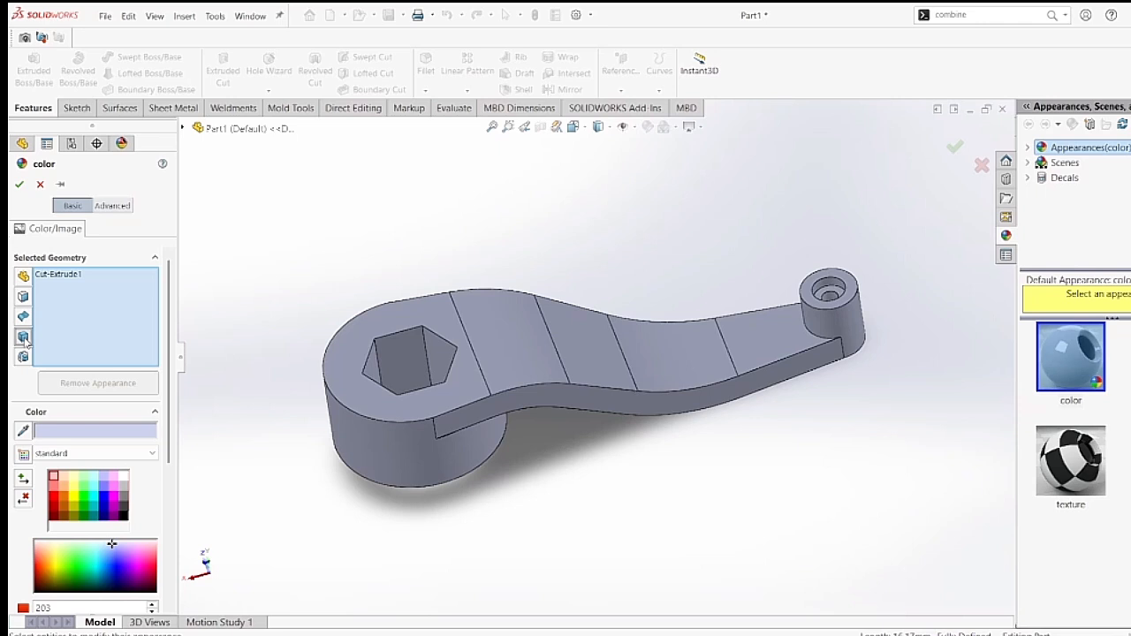
click(183, 128)
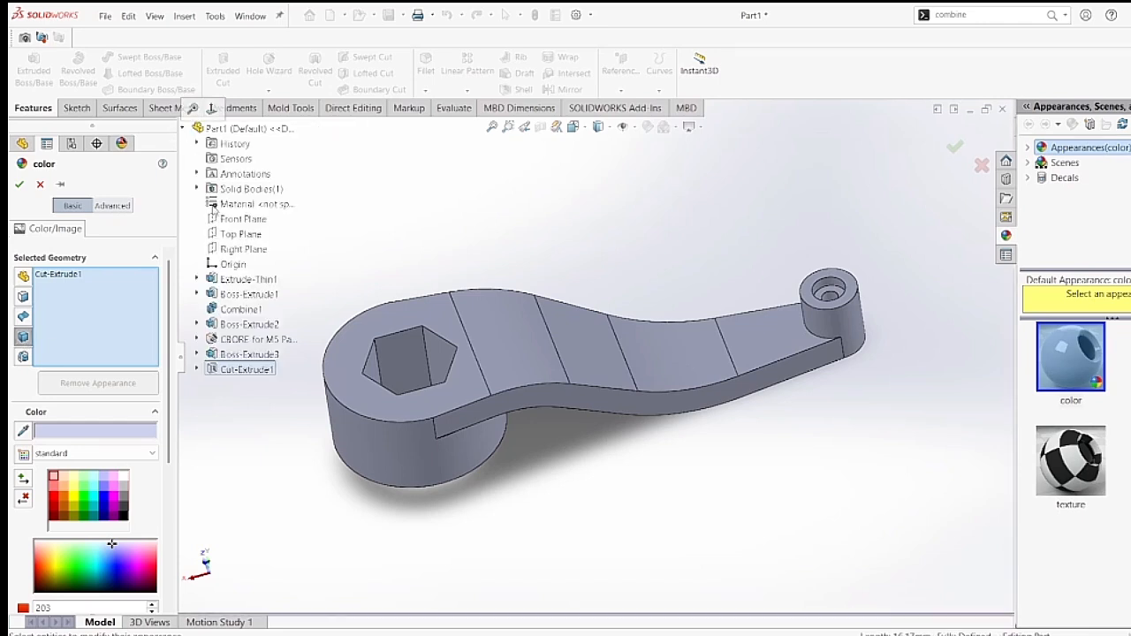
click(196, 188)
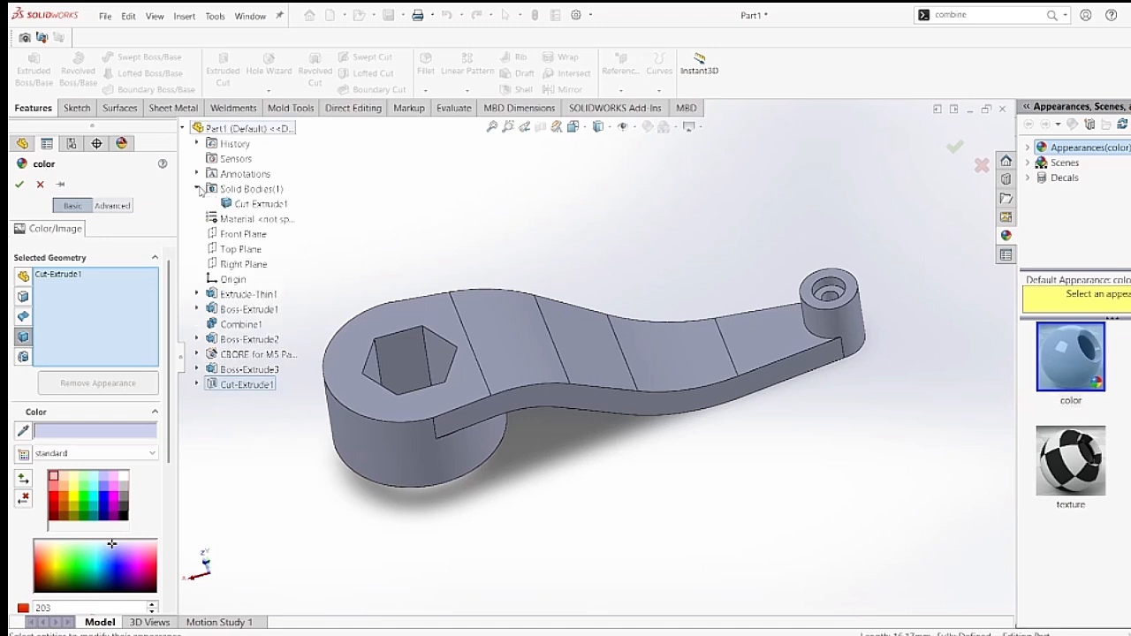
click(242, 204)
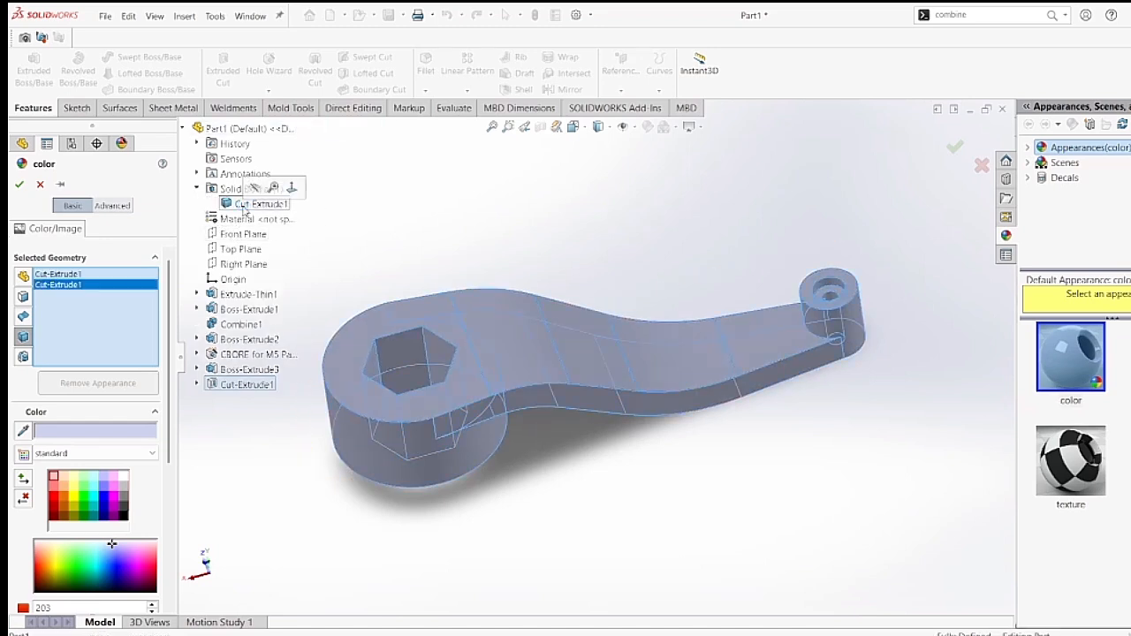
click(86, 488)
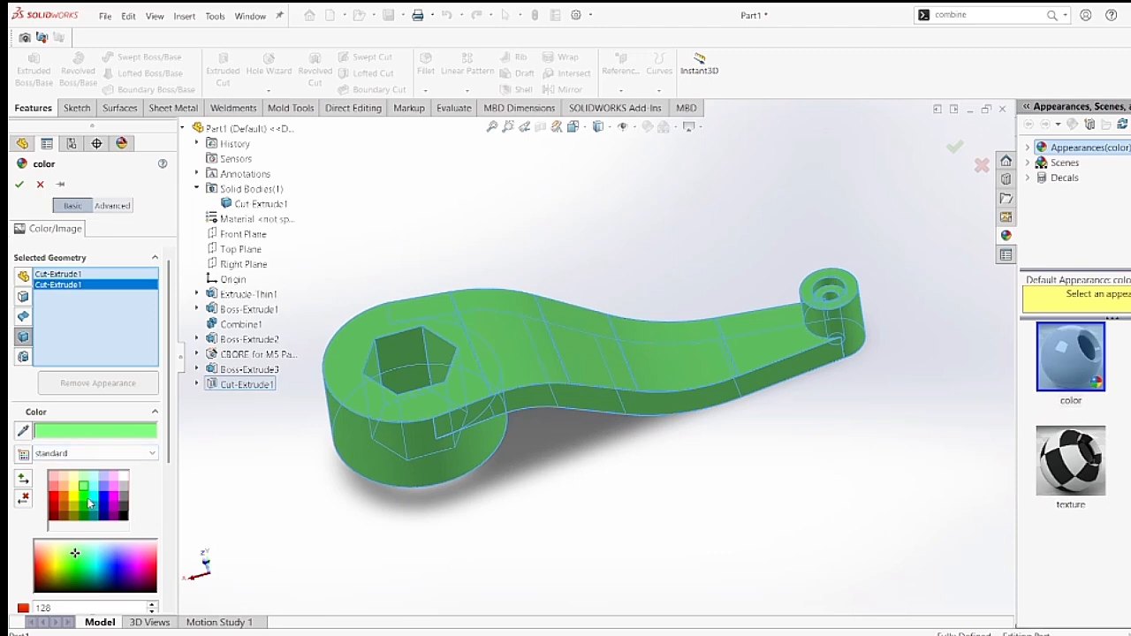
click(89, 503)
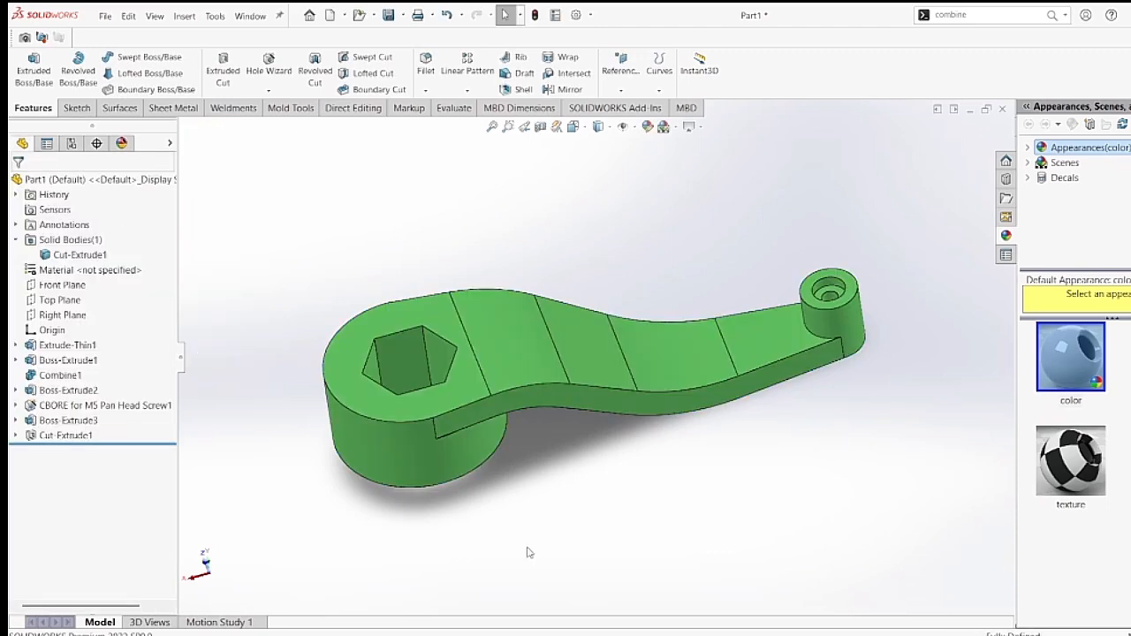
middle_drag(528, 553, 795, 506)
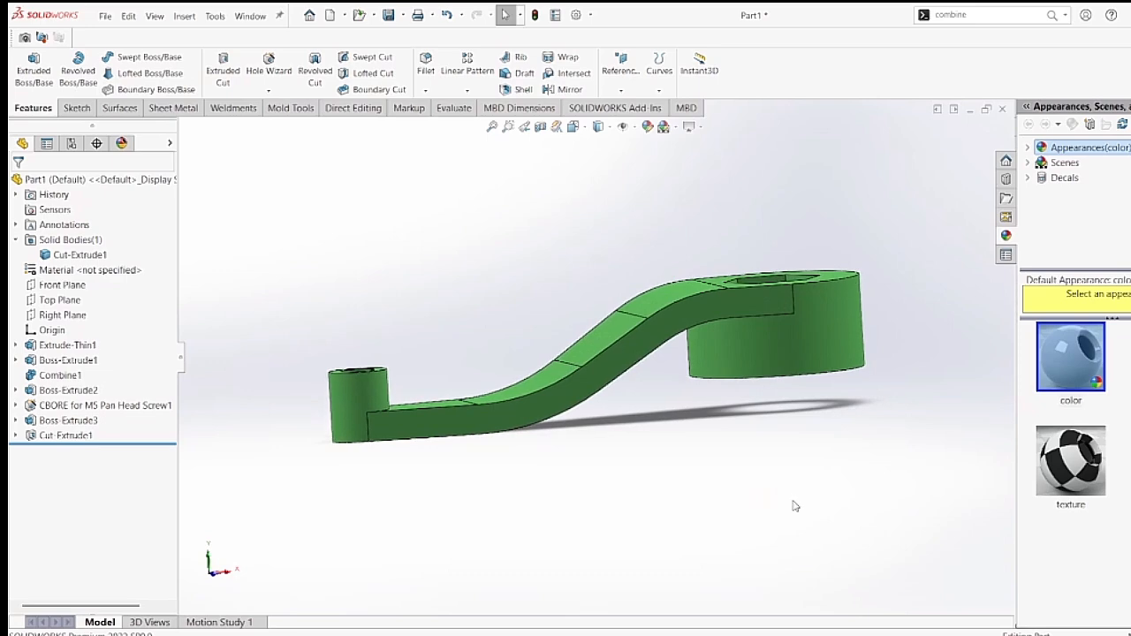